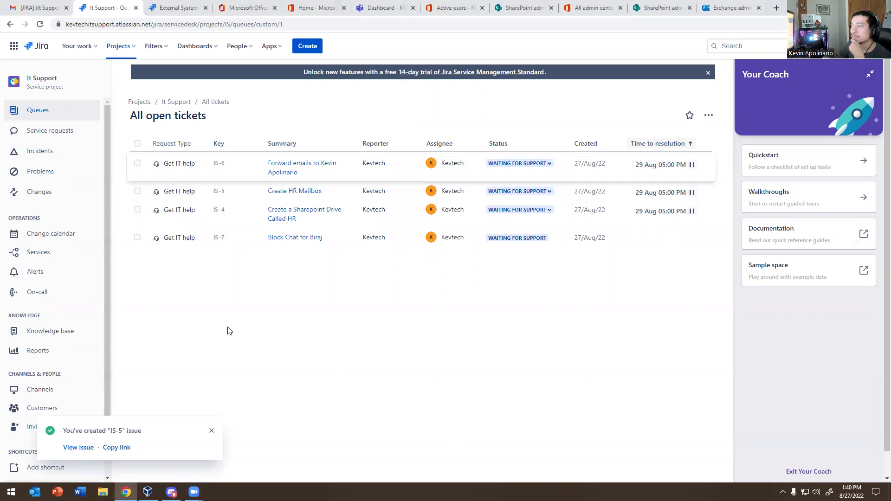
Step: Open the email forwarding ticket IS-6 from the open tickets queue, review its details and dismiss the trial banner
left_click(299, 166)
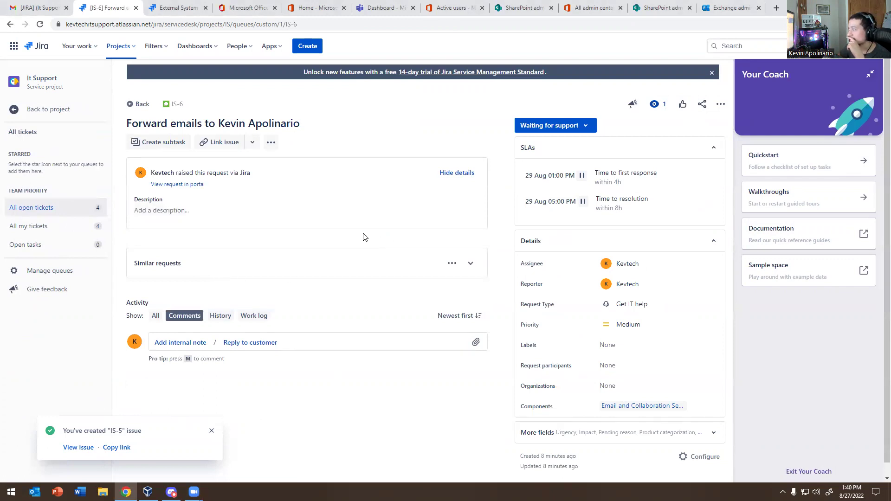
scroll(363, 237, "down", 1)
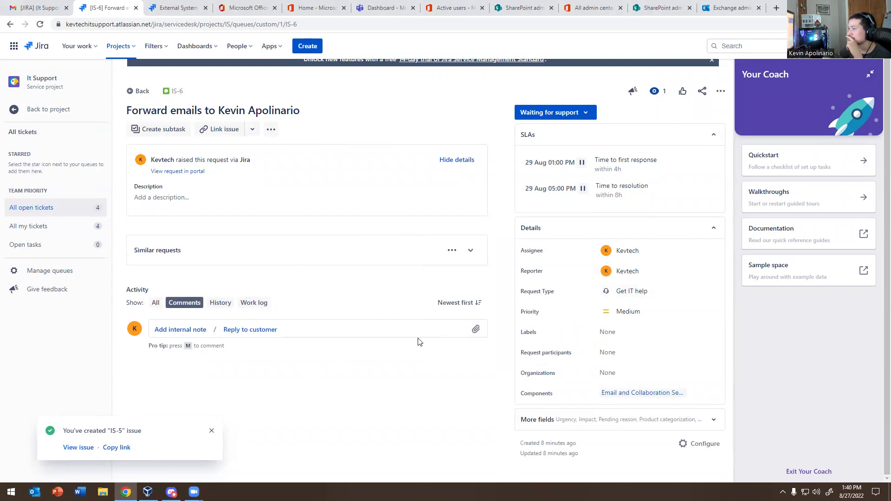
scroll(269, 241, "up", 1)
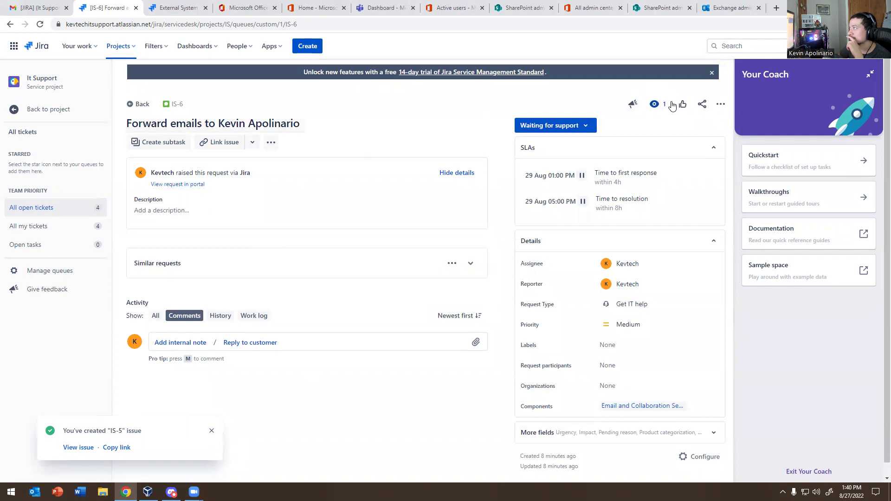
left_click(712, 73)
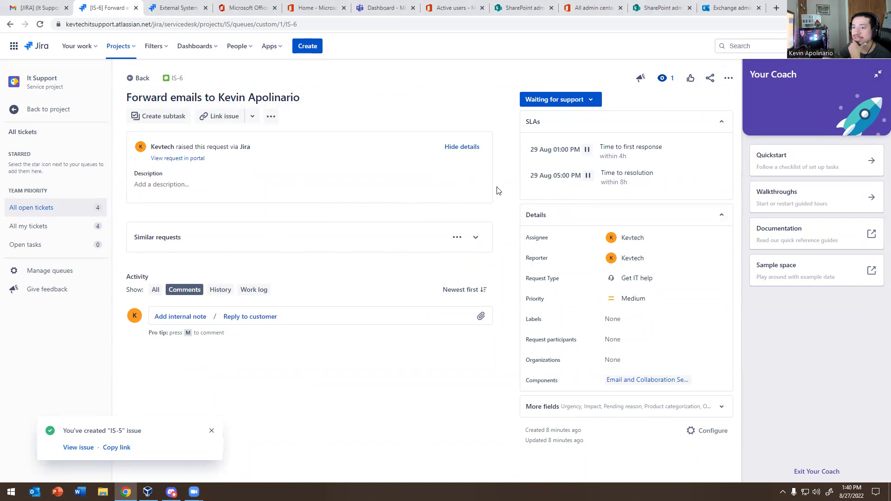
Step: Switch to the Microsoft 365 admin center, launch a fresh Admin session from the apps list and open the active users list
left_click(588, 13)
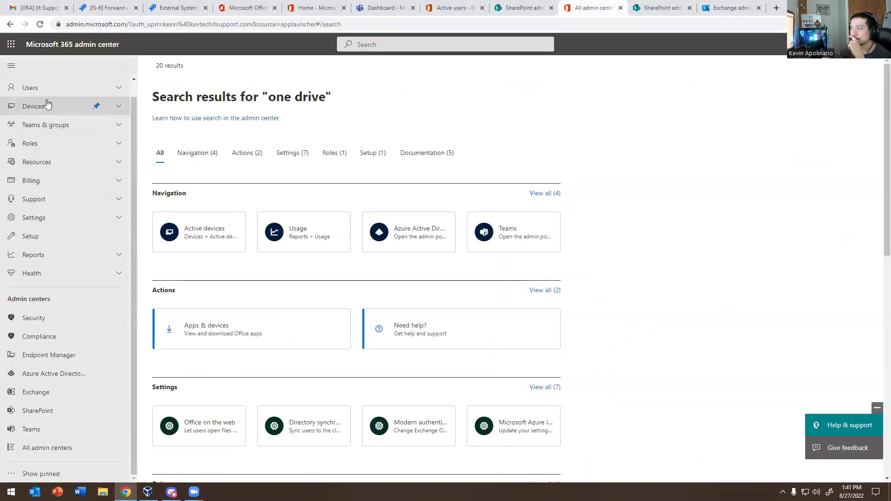
left_click(11, 44)
left_click(92, 198)
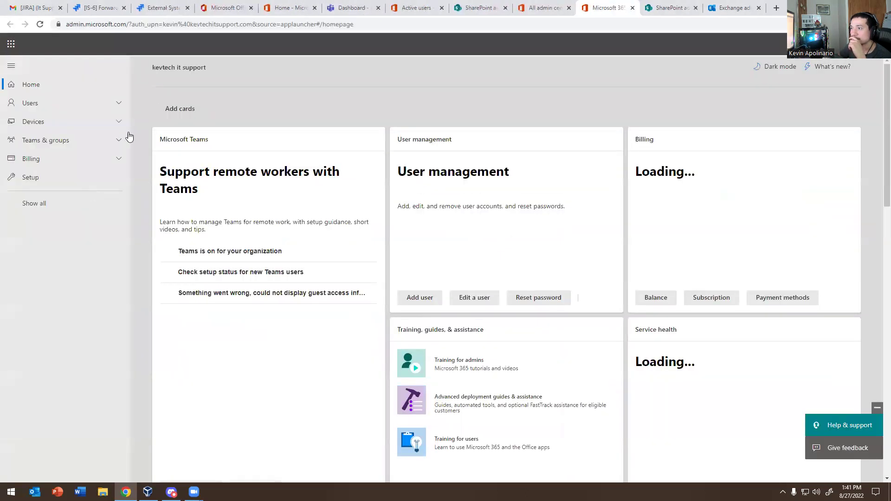
left_click(76, 104)
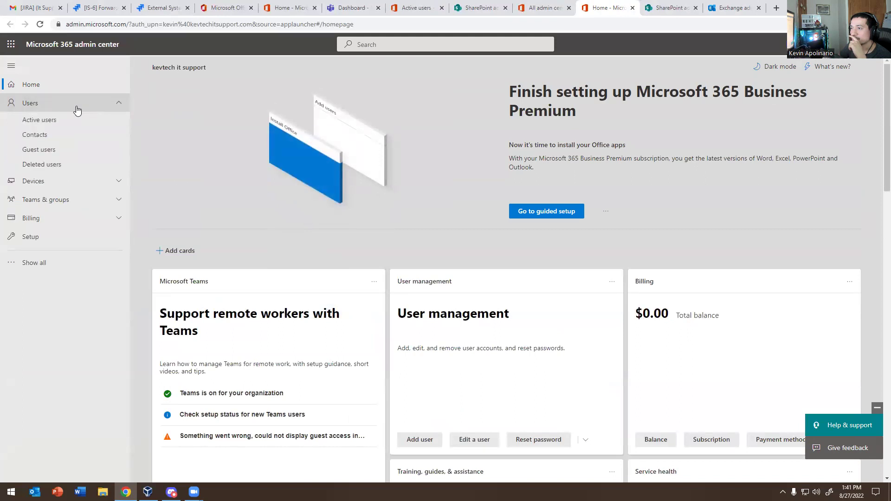
left_click(41, 120)
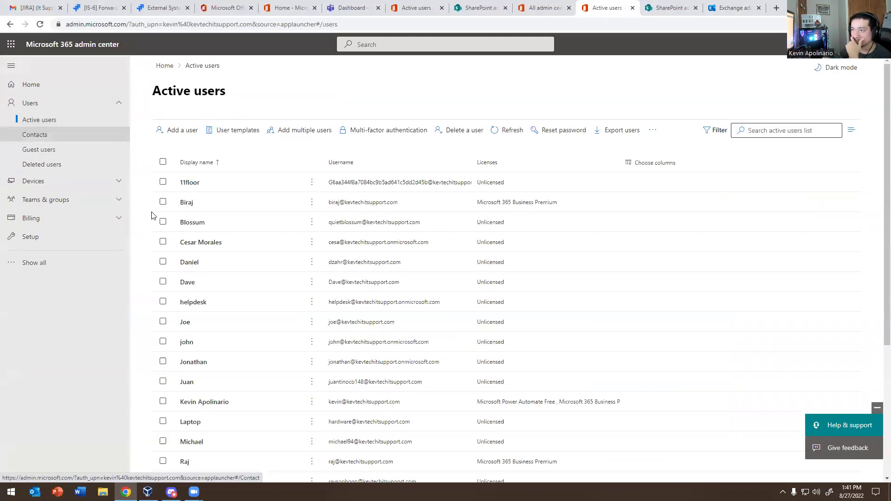
Step: Show all admin centers in the navigation and open the Exchange admin center
left_click(33, 263)
scroll(61, 279, "down", 3)
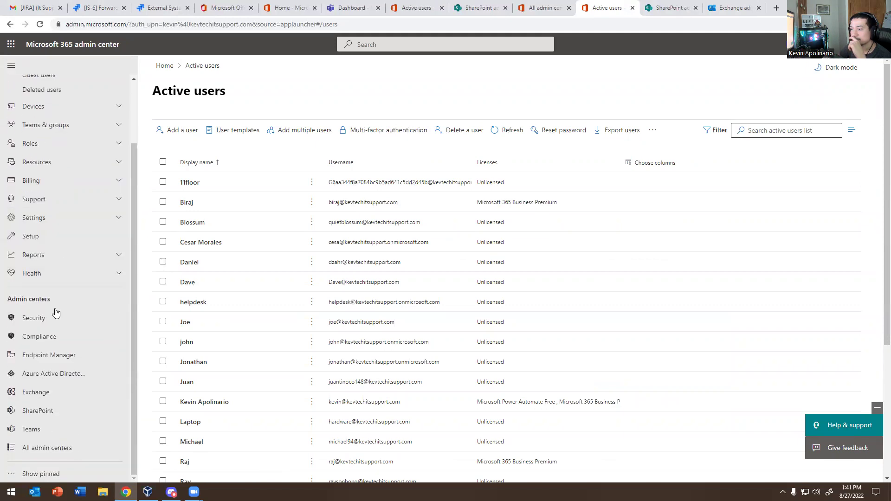
left_click(37, 392)
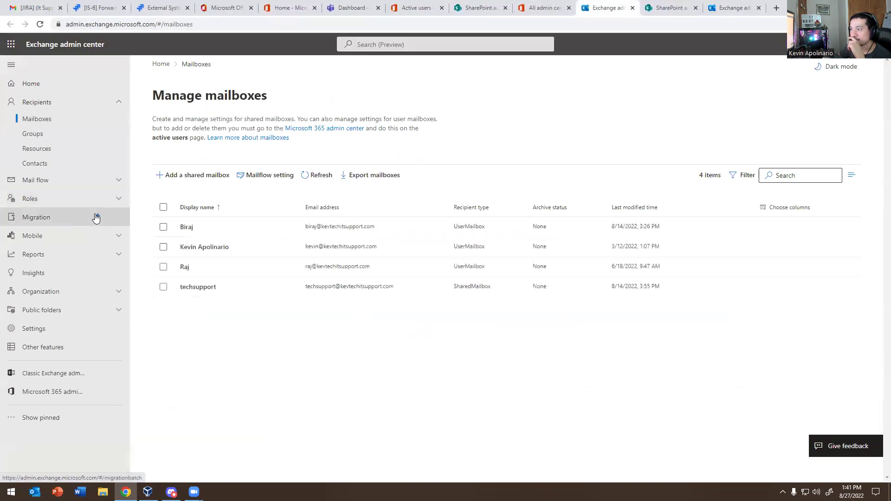
Step: Review the organization, delegation and mail flow settings of the forwarding recipient's own mailbox, and deselect that mailbox
left_click(199, 250)
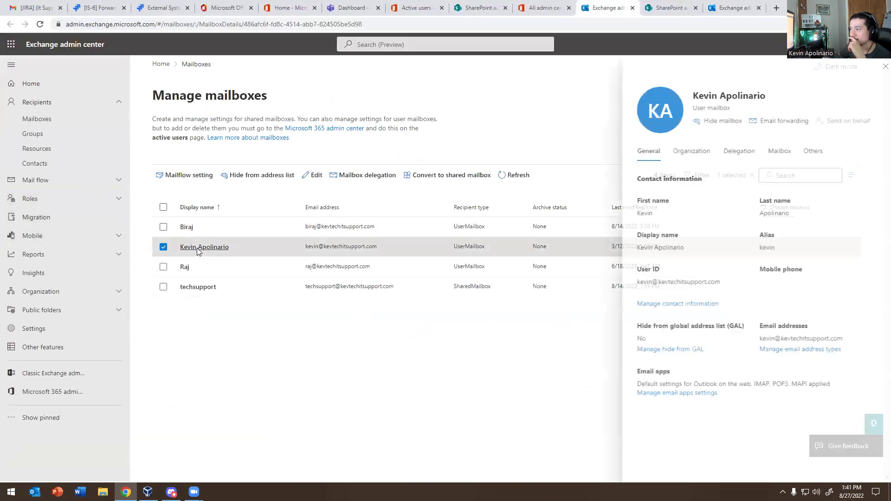
left_click(685, 151)
left_click(729, 157)
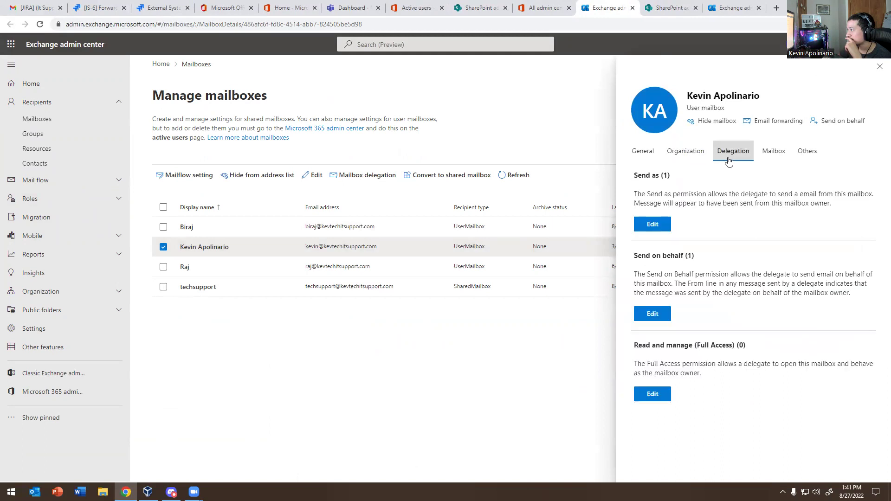
left_click(768, 159)
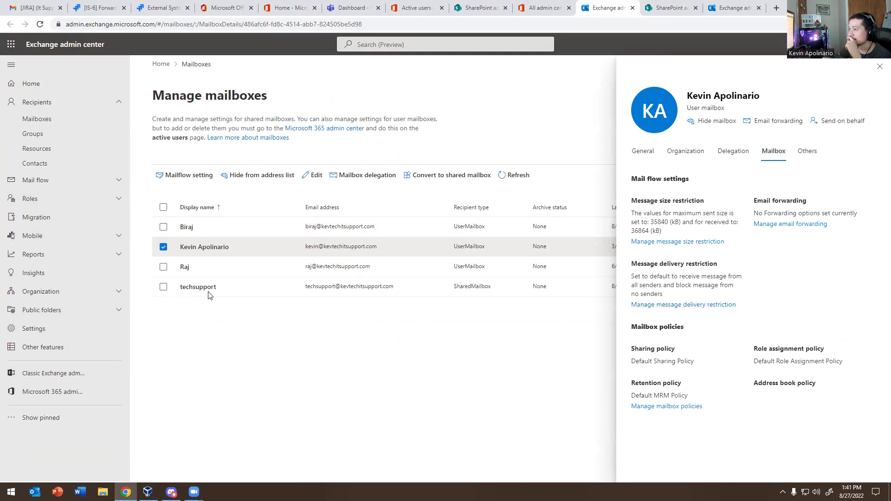
left_click(163, 248)
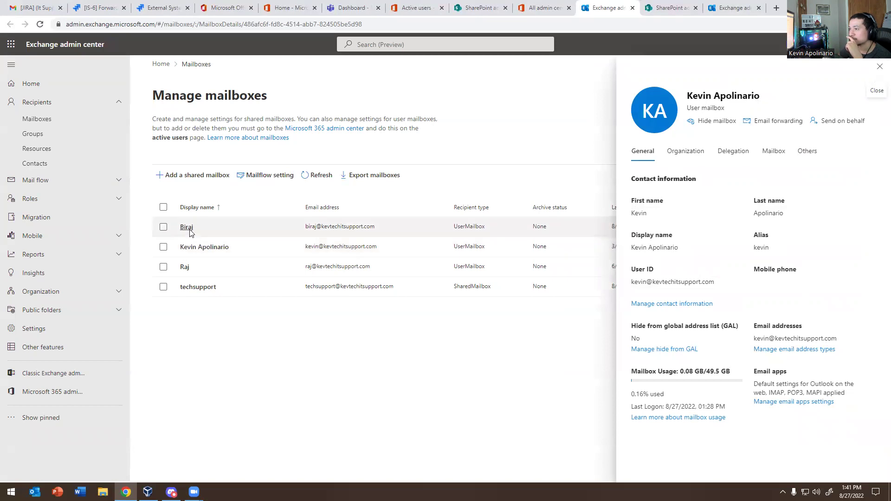
Step: Open the email forwarding settings of the first user mailbox in the list
left_click(186, 227)
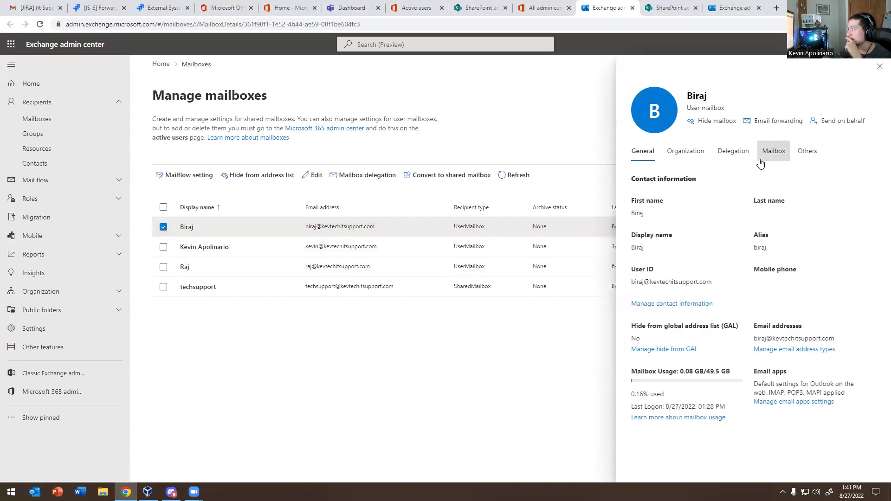
left_click(733, 153)
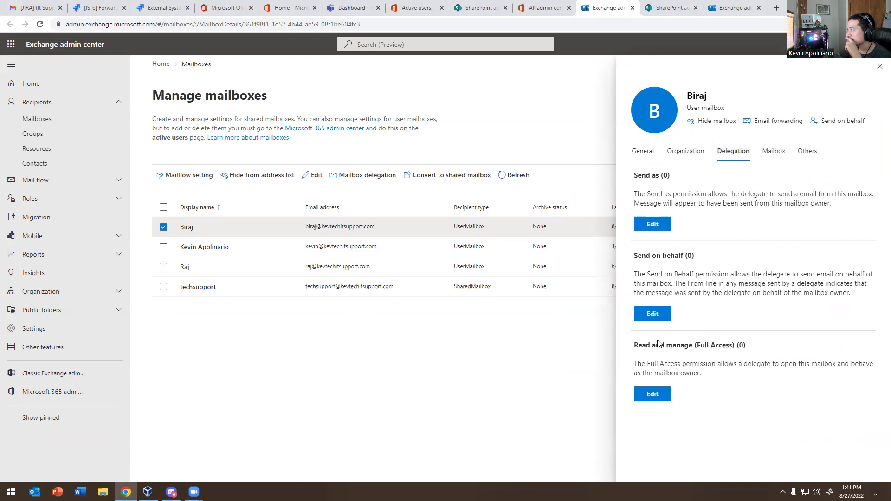
left_click(775, 154)
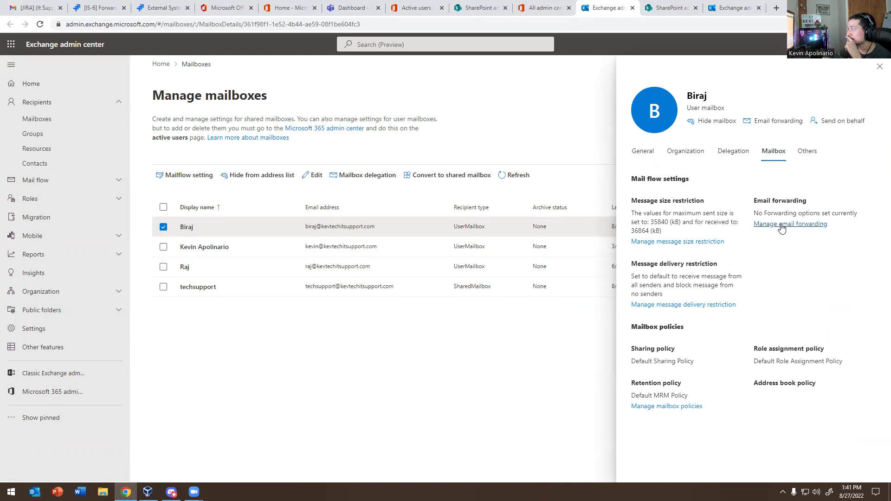
left_click(781, 225)
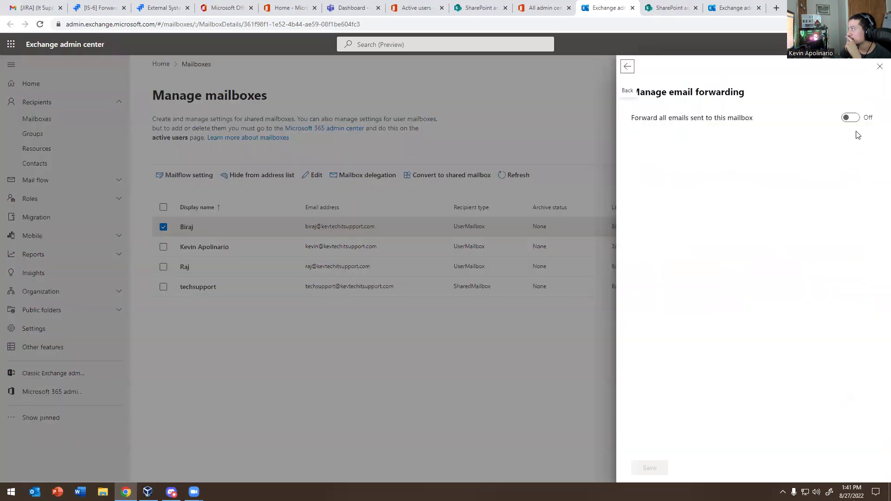
Step: Forward all emails from this mailbox to the recipient named in the ticket, keep a copy of forwarded email, save and close the settings
left_click(850, 119)
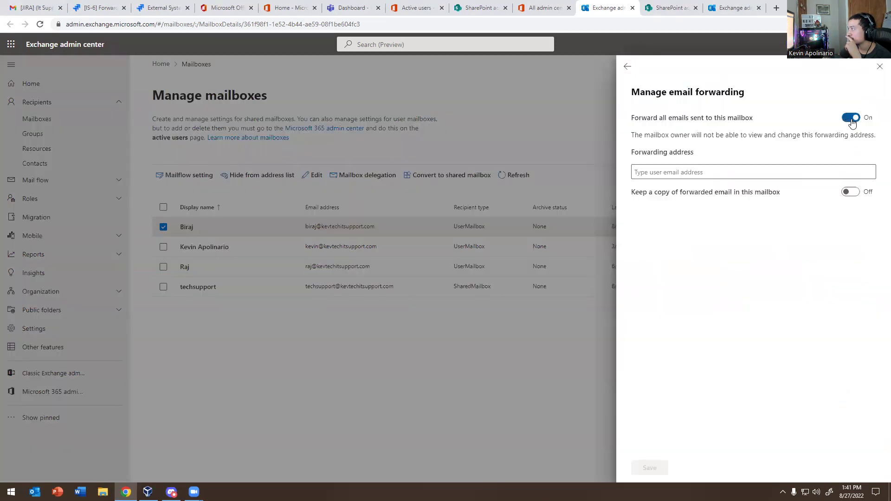
left_click(688, 168)
type("ke")
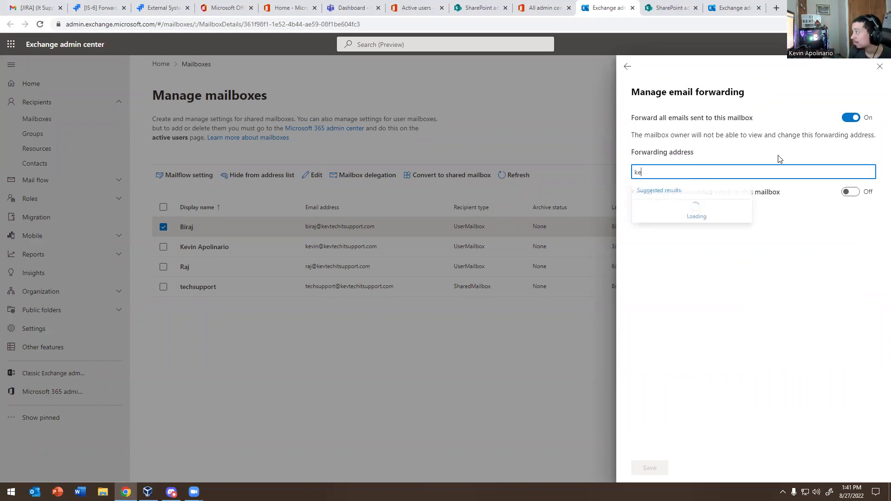
type("vin")
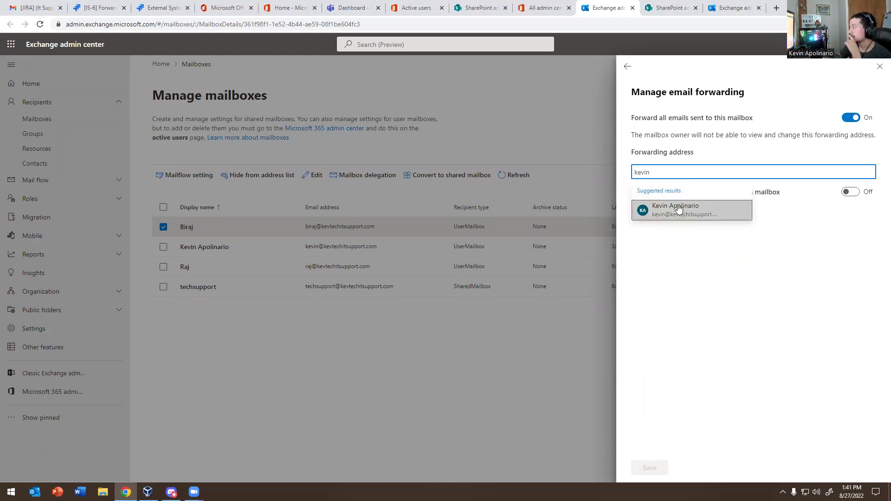
left_click(678, 208)
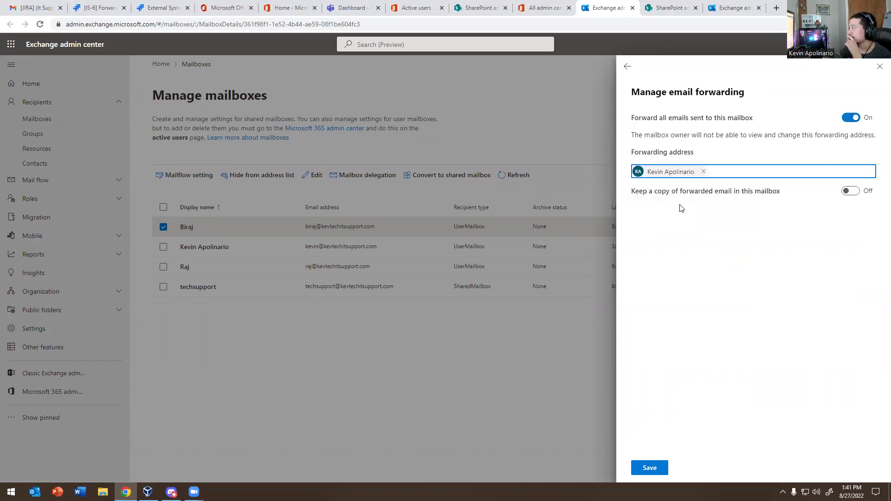
left_click(847, 192)
left_click(649, 467)
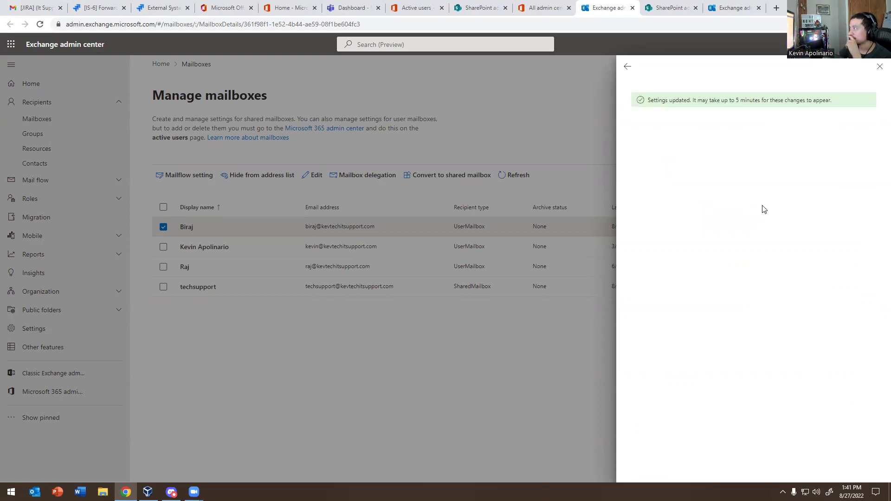
left_click(879, 68)
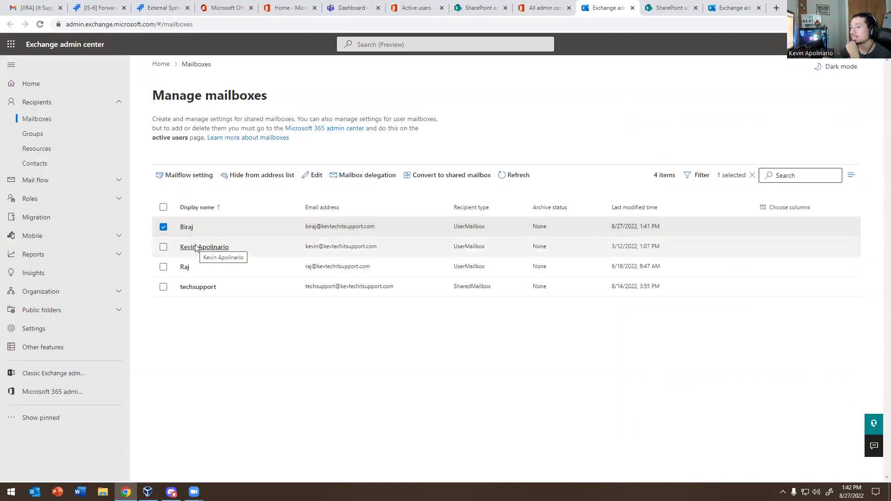
Step: Return to the email forwarding ticket in Jira and set its status to In Progress, keeping the current assignee
left_click(79, 5)
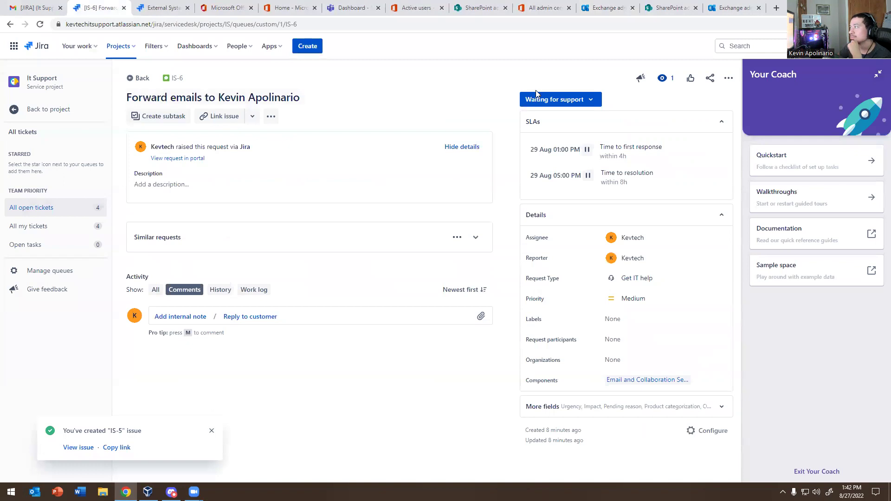
left_click(589, 99)
left_click(587, 141)
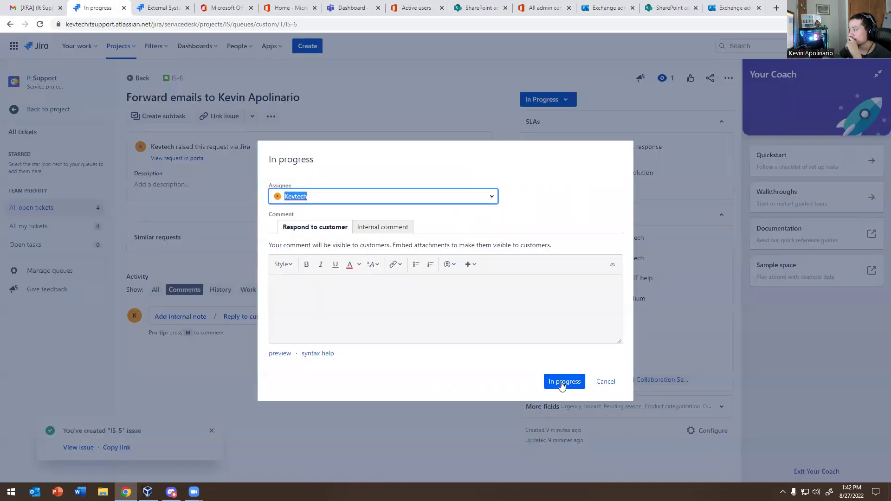
left_click(565, 382)
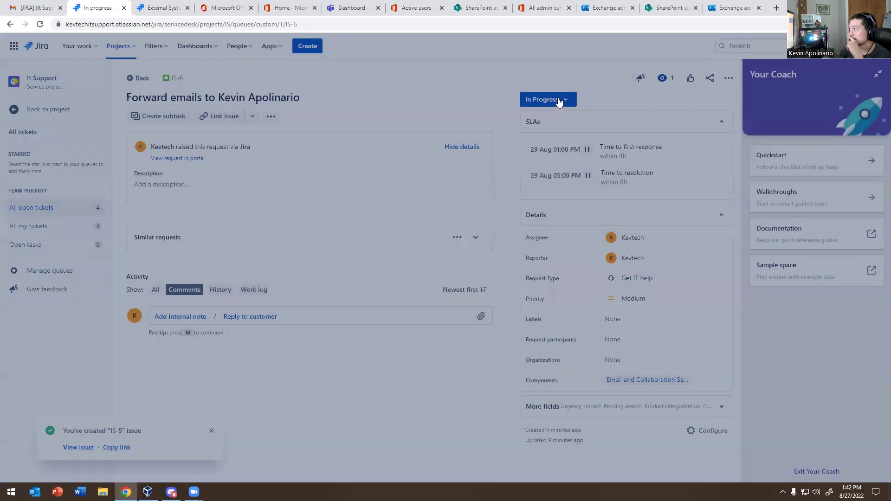
Step: Resolve the ticket with resolution Done and a customer comment stating that email has been forwarded to the named recipient
left_click(558, 103)
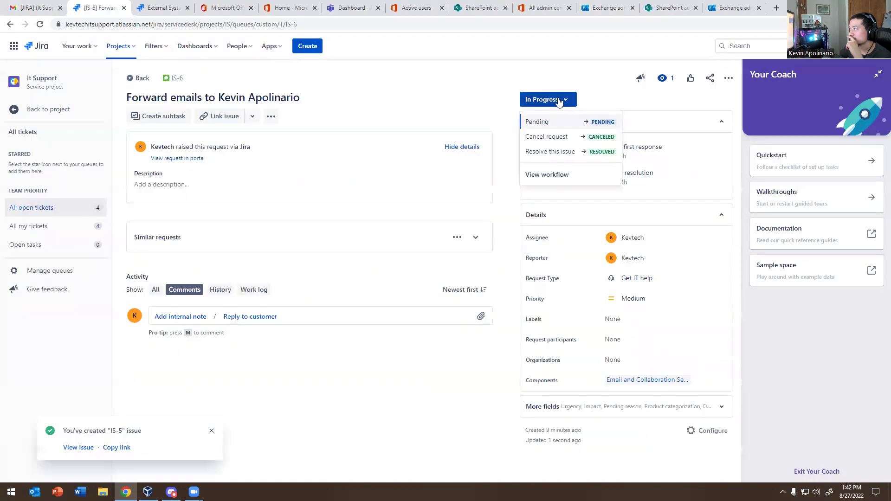
left_click(545, 154)
left_click(357, 347)
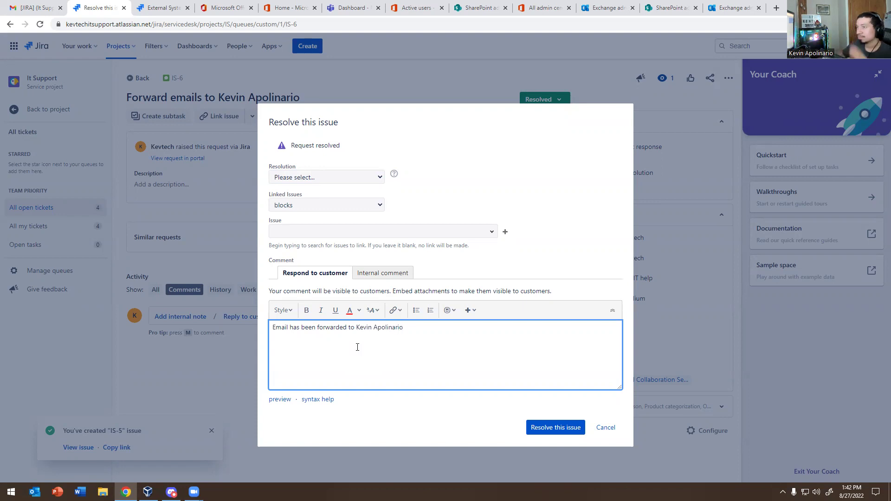
left_click(535, 431)
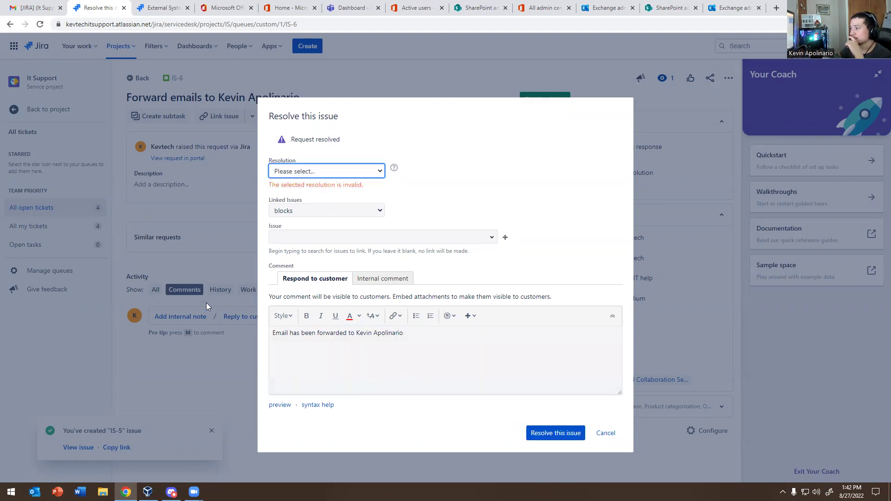
left_click(324, 172)
left_click(311, 192)
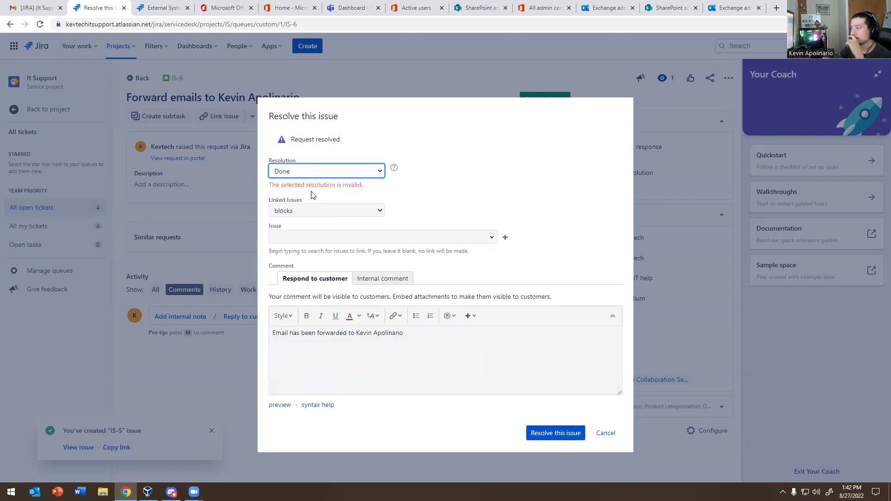
left_click(538, 433)
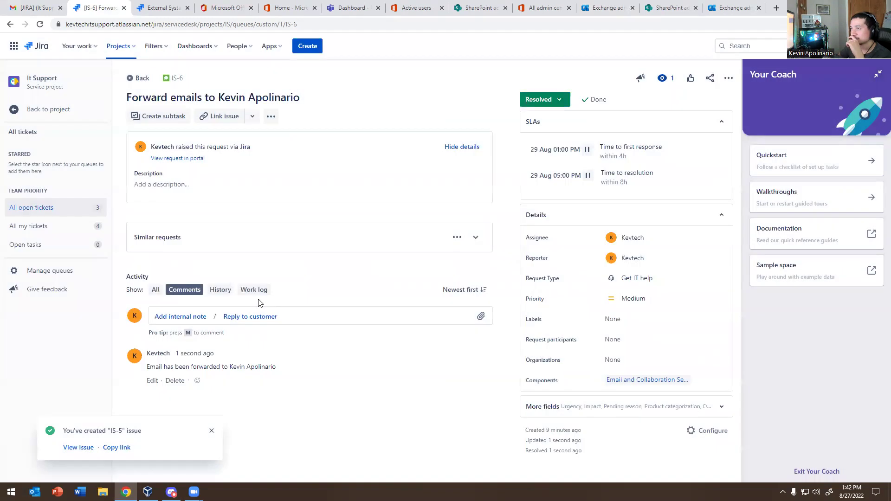
Step: Open the block chat ticket IS-7 from all open tickets and switch to the Microsoft Teams admin center
left_click(40, 208)
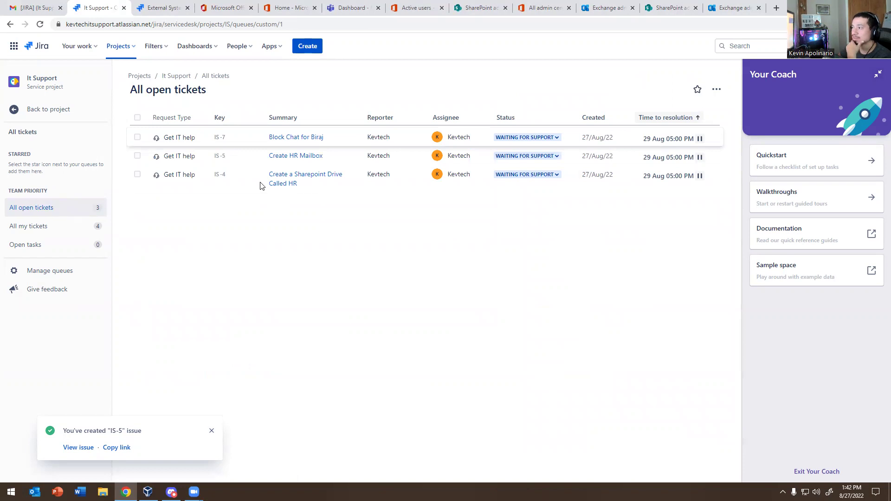
left_click(276, 141)
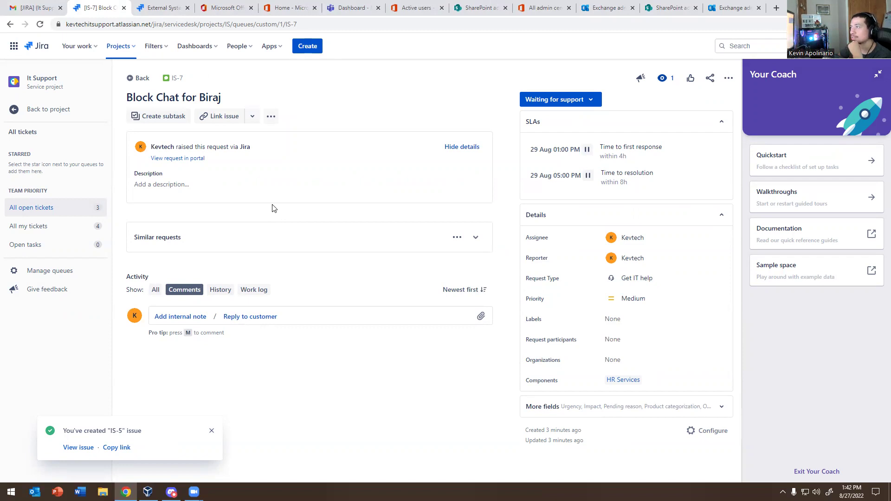
left_click(334, 15)
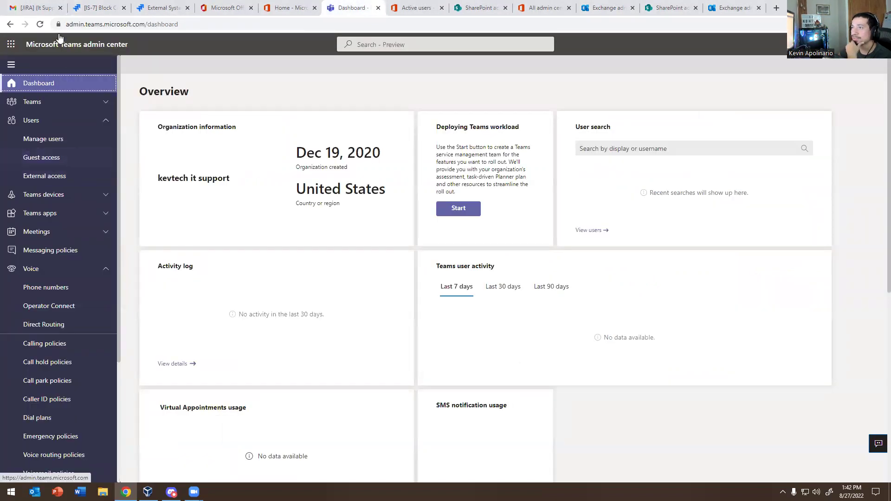
Step: Close the Gmail tab and open the profile of the user named in the block chat ticket from the Teams user list
left_click(60, 8)
left_click(32, 102)
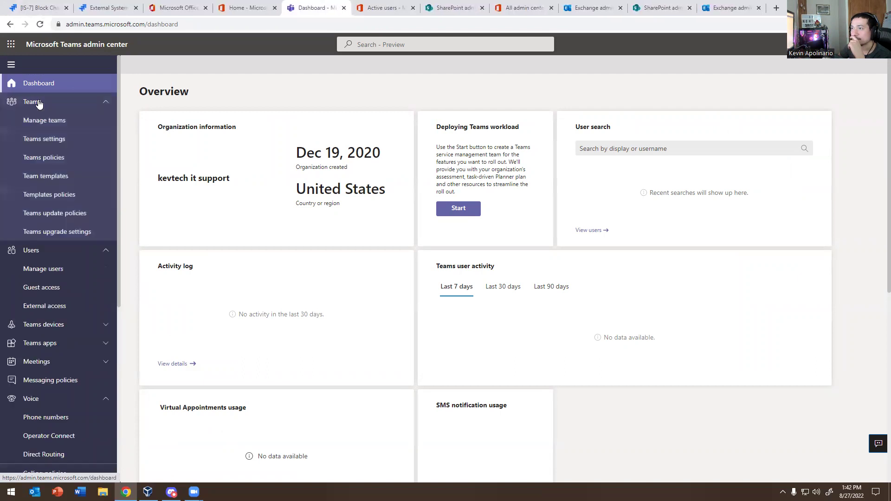
left_click(33, 102)
left_click(31, 120)
left_click(30, 121)
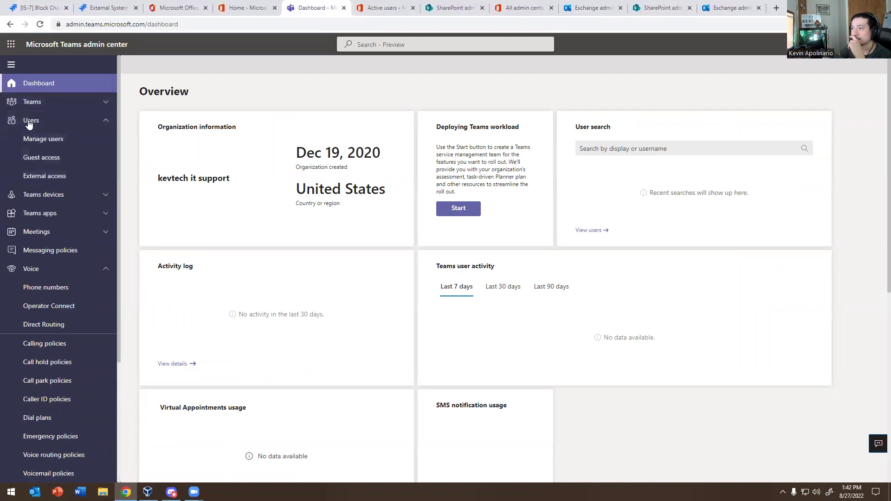
left_click(31, 140)
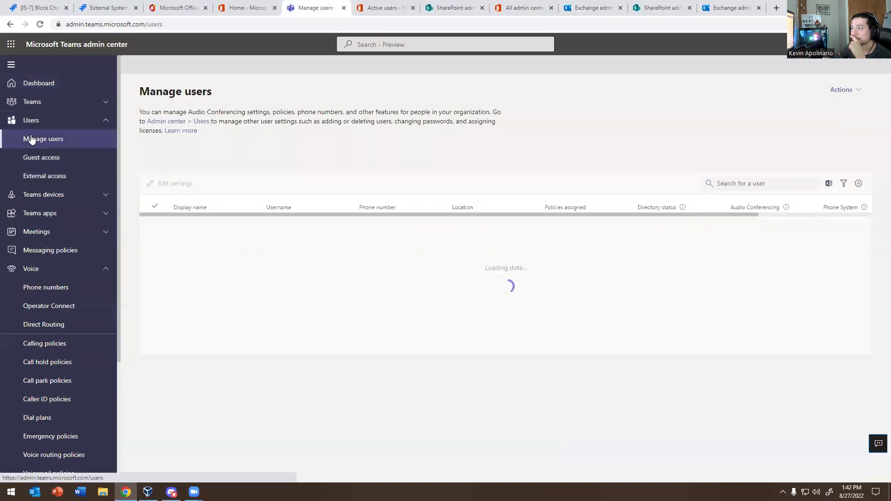
scroll(279, 351, "down", 3)
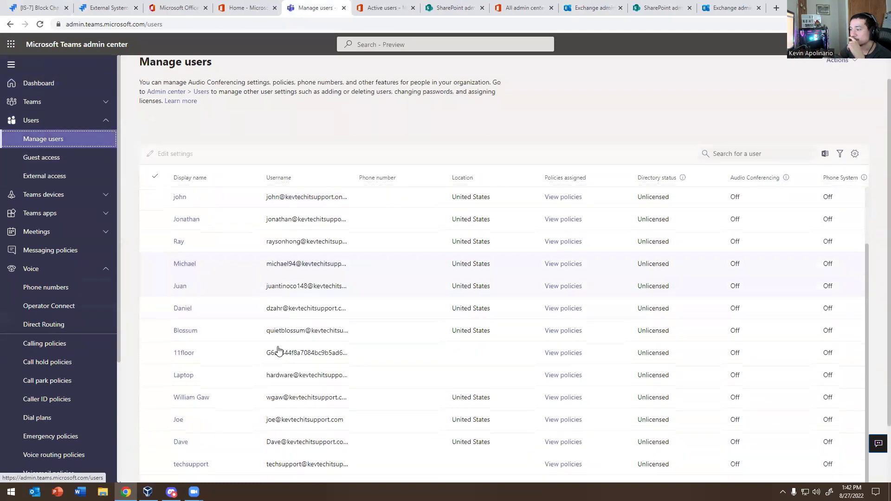
scroll(278, 350, "down", 2)
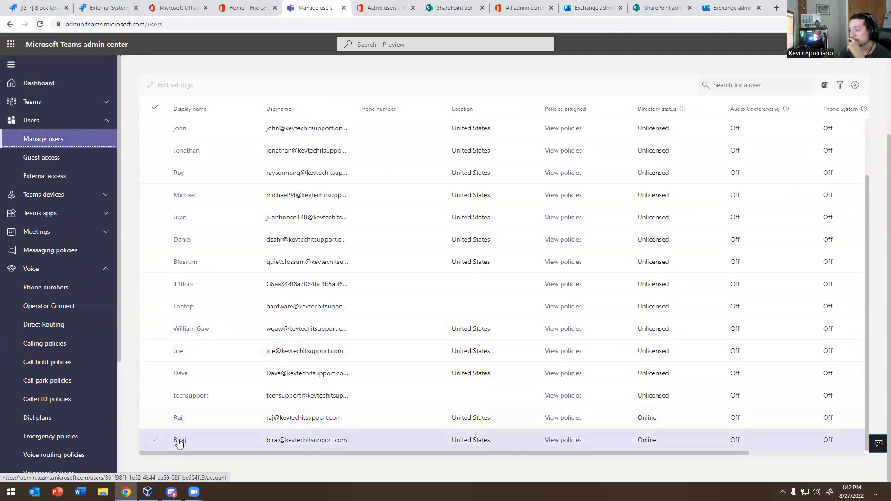
left_click(179, 441)
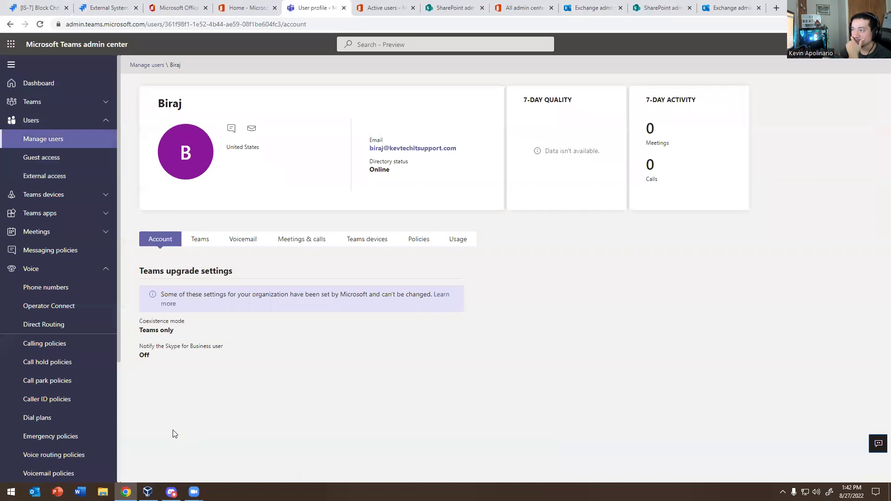
Step: Change this user's assigned messaging policy to Block and apply the change
left_click(415, 242)
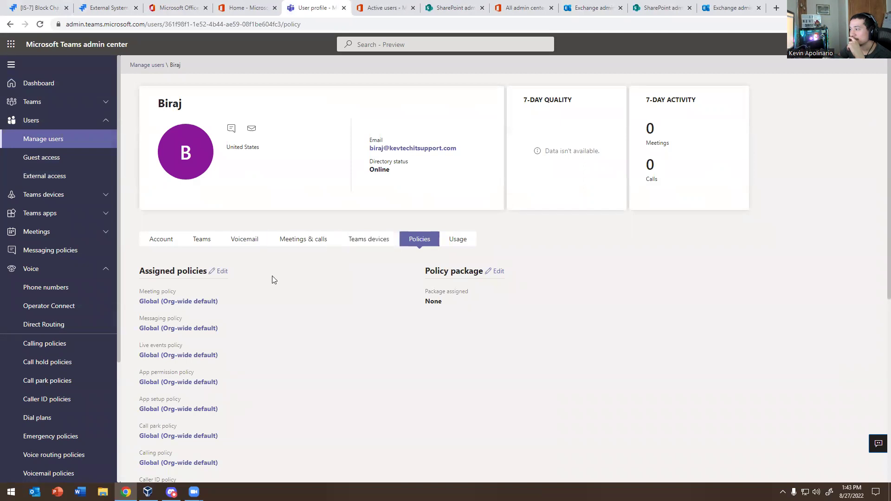
scroll(382, 290, "down", 3)
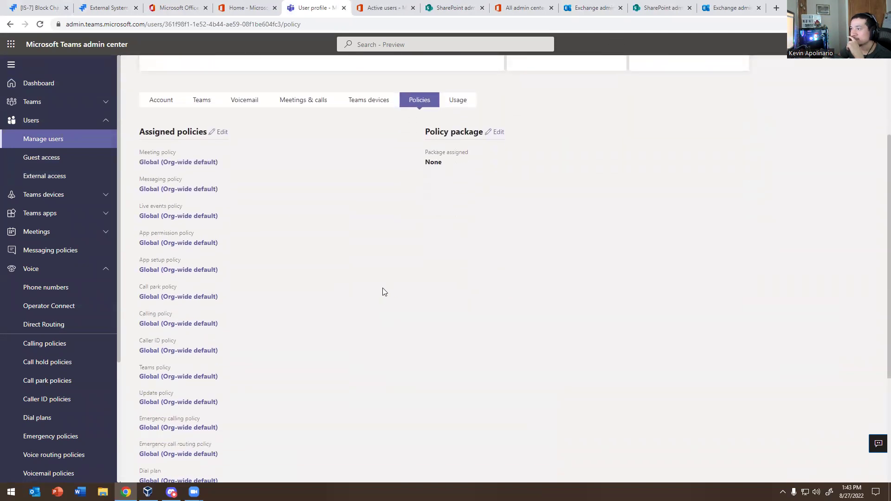
scroll(382, 290, "up", 3)
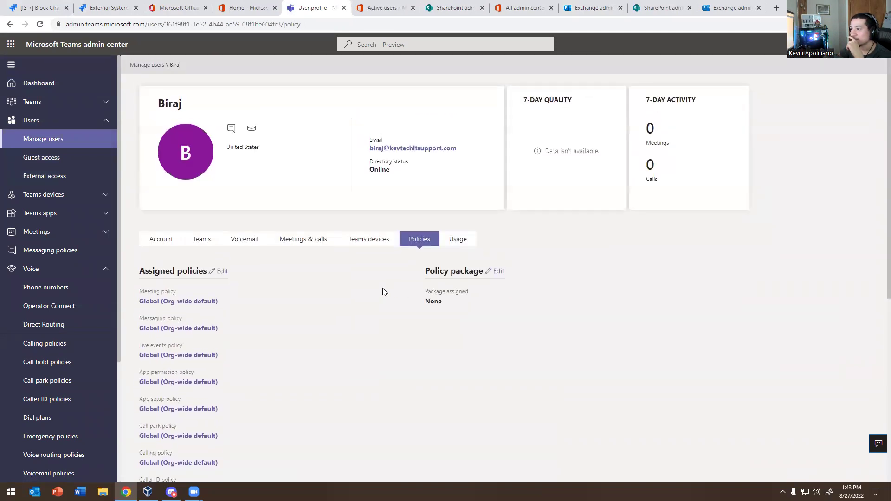
left_click(224, 273)
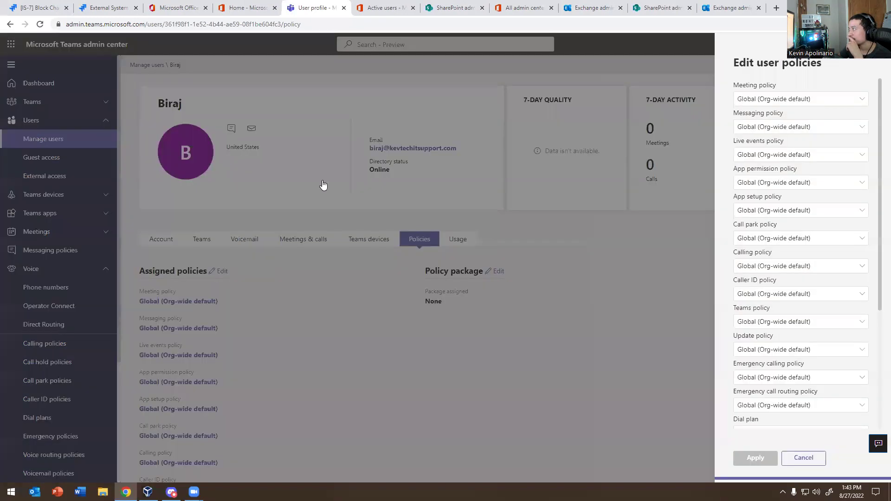
left_click(760, 131)
left_click(752, 162)
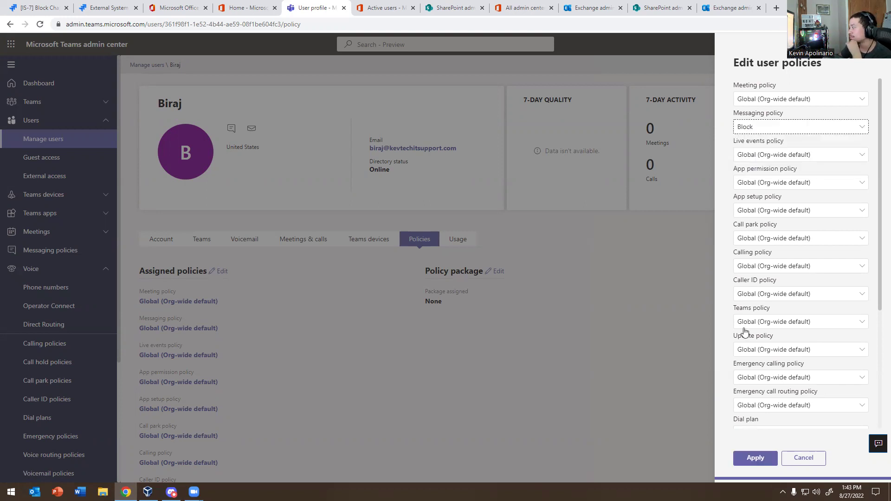
left_click(752, 456)
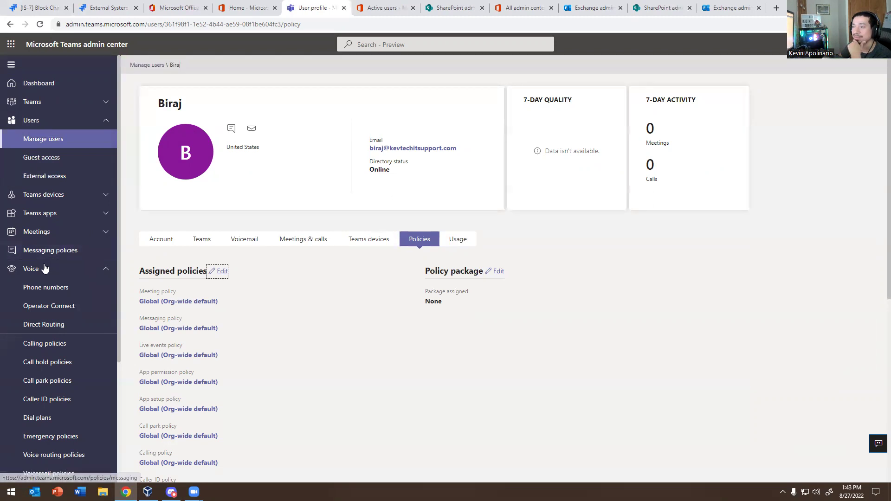
Step: Look through the policy packages, their group assignments and the calling policies of the organization
scroll(65, 264, "down", 2)
scroll(63, 278, "down", 2)
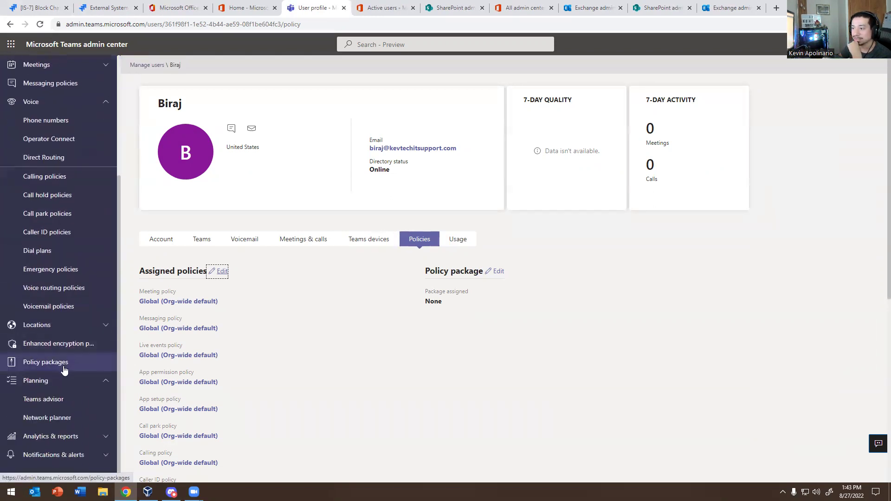
left_click(45, 367)
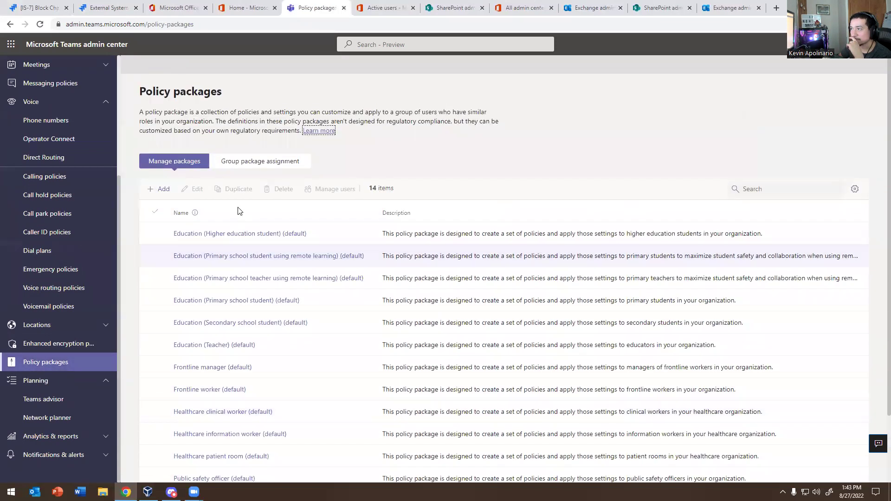
left_click(246, 167)
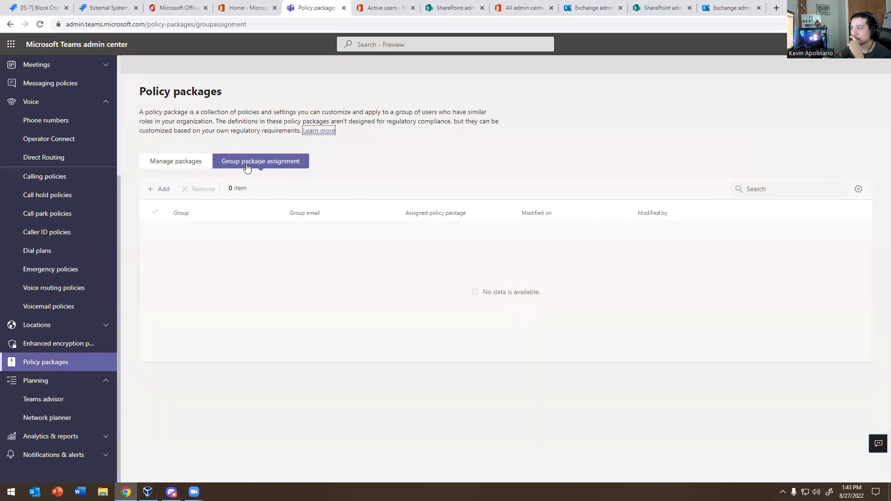
left_click(187, 165)
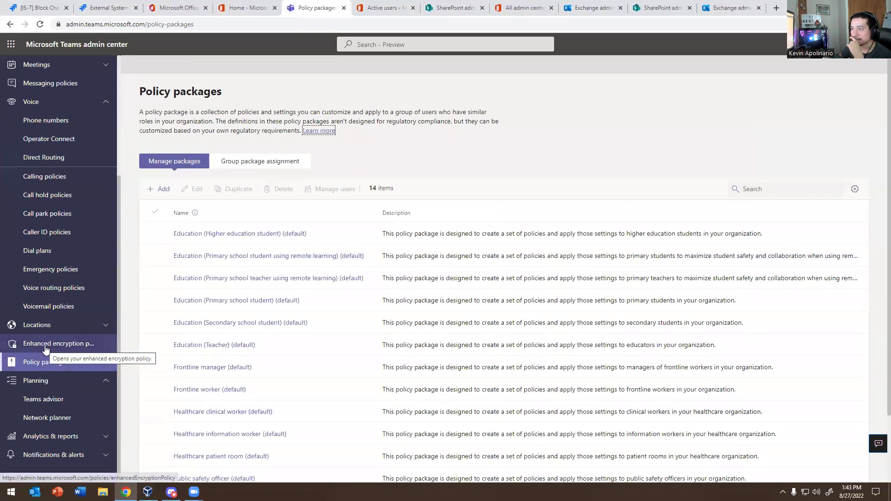
scroll(255, 274, "down", 2)
left_click(259, 291)
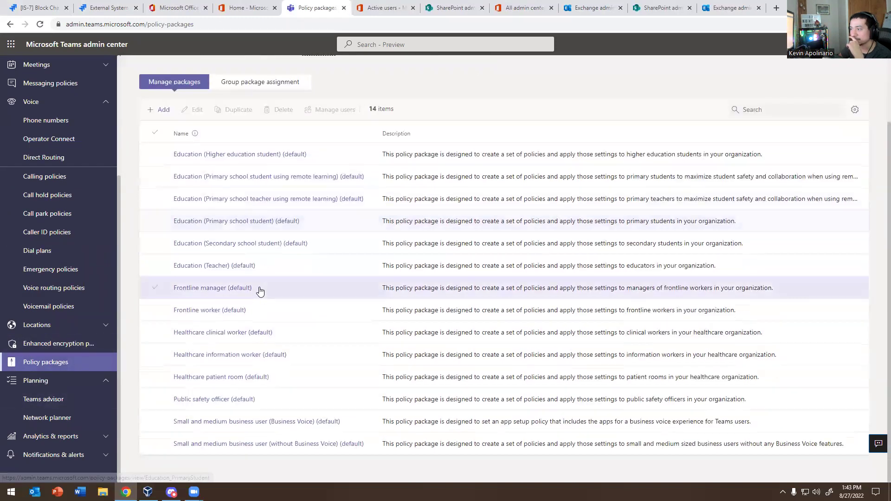
scroll(246, 300, "up", 1)
scroll(246, 300, "up", 1)
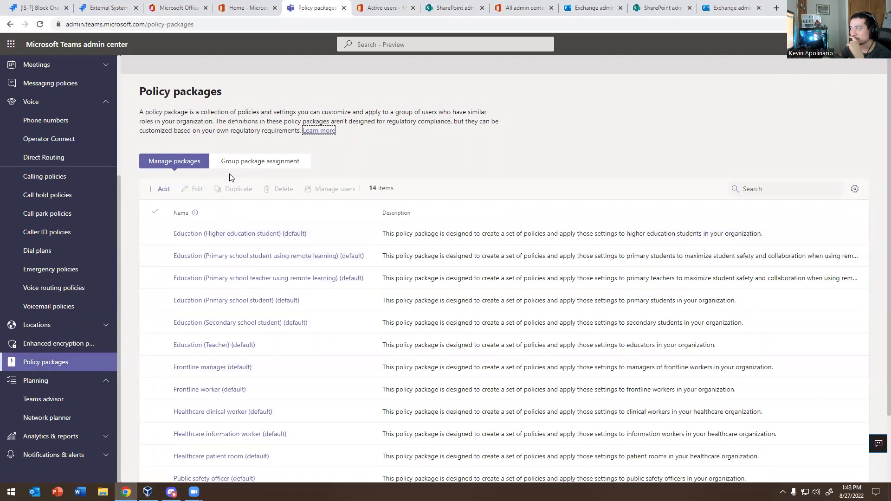
scroll(47, 241, "up", 1)
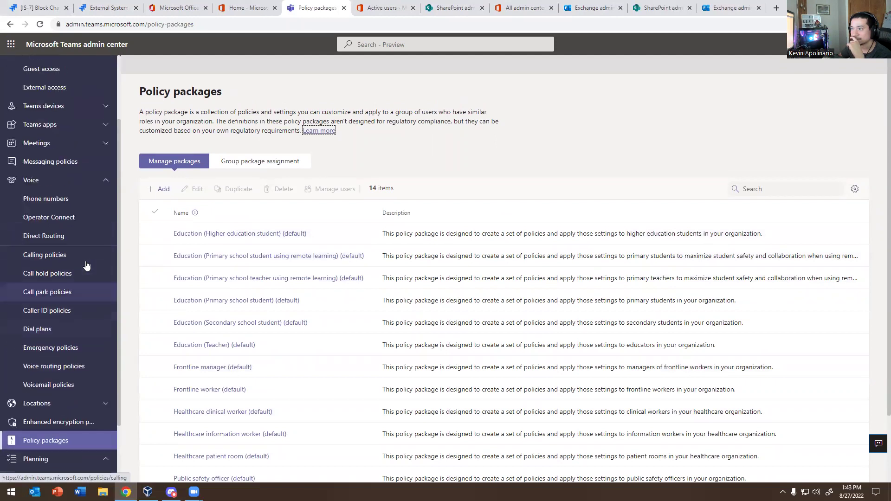
scroll(49, 288, "down", 1)
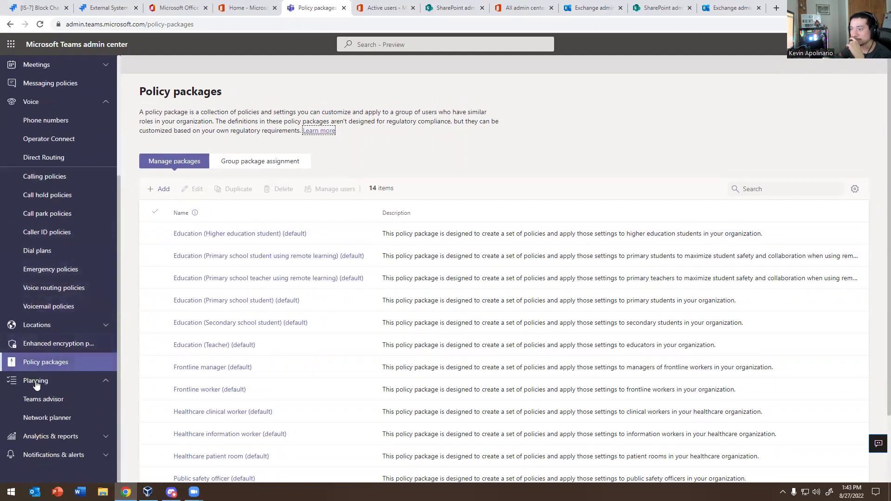
left_click(237, 310)
scroll(239, 310, "down", 2)
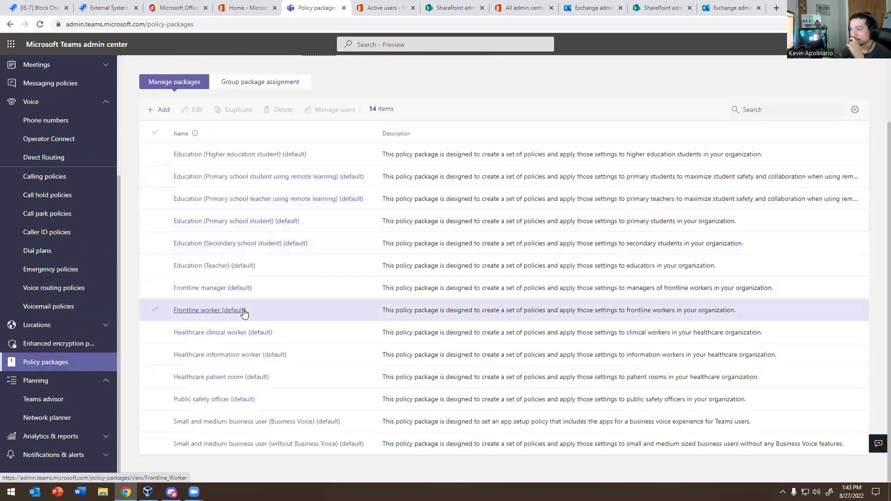
scroll(242, 310, "up", 2)
left_click(237, 163)
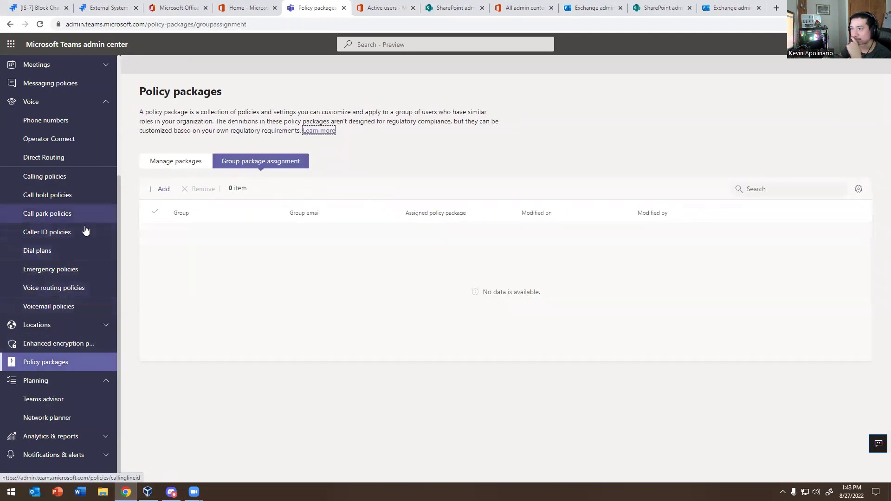
scroll(49, 266, "up", 2)
left_click(49, 273)
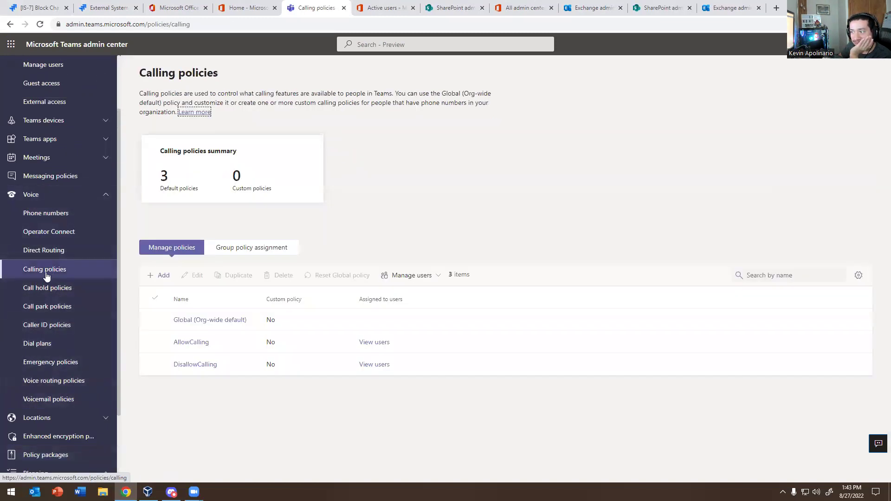
Step: Review the chat and message settings of the custom Block messaging policy and leave it without saving
left_click(43, 181)
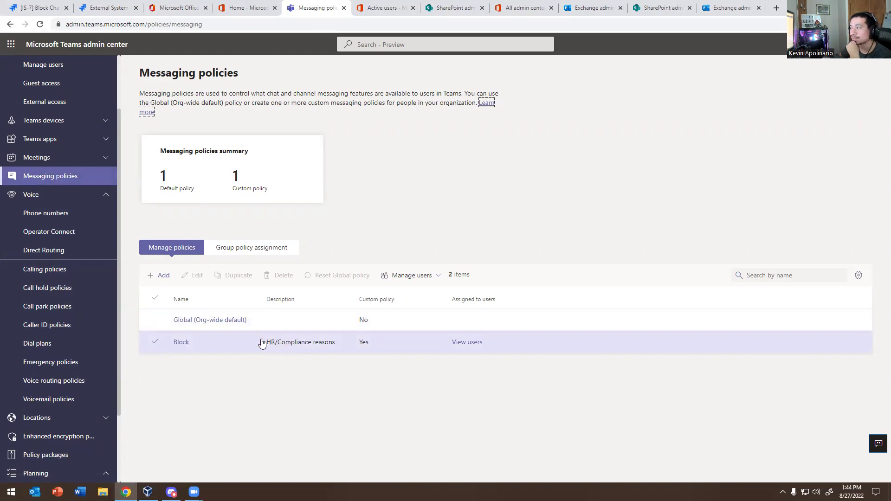
left_click(188, 343)
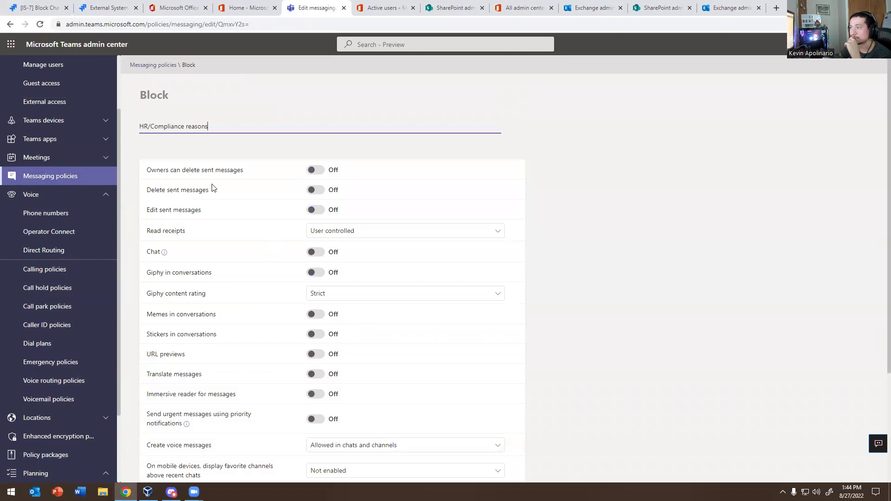
scroll(193, 175, "down", 2)
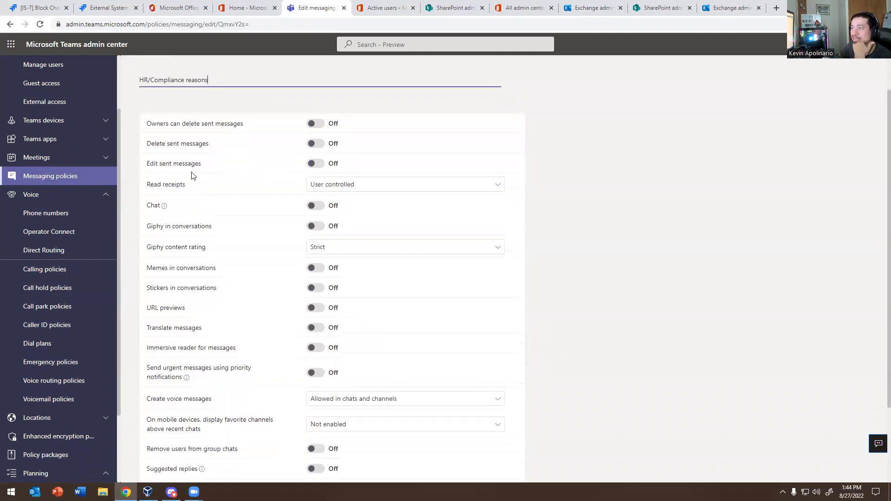
scroll(178, 152, "down", 1)
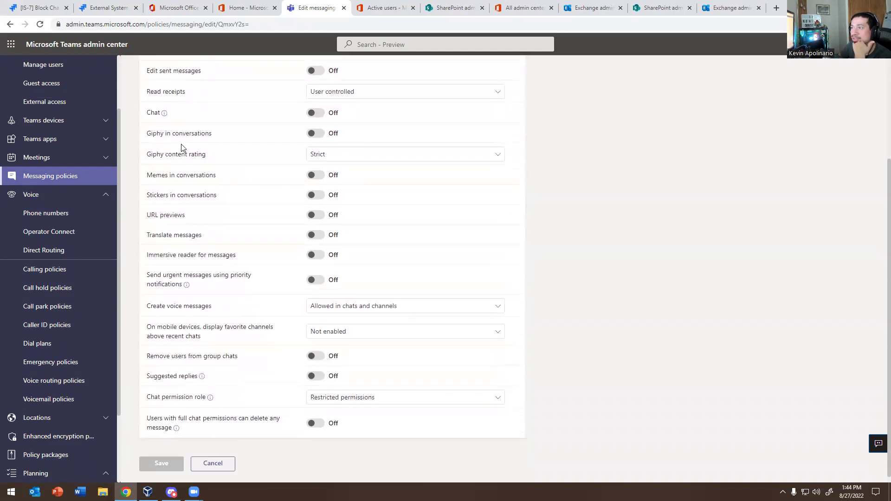
scroll(208, 240, "down", 1)
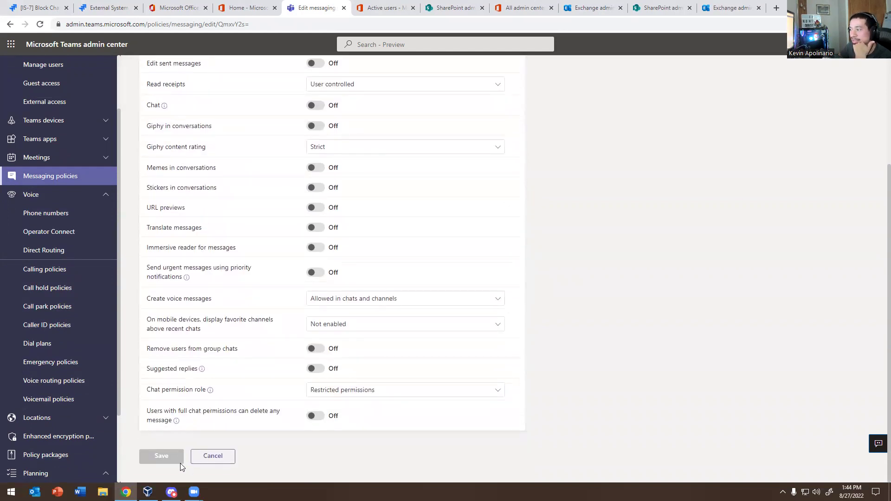
scroll(258, 217, "up", 3)
scroll(253, 246, "down", 3)
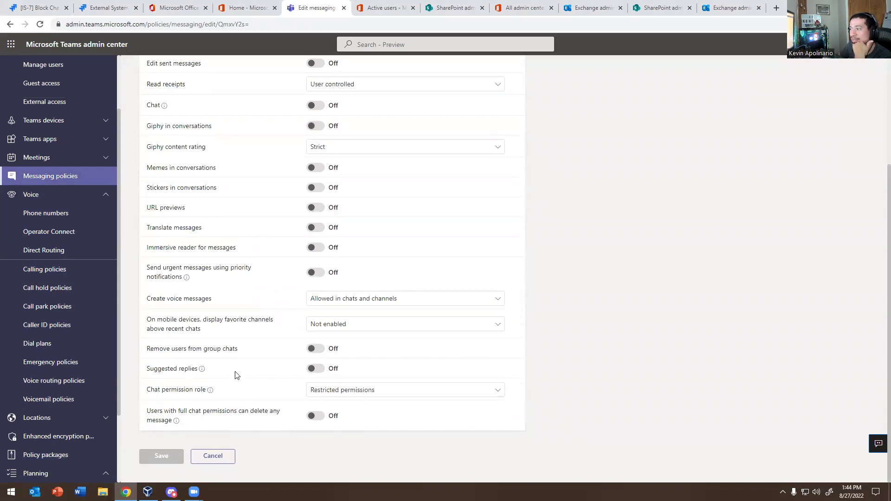
scroll(236, 375, "up", 3)
scroll(222, 380, "down", 3)
left_click(211, 460)
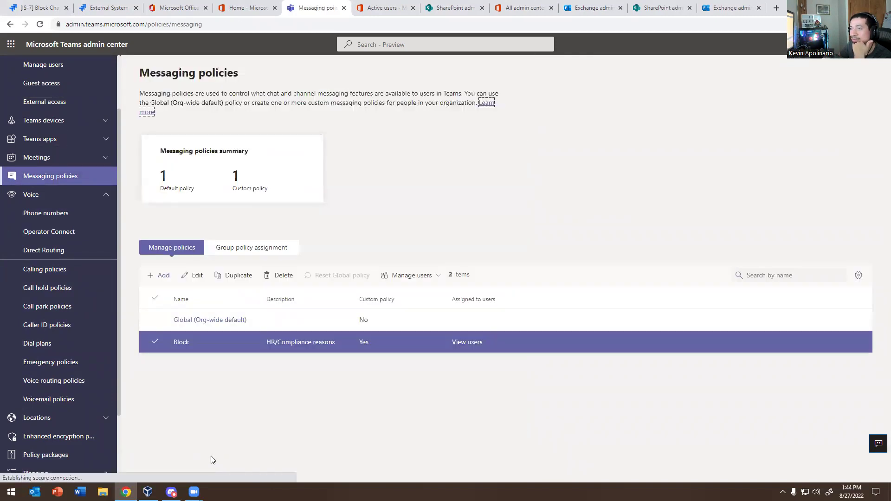
Step: Switch back to the block chat ticket IS-7 in Jira and change its status to In progress
left_click(178, 8)
left_click(109, 8)
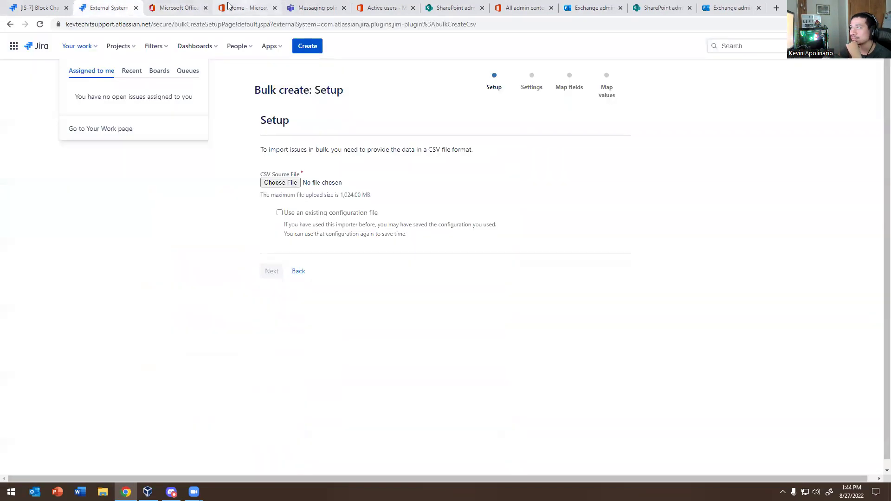
left_click(241, 8)
left_click(40, 8)
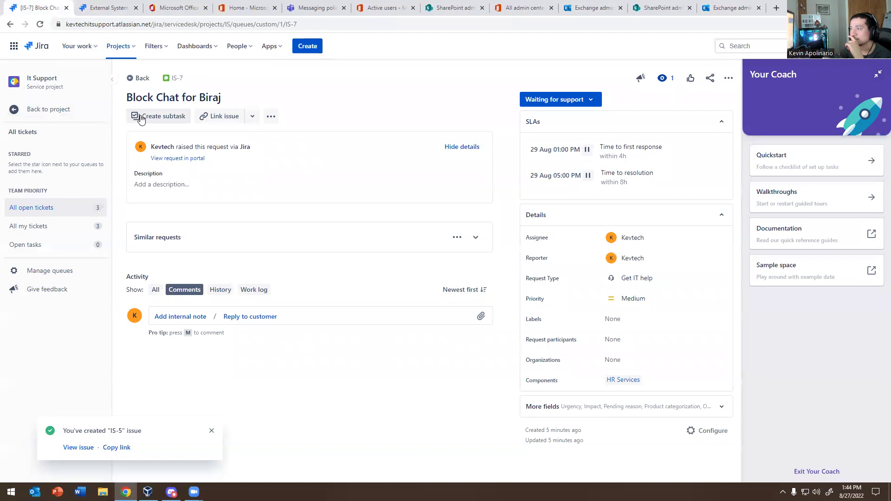
left_click(168, 7)
left_click(40, 6)
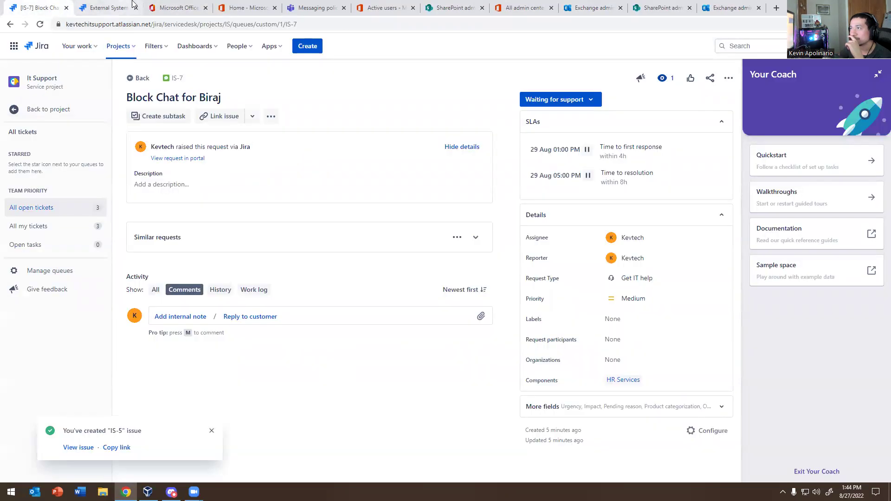
left_click(169, 6)
left_click(28, 4)
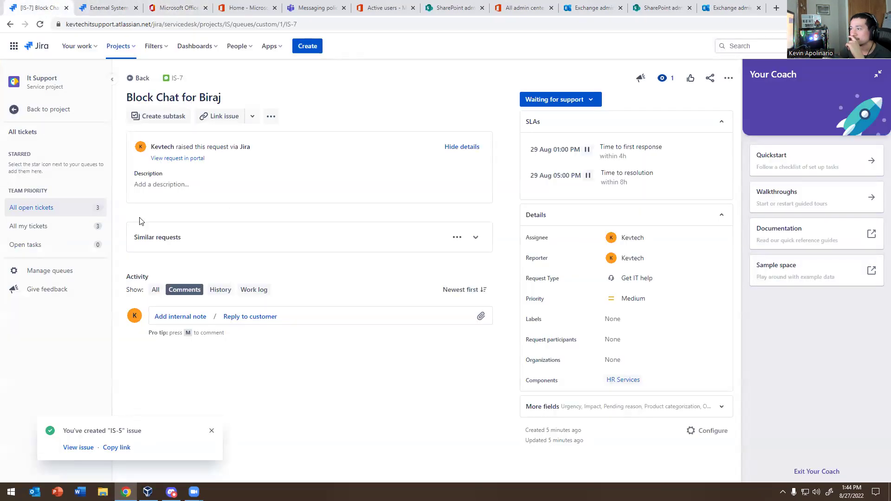
left_click(564, 99)
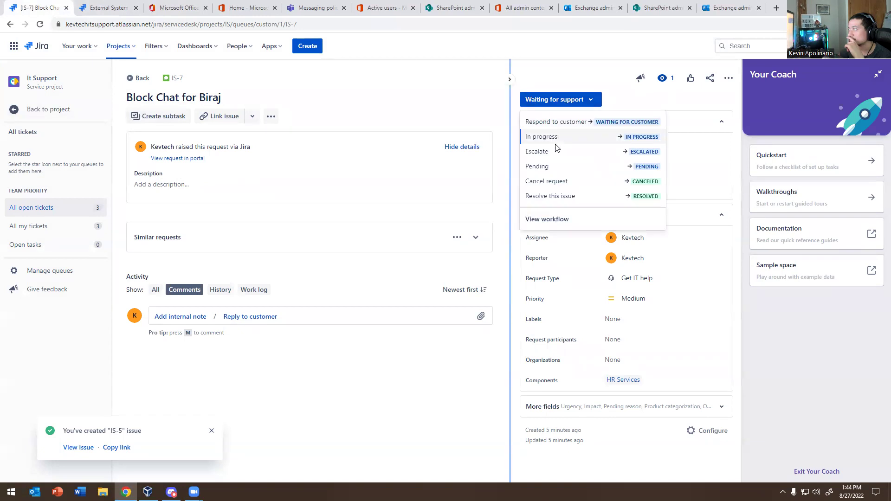
left_click(552, 140)
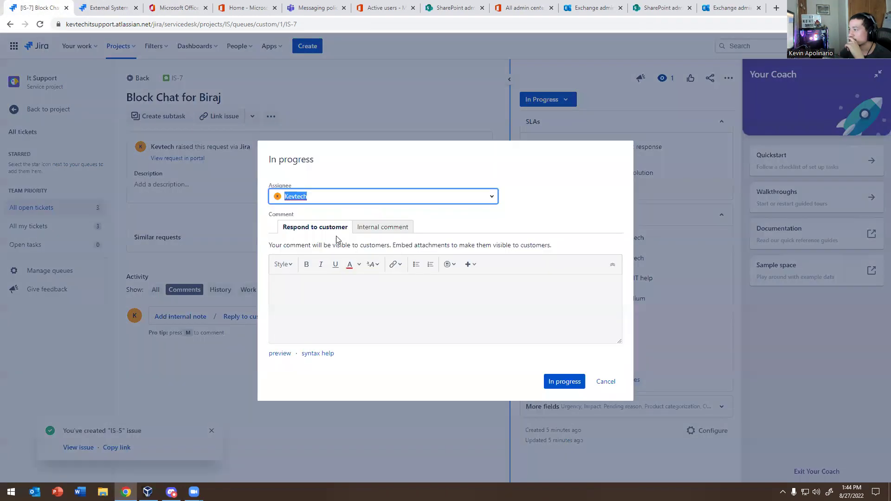
left_click(549, 379)
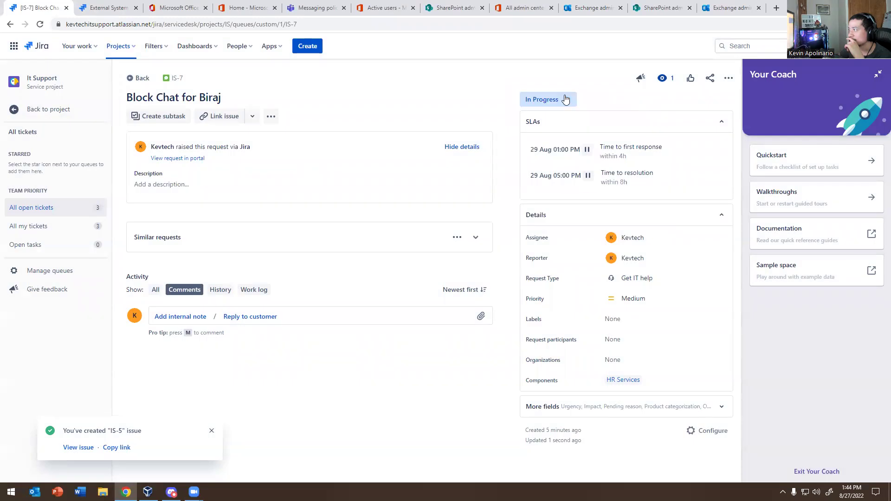
Step: Resolve the ticket as Done with the customer reply "Message policy has been put in placed. Messages on teams is now blocked."
left_click(565, 100)
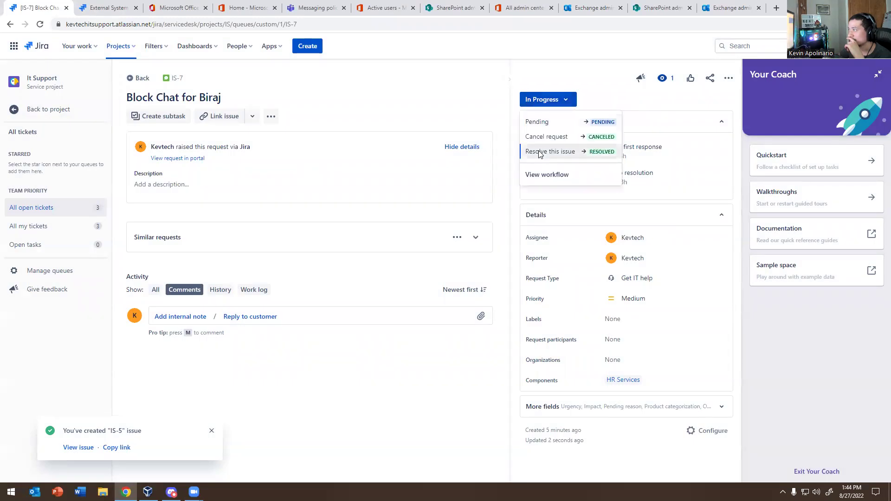
left_click(538, 151)
left_click(340, 348)
left_click(316, 179)
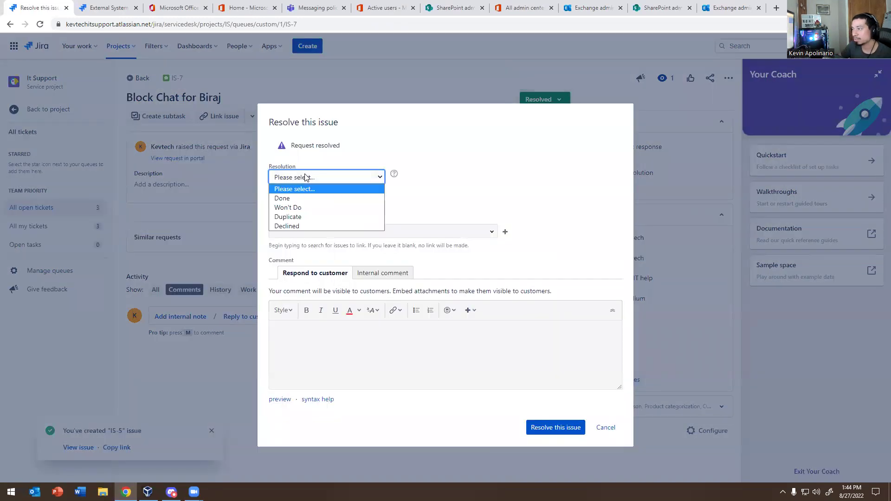
left_click(287, 194)
left_click(339, 357)
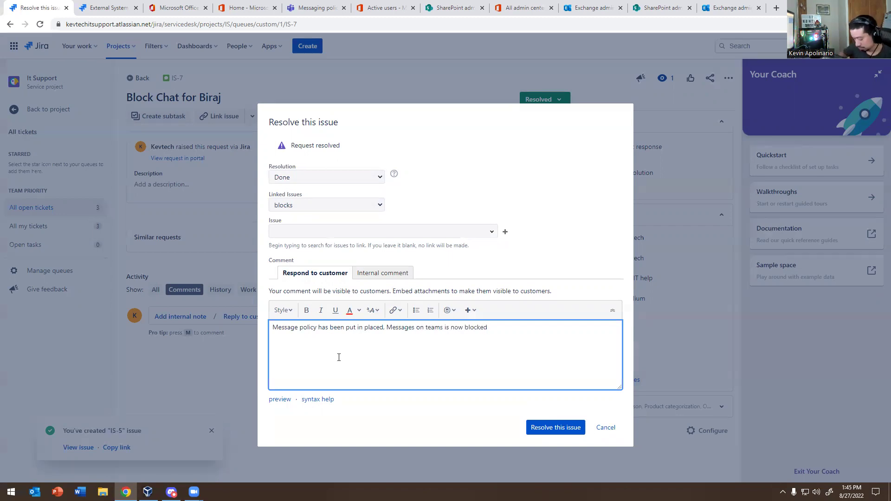
left_click(534, 427)
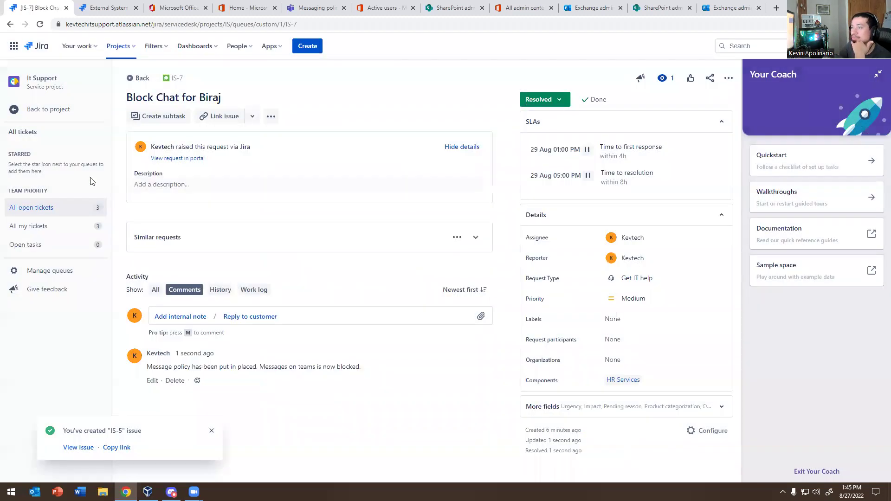
Step: Open the Create HR Mailbox ticket from all open tickets and switch to the active users in the Microsoft 365 admin center
left_click(42, 208)
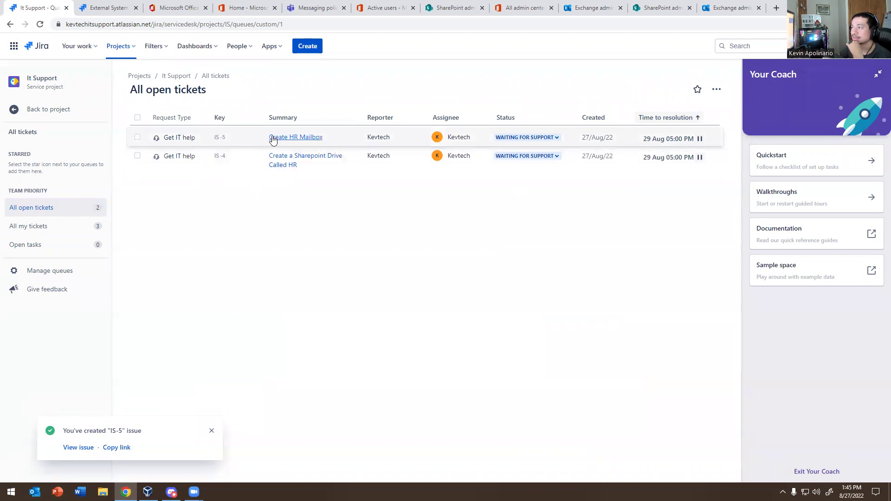
left_click(273, 137)
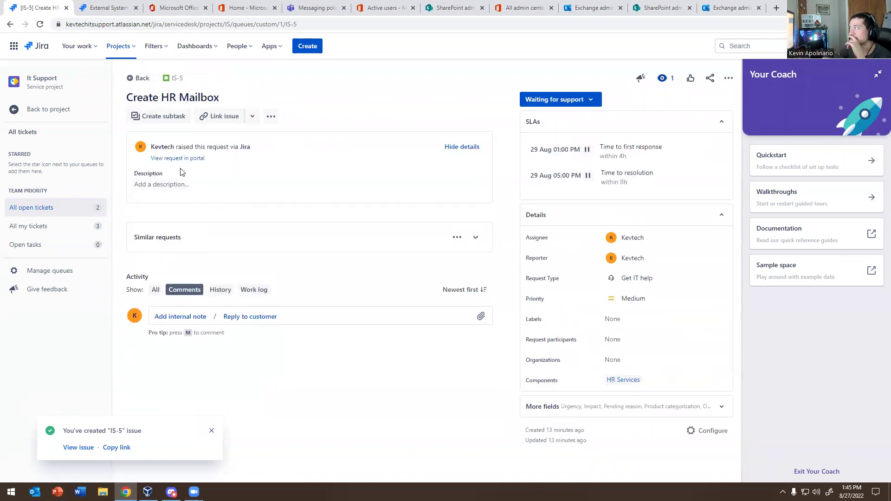
left_click(178, 9)
left_click(218, 8)
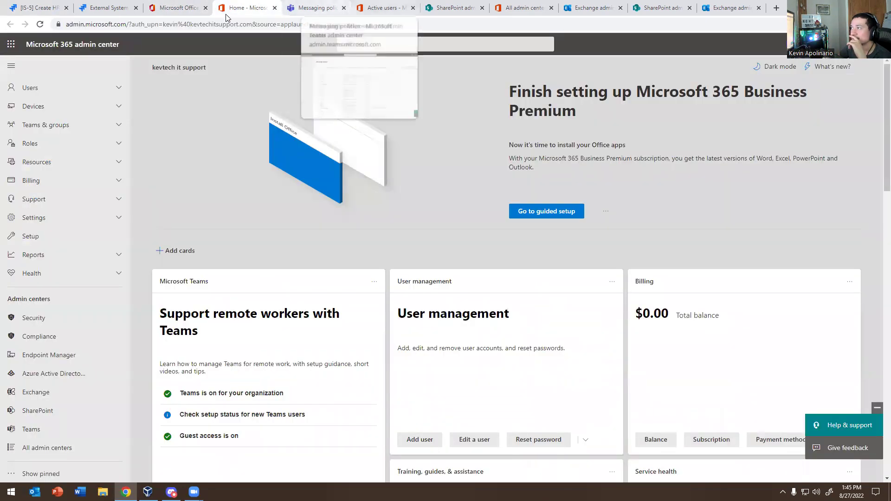
left_click(378, 8)
scroll(184, 241, "down", 2)
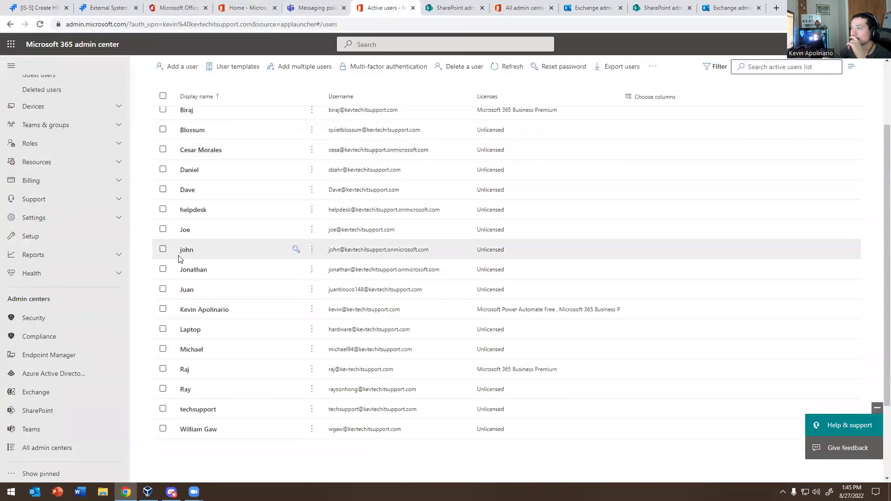
scroll(179, 259, "up", 2)
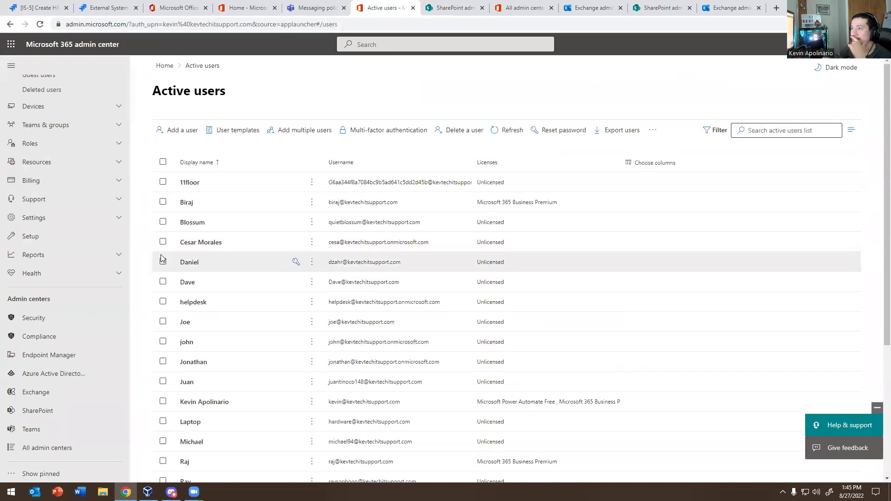
left_click(184, 133)
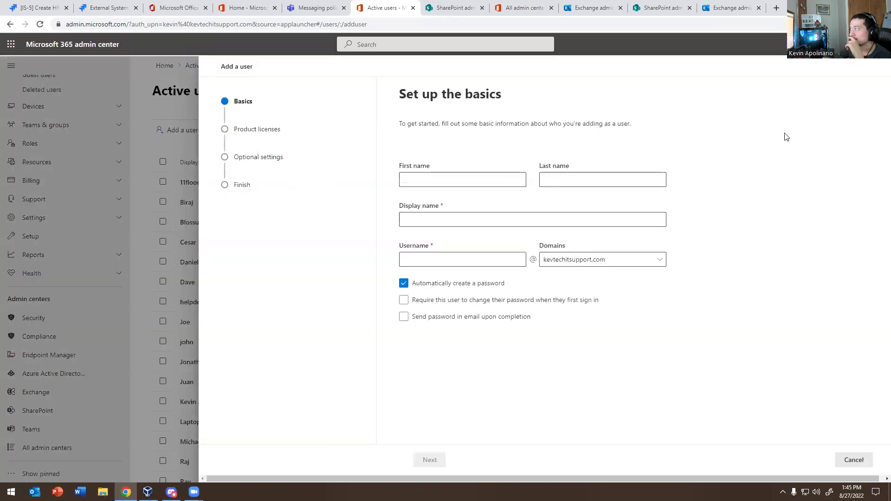
left_click(852, 459)
Step: Open the Exchange admin center from the Microsoft 365 admin center to reach the mailbox list
left_click(42, 107)
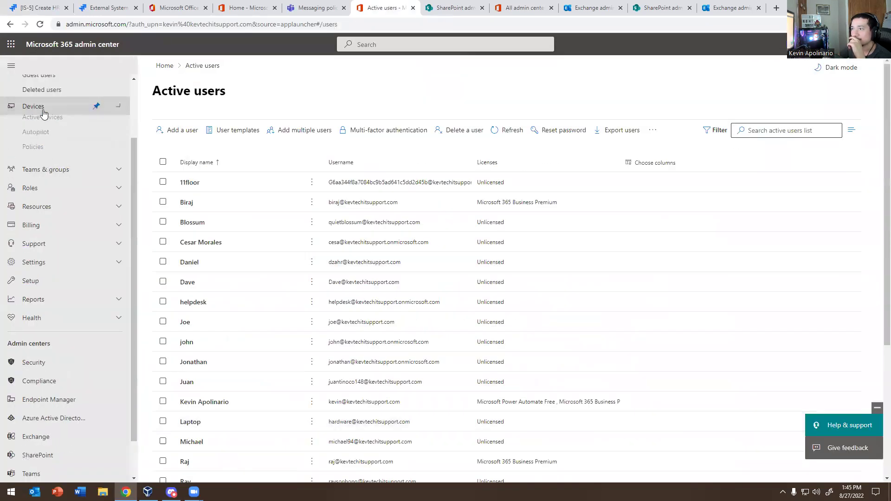
scroll(60, 212, "up", 2)
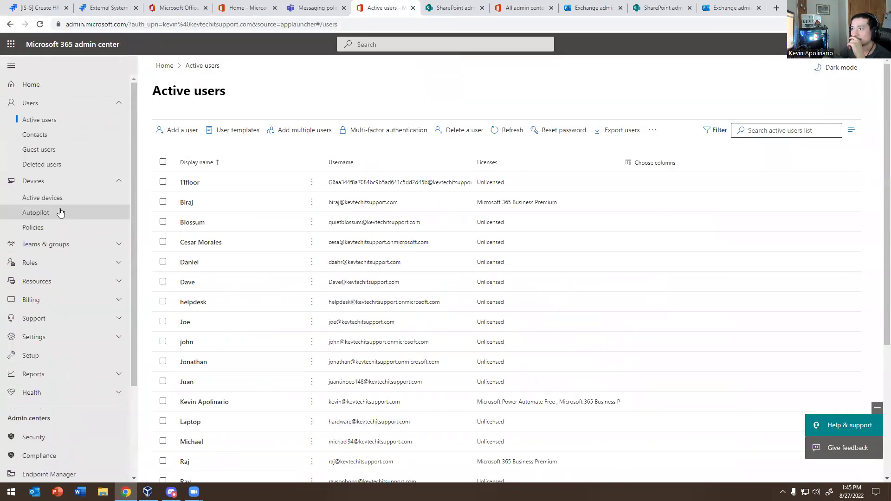
left_click(26, 91)
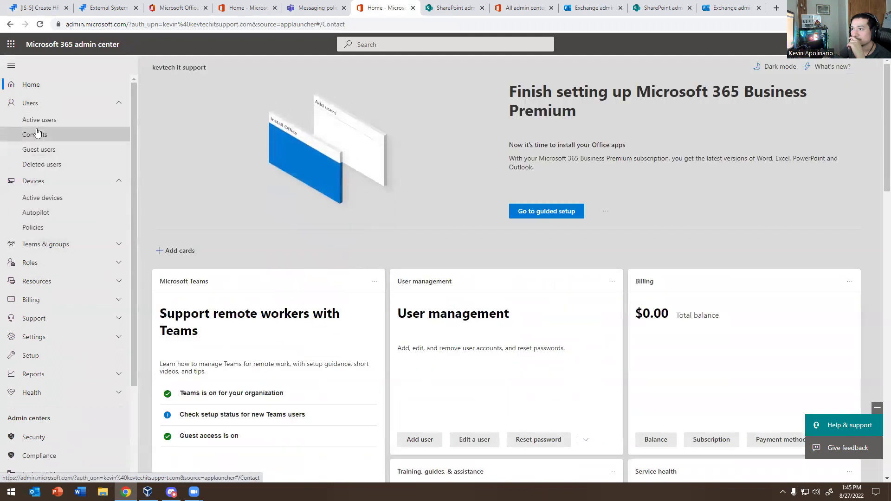
left_click(34, 135)
left_click(39, 121)
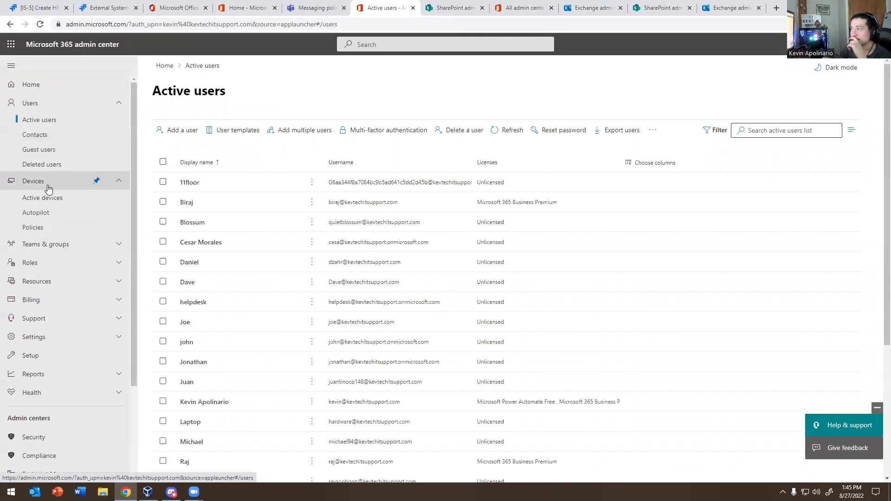
scroll(39, 225, "down", 3)
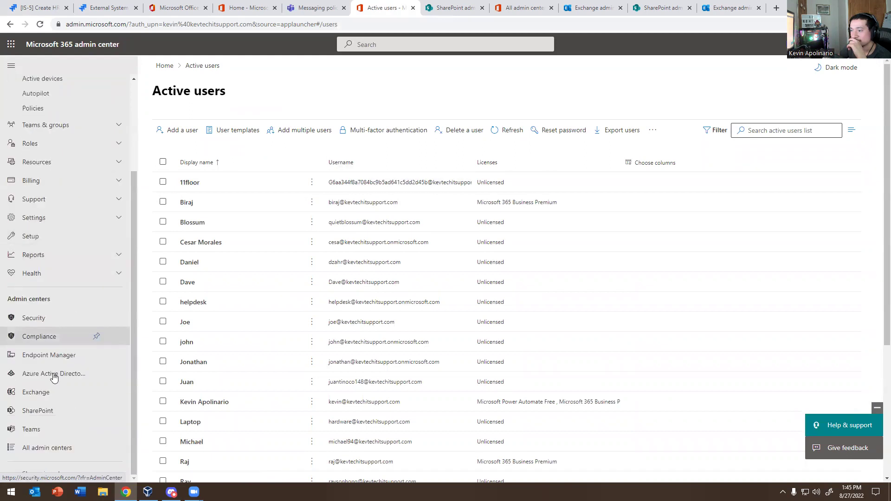
left_click(40, 393)
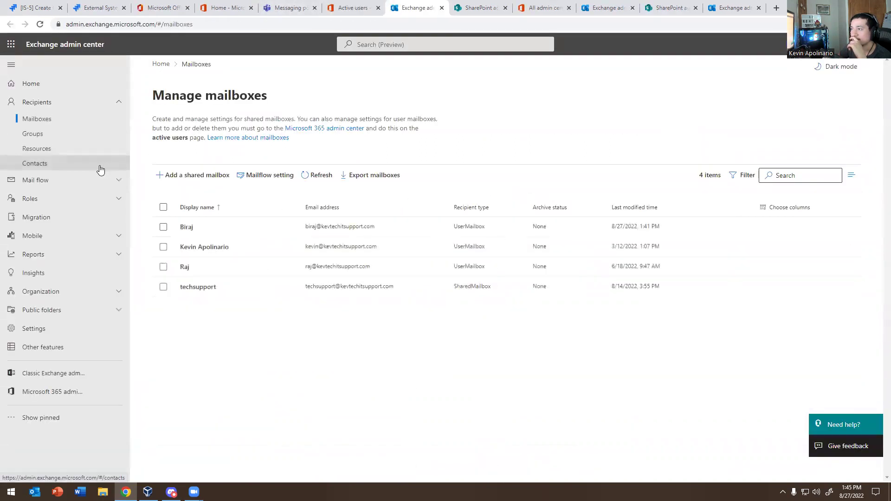
Step: Try to create a shared mailbox with display name HR, email name HR on a kevtechitsupport domain and alias Human Resources
left_click(159, 175)
left_click(667, 166)
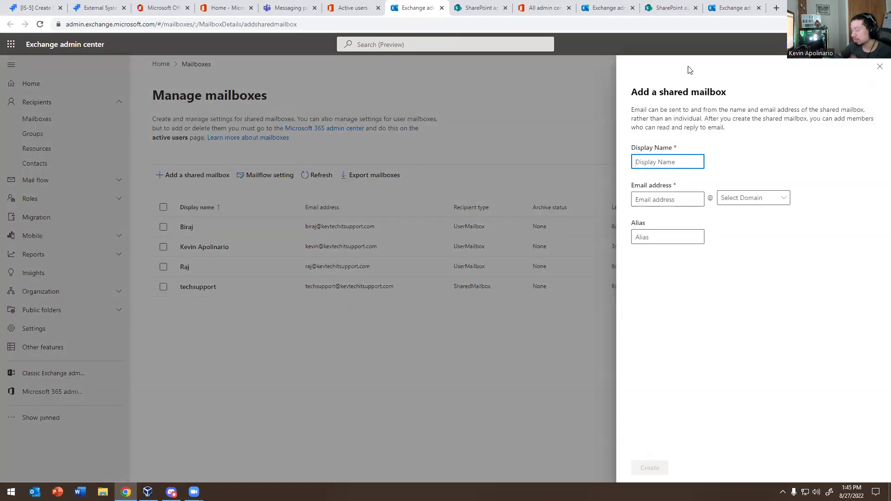
type("HR")
key("Tab")
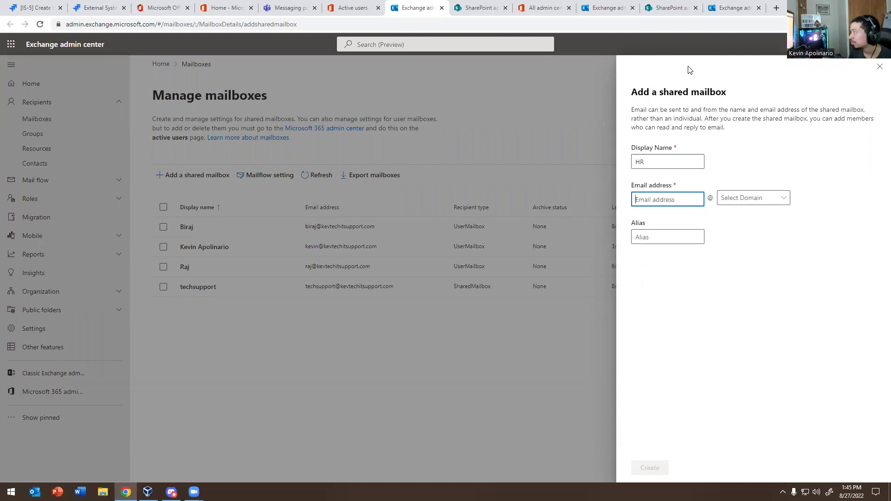
type("HR")
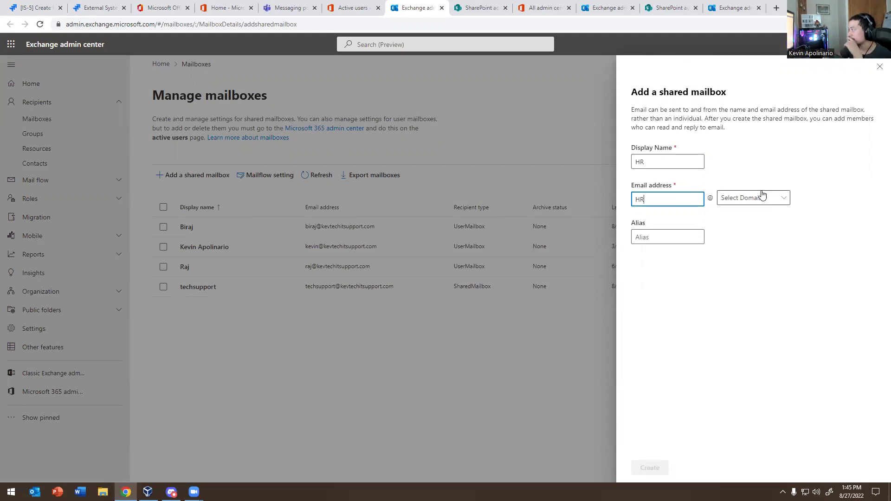
left_click(768, 198)
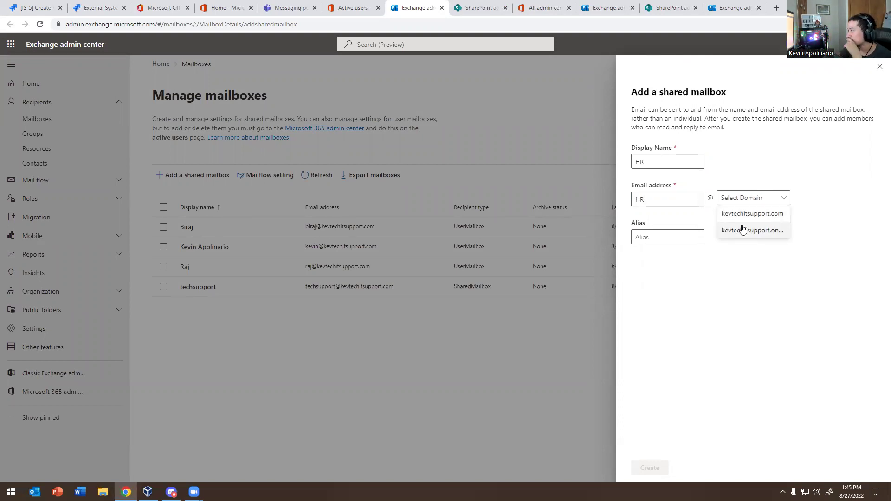
left_click(738, 222)
left_click(660, 232)
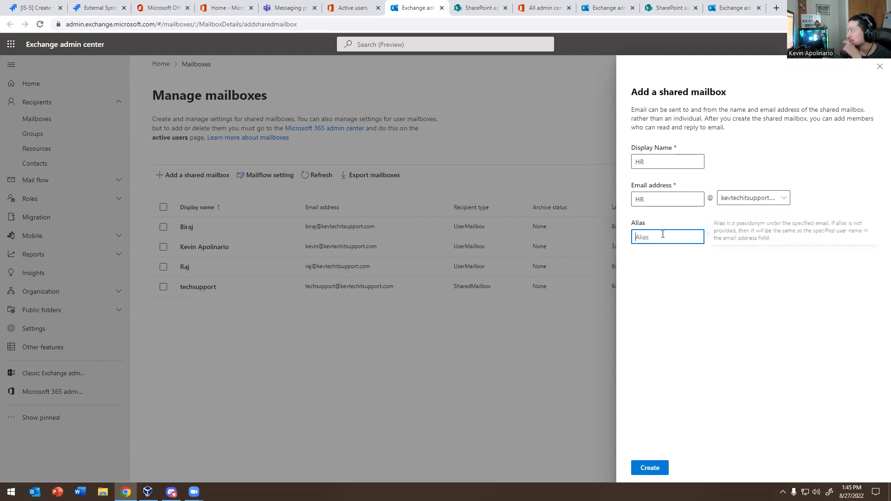
type("Human Resources")
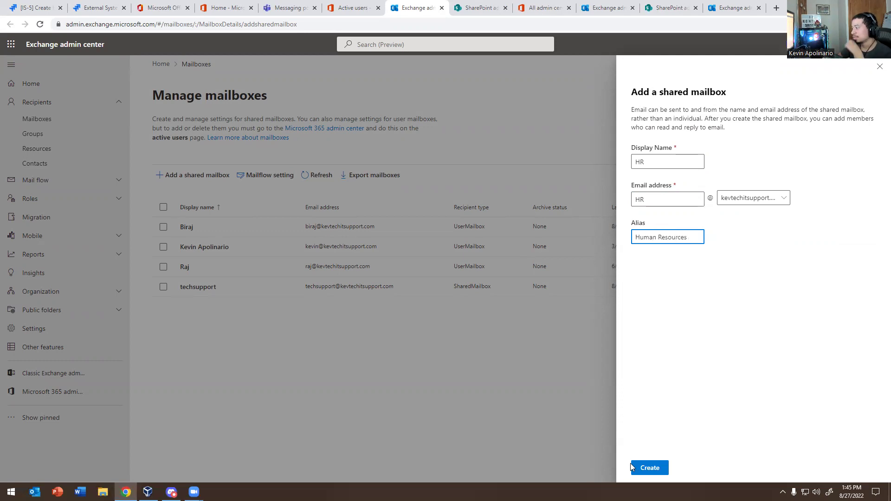
left_click(631, 466)
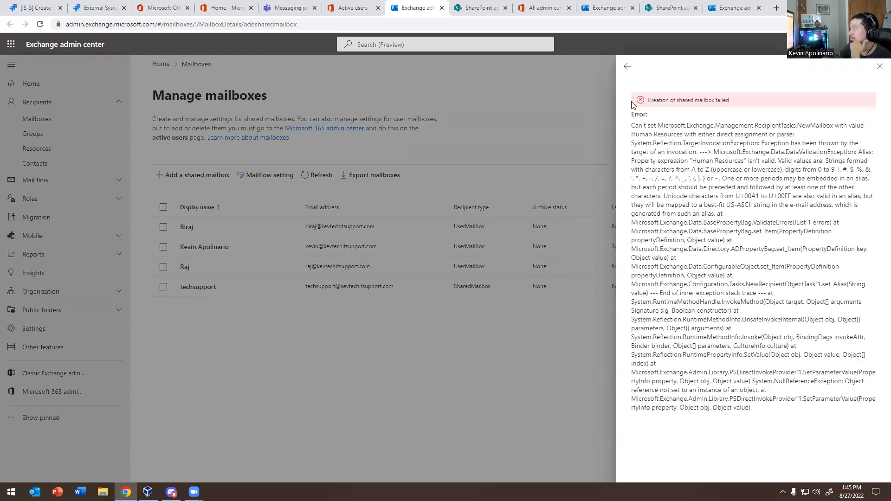
Step: Retry creating the HR shared mailbox with the same values and close the form
left_click(627, 66)
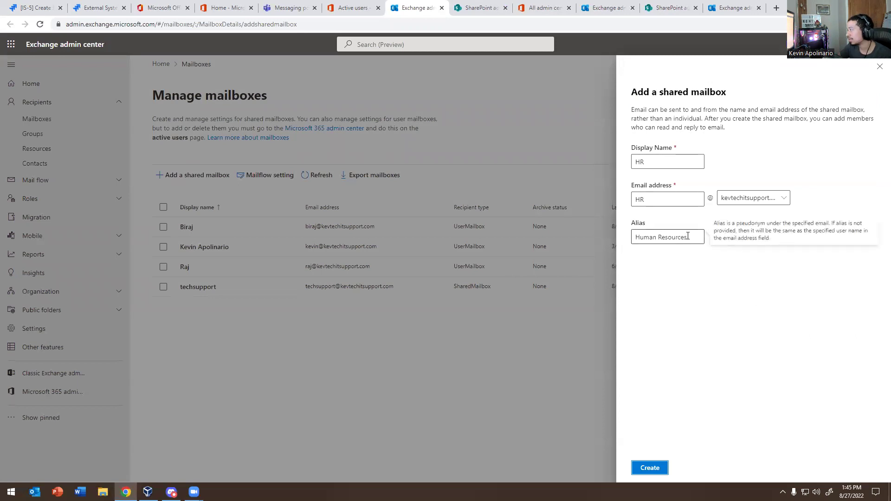
left_click(651, 468)
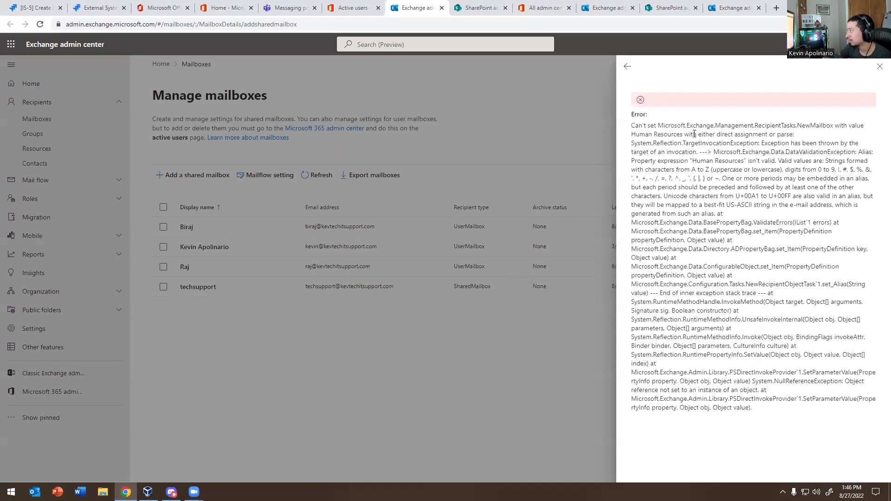
left_click(627, 66)
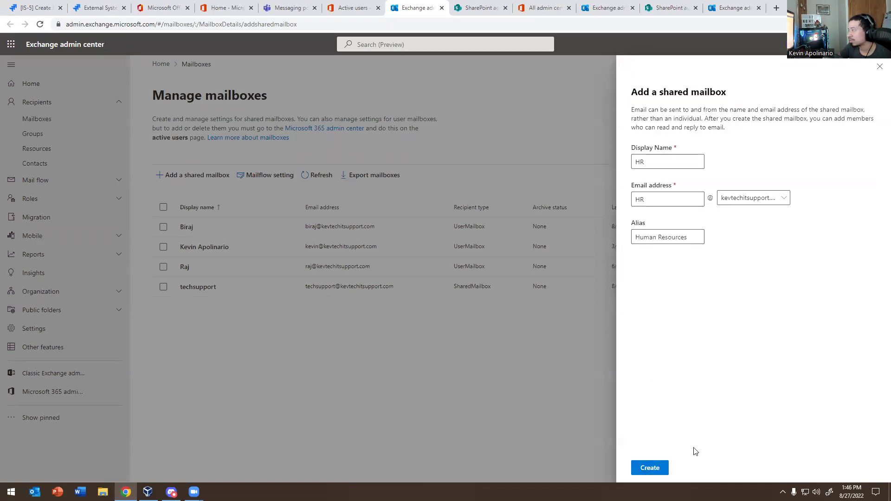
left_click(692, 203)
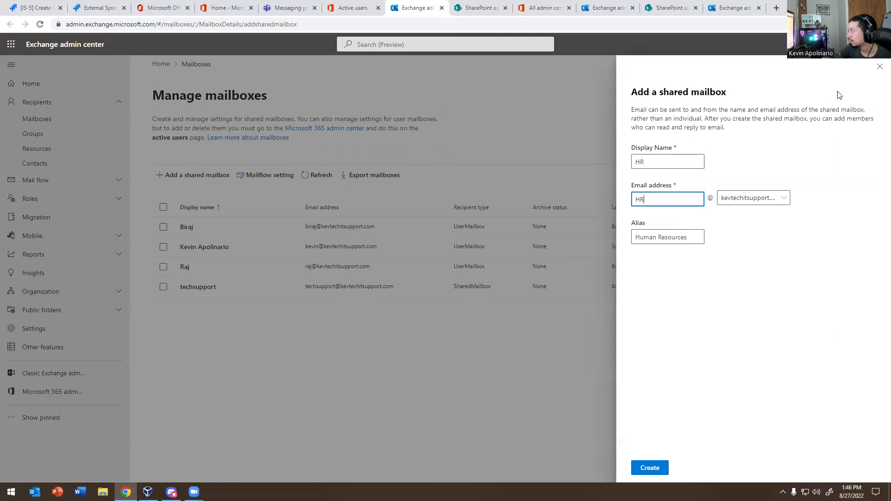
left_click(880, 70)
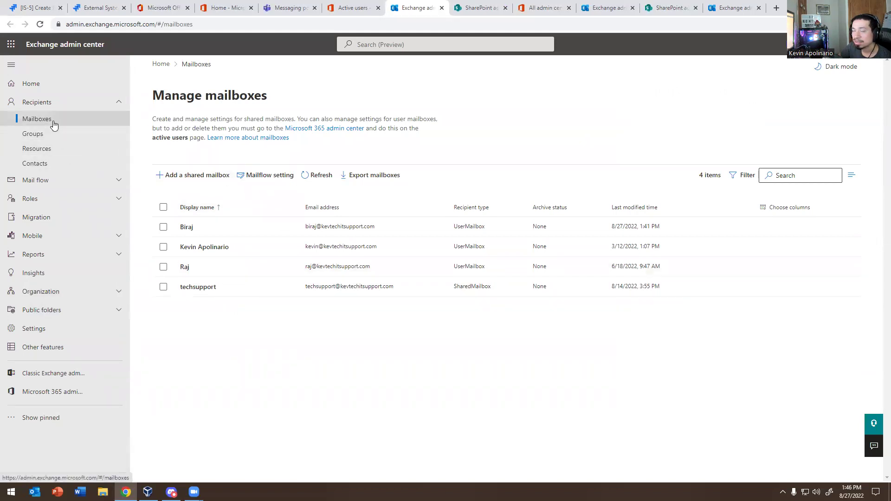
Step: Start adding a user in the Microsoft 365 admin center with first name, display name and username HR on the kevtechitsupport.com domain
left_click(36, 85)
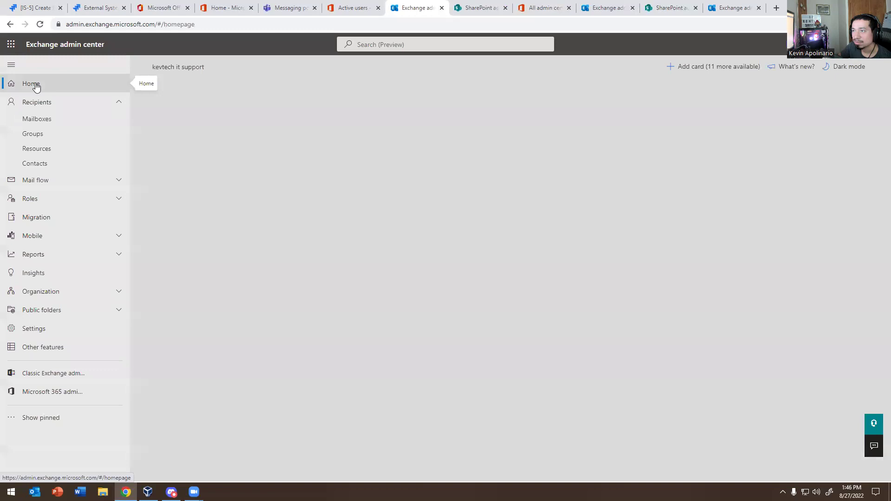
left_click(349, 13)
left_click(175, 130)
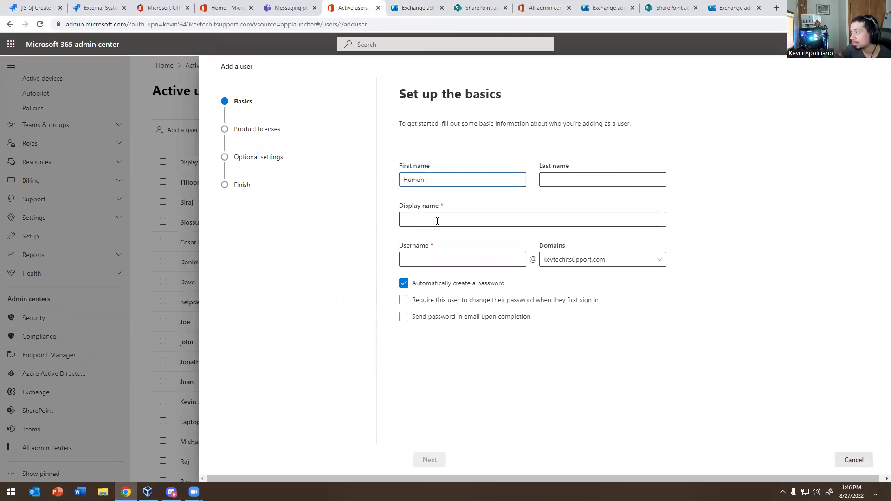
key("ctrl+a")
type("H")
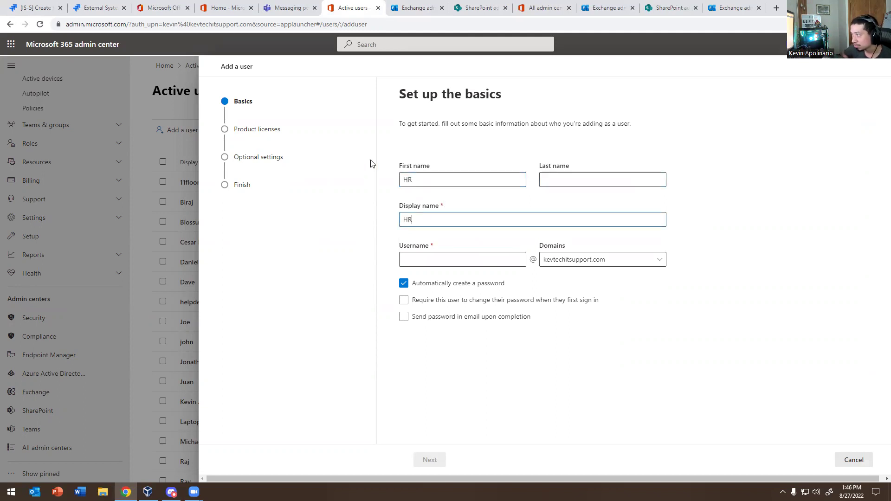
left_click(465, 261)
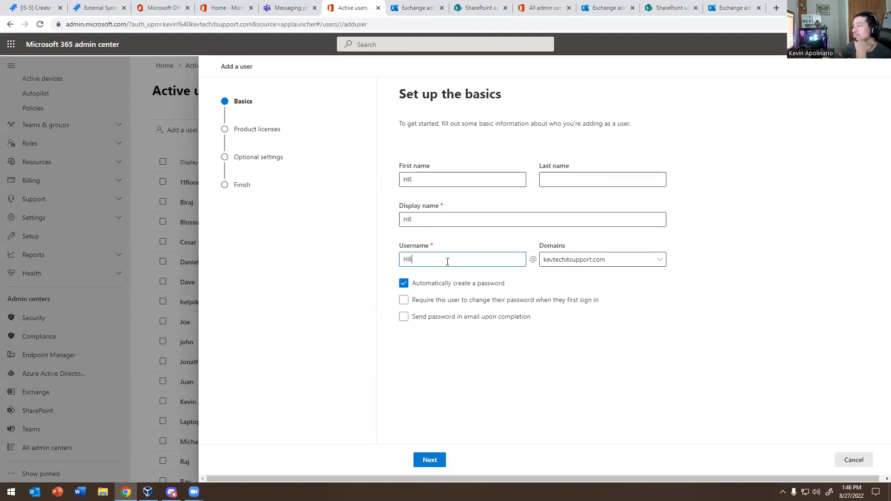
type("HR")
left_click(435, 460)
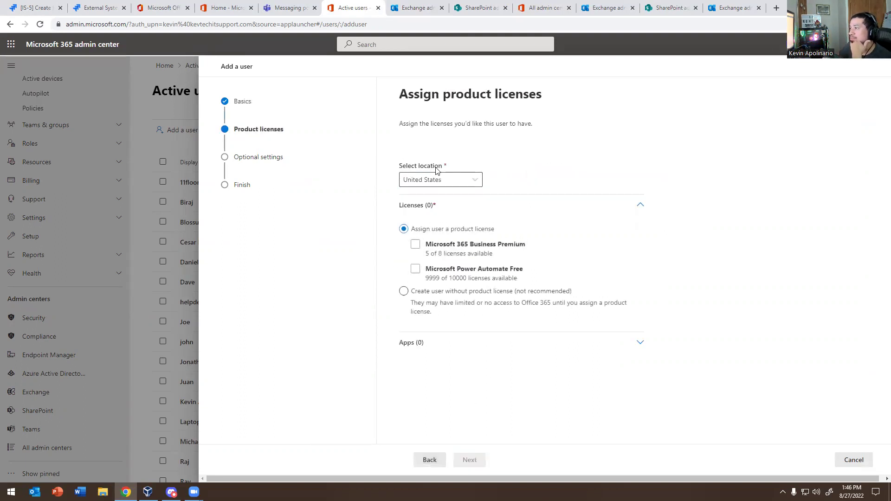
Step: Assign the HR user a Microsoft 365 Business Premium license with location United States and finish adding the user
left_click(438, 181)
left_click(438, 181)
left_click(415, 244)
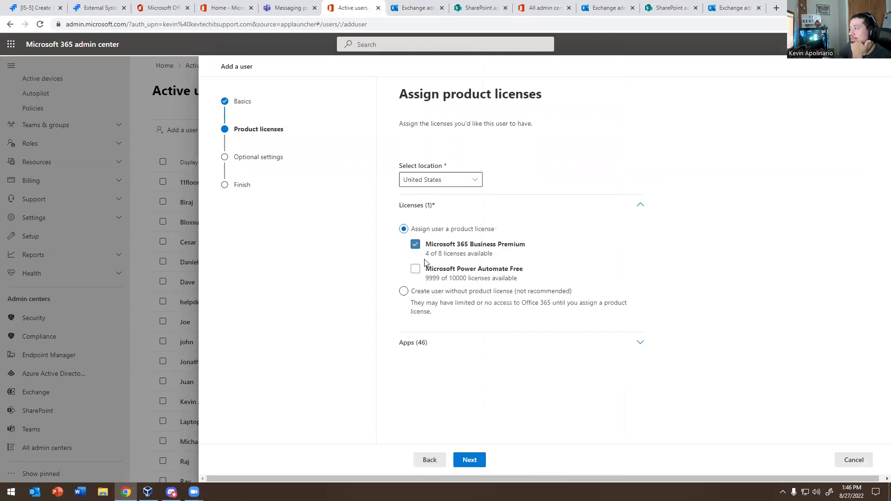
left_click(471, 459)
left_click(470, 459)
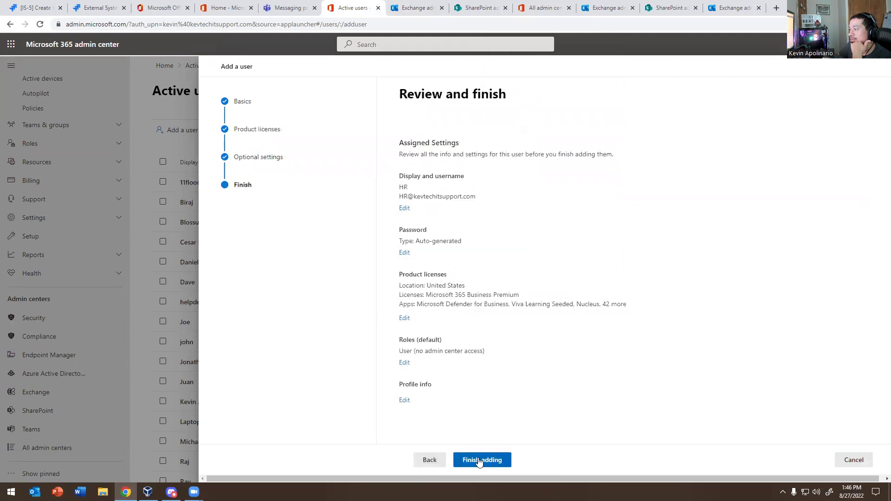
left_click(478, 459)
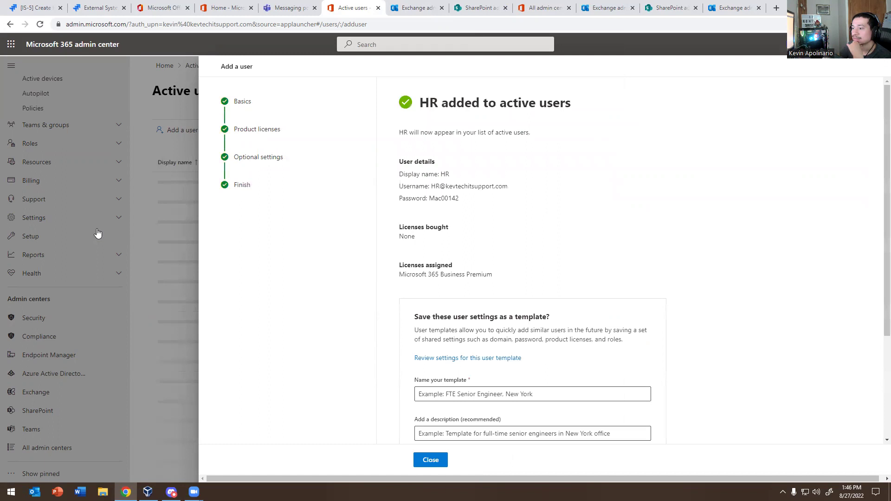
left_click(436, 460)
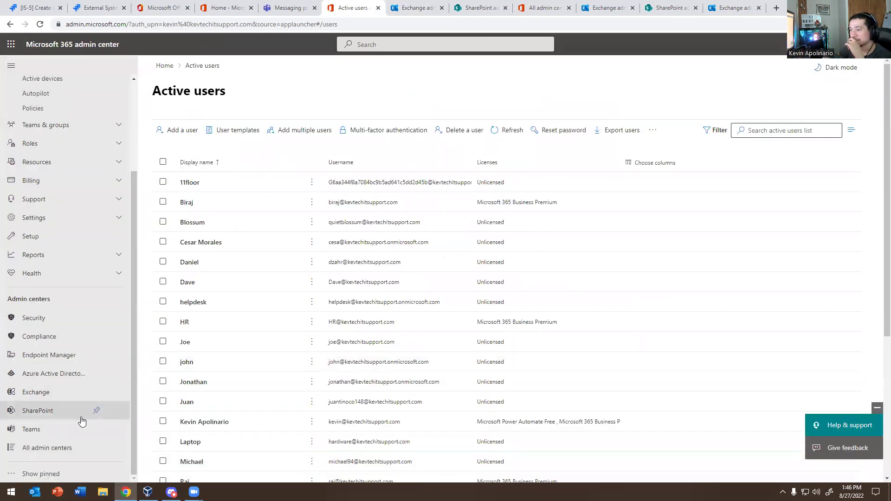
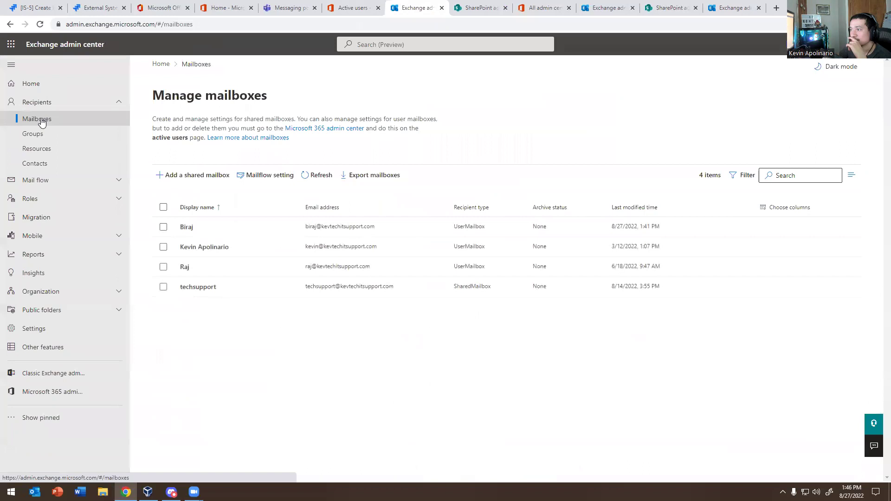
Step: Refresh and reopen the mailbox list in the Exchange admin center to check for the HR mailbox
left_click(320, 184)
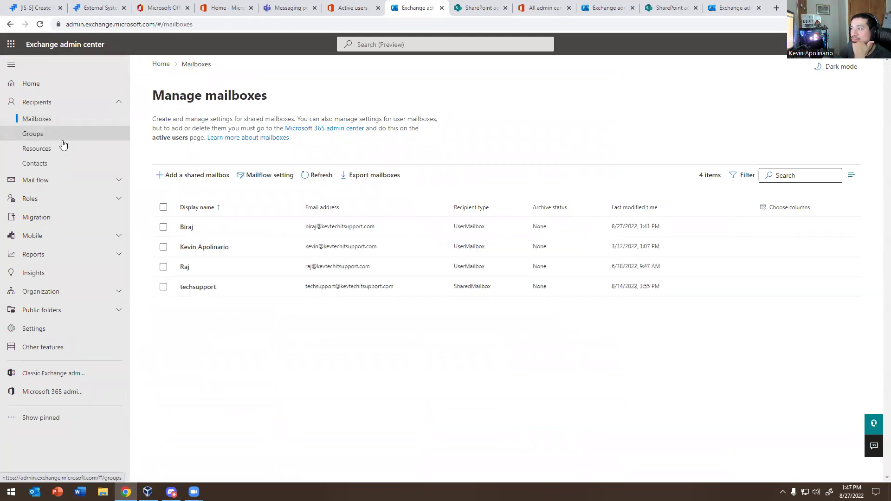
left_click(32, 83)
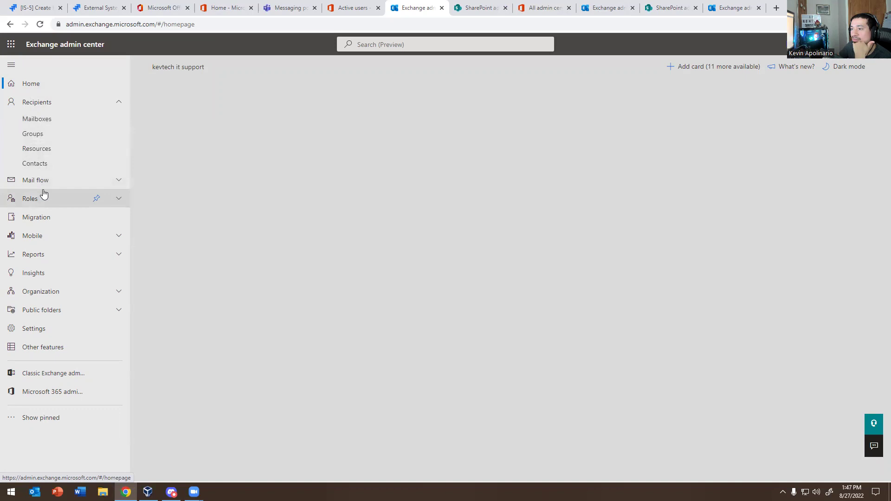
left_click(35, 120)
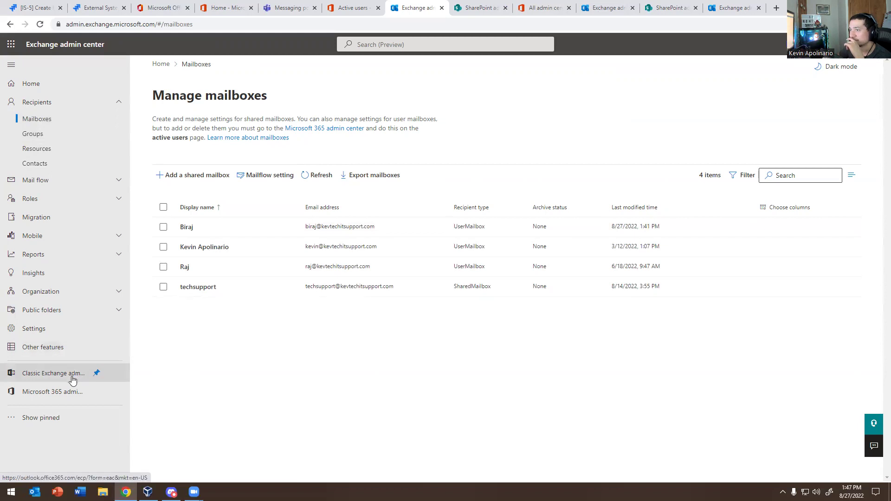
Step: Select the HR user among the active users in the Microsoft 365 admin center and examine its additional actions and admin roles
left_click(344, 8)
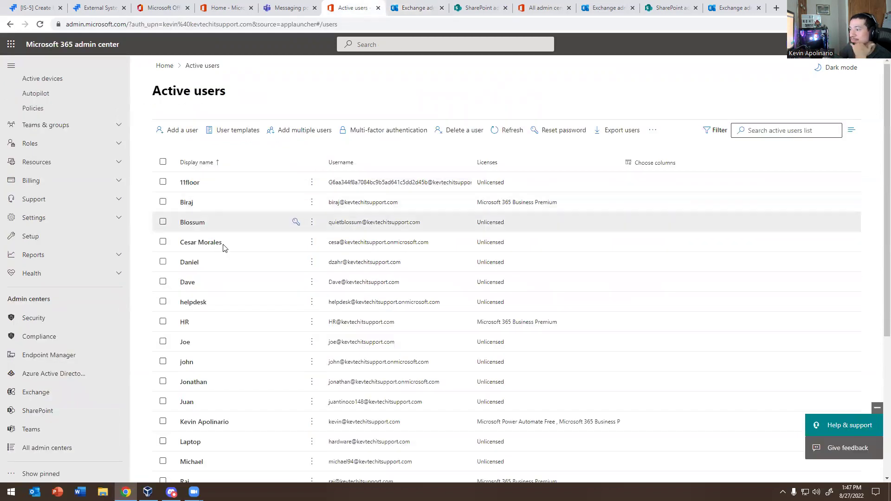
scroll(215, 266, "down", 4)
scroll(192, 301, "up", 1)
left_click(163, 229)
scroll(351, 232, "up", 3)
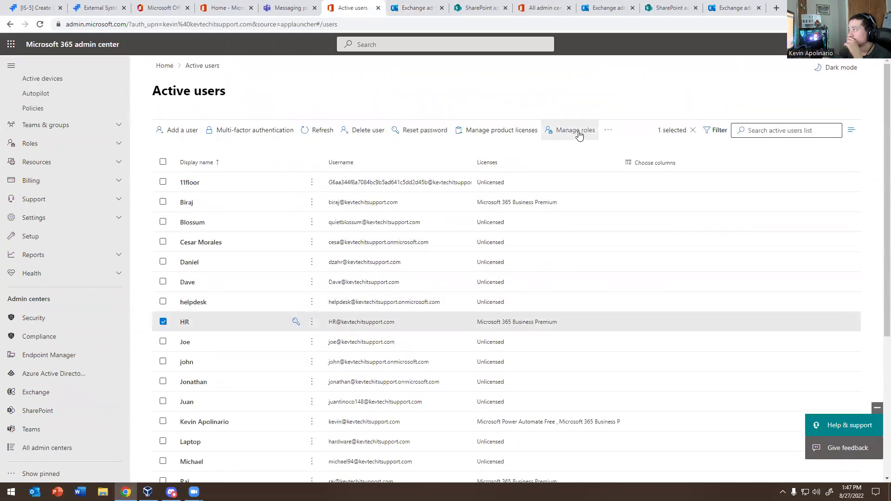
left_click(603, 132)
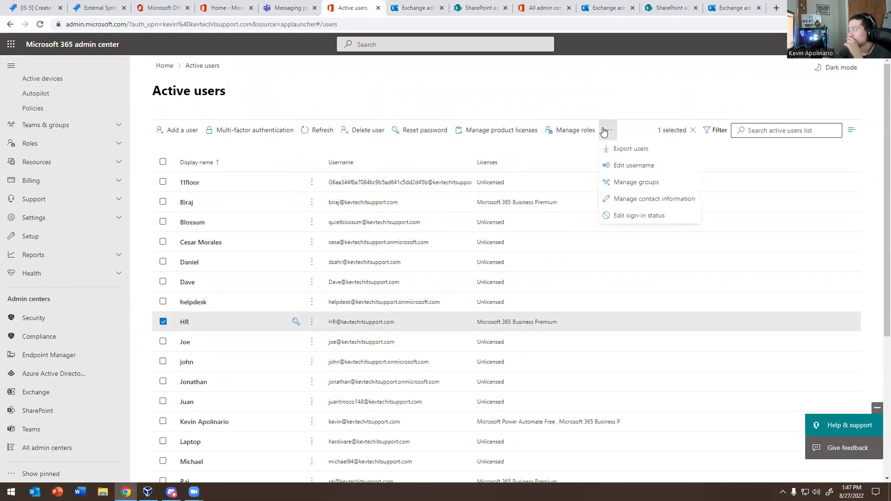
left_click(585, 132)
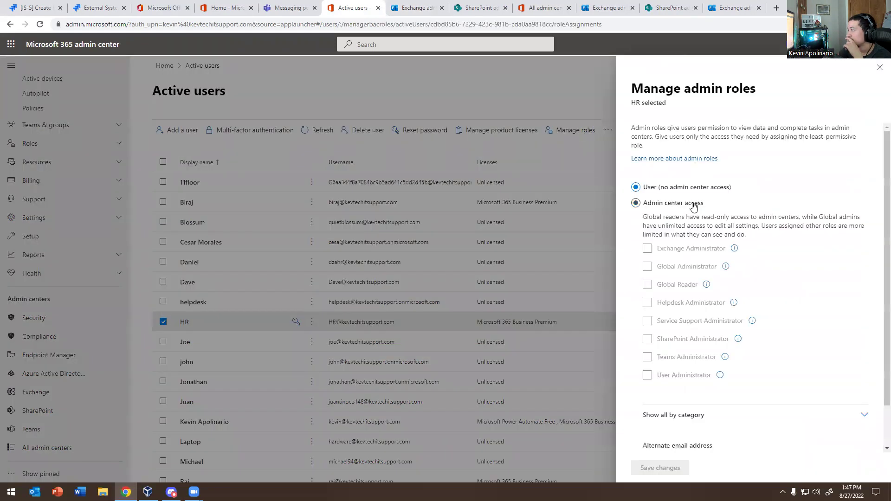
scroll(743, 223, "down", 1)
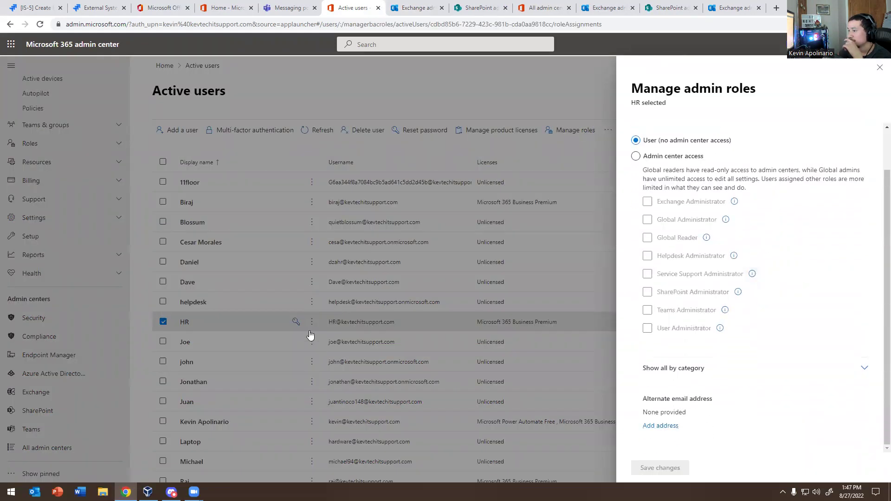
left_click(879, 68)
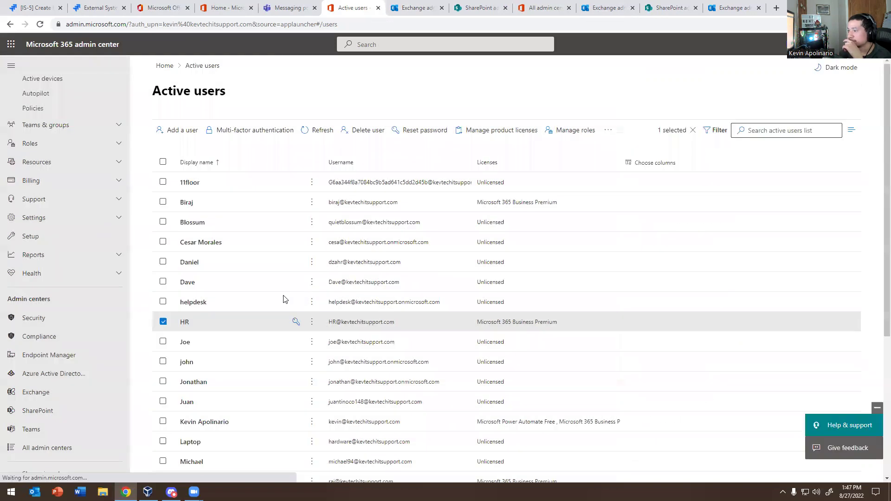
Step: Examine the HR user's account, licenses, mail and OneDrive details, then close them
left_click(185, 322)
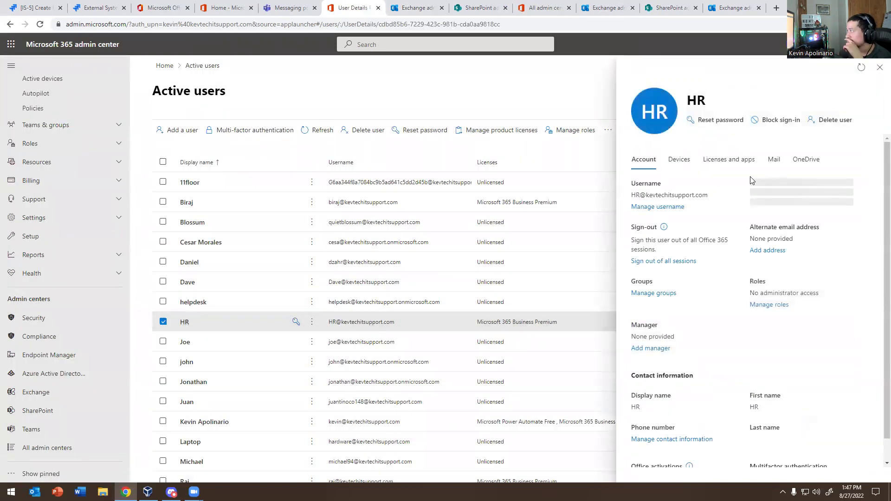
scroll(714, 228, "down", 1)
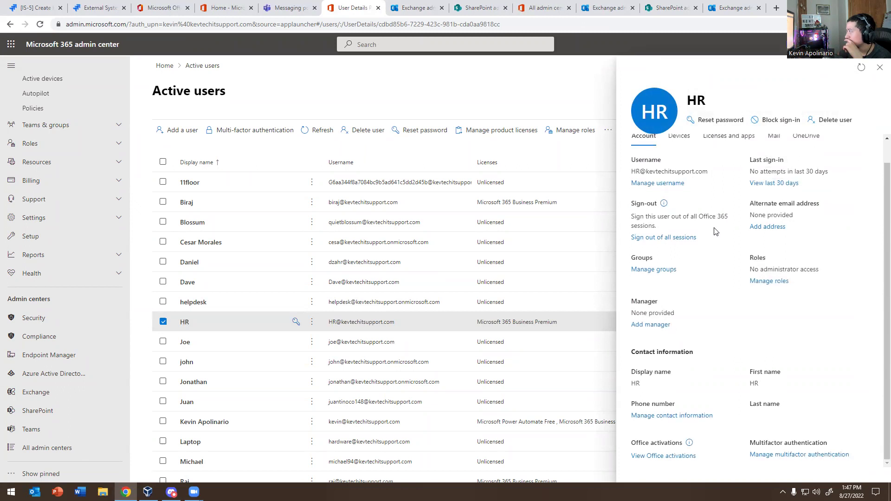
scroll(714, 231, "up", 1)
left_click(719, 164)
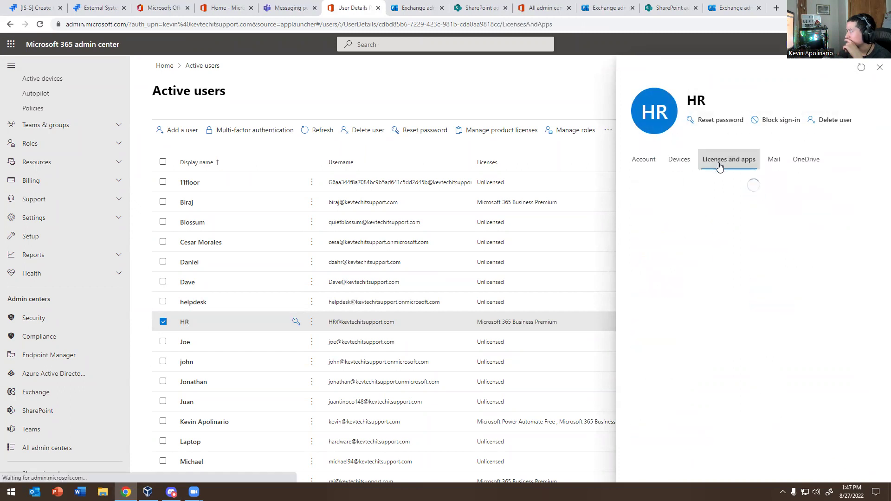
left_click(773, 160)
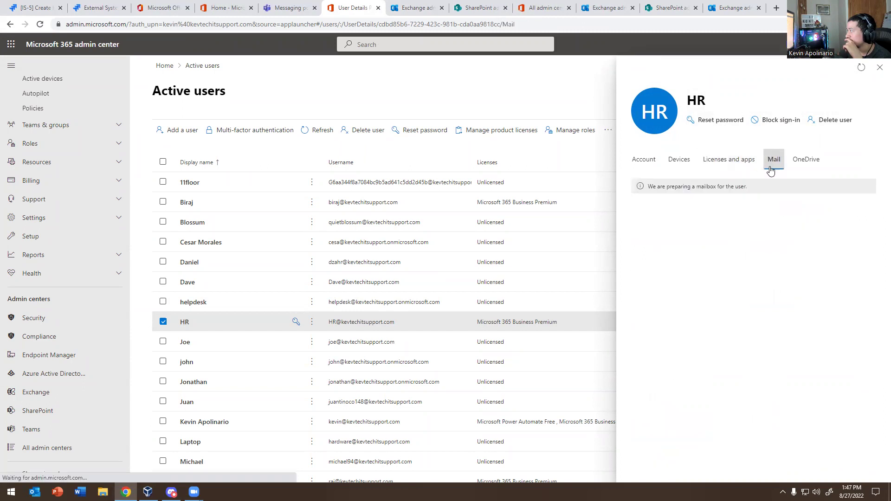
left_click(803, 161)
left_click(640, 161)
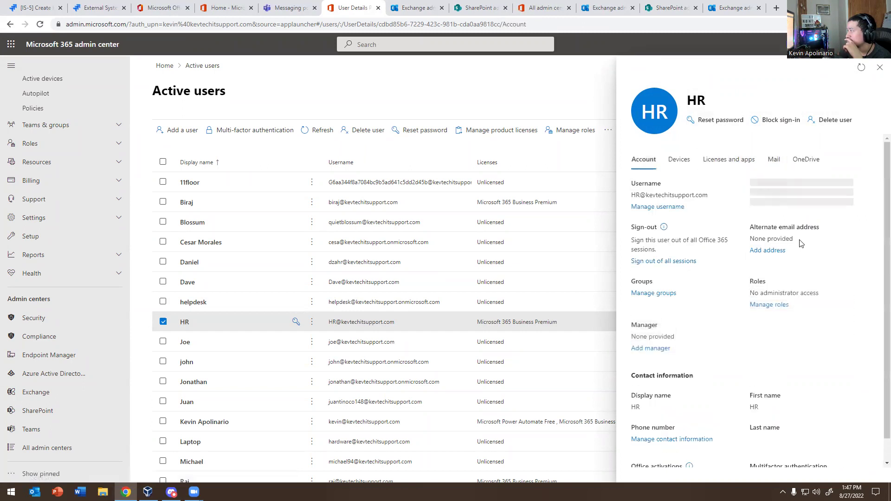
scroll(705, 231, "down", 1)
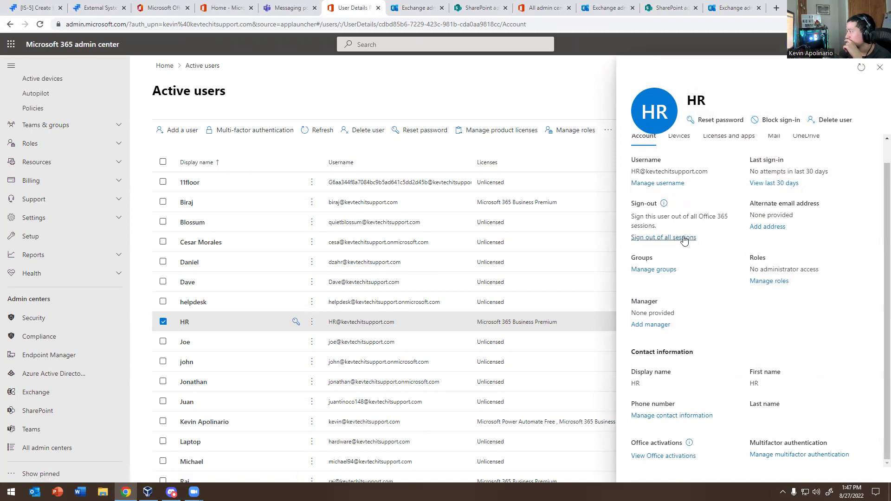
scroll(685, 241, "up", 1)
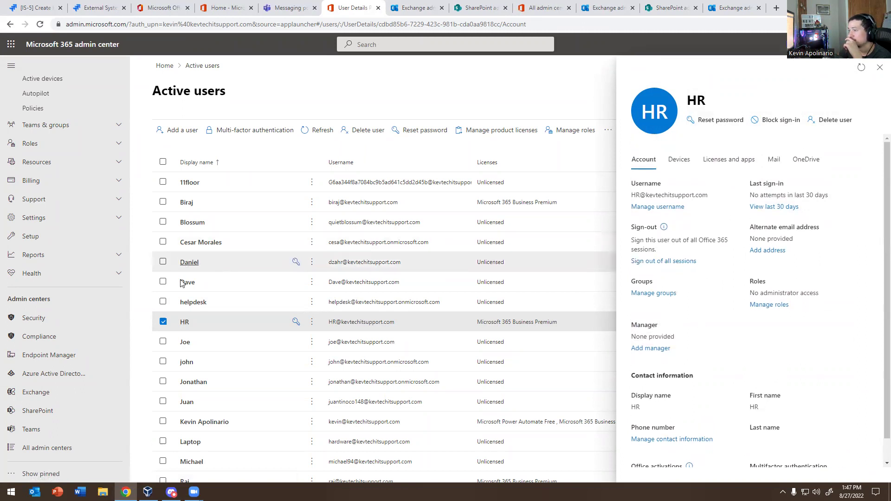
key("Escape")
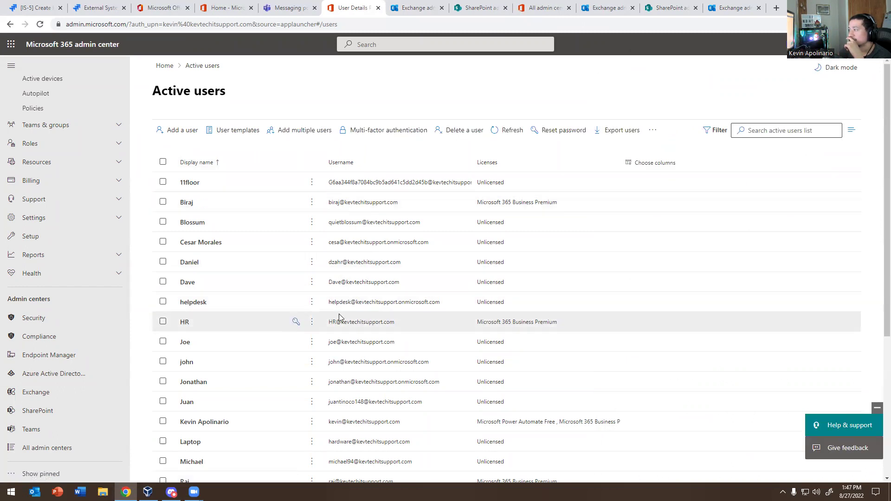
Step: Reload the mailbox list in the Exchange admin center and convert the HR user mailbox to a shared mailbox
left_click(408, 8)
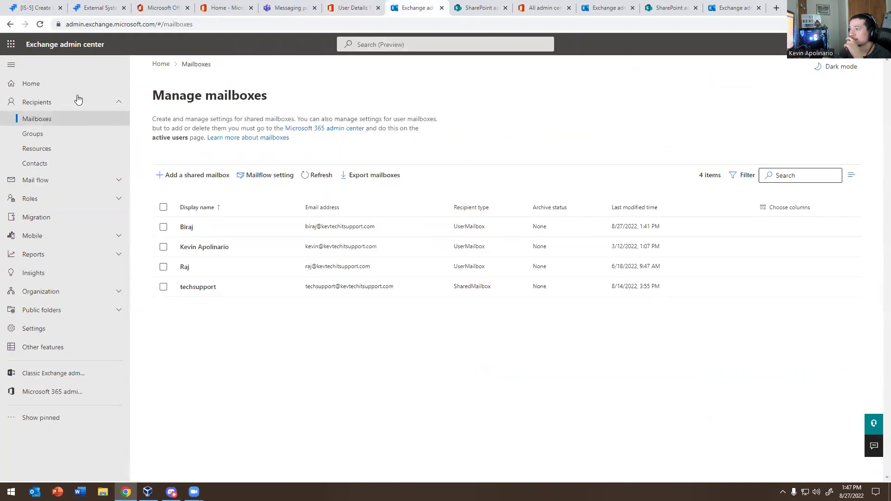
left_click(39, 26)
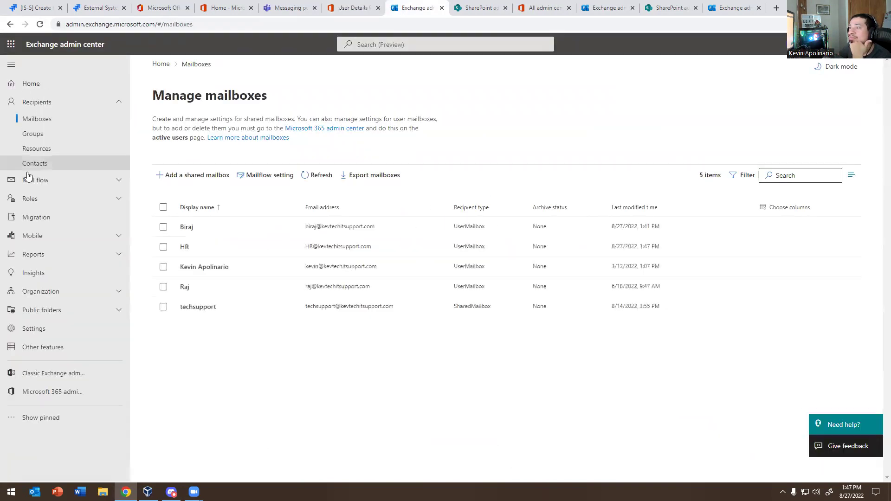
left_click(163, 247)
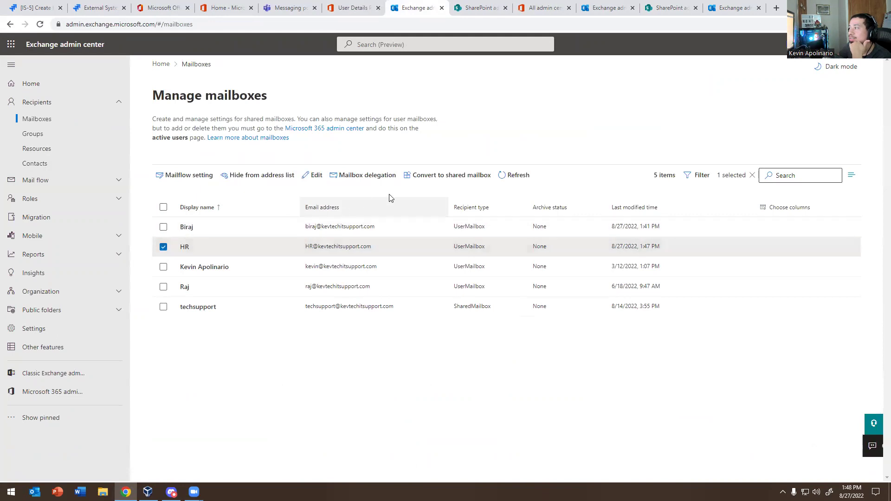
left_click(436, 178)
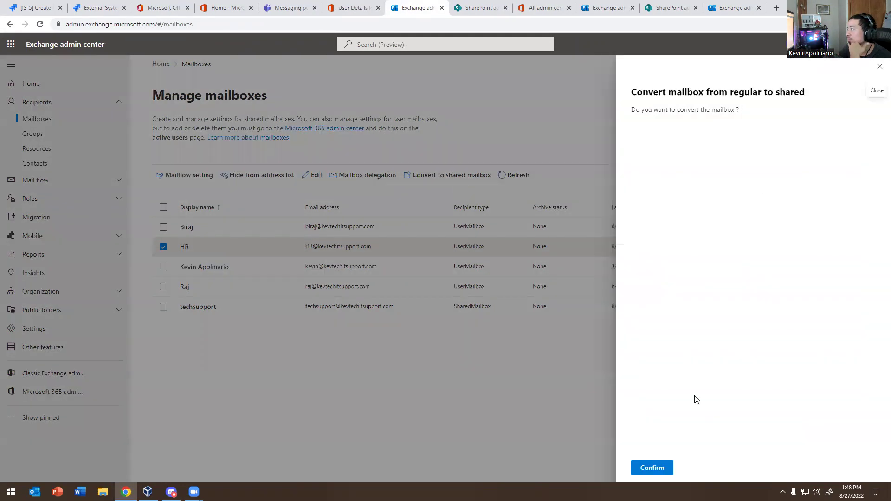
left_click(655, 466)
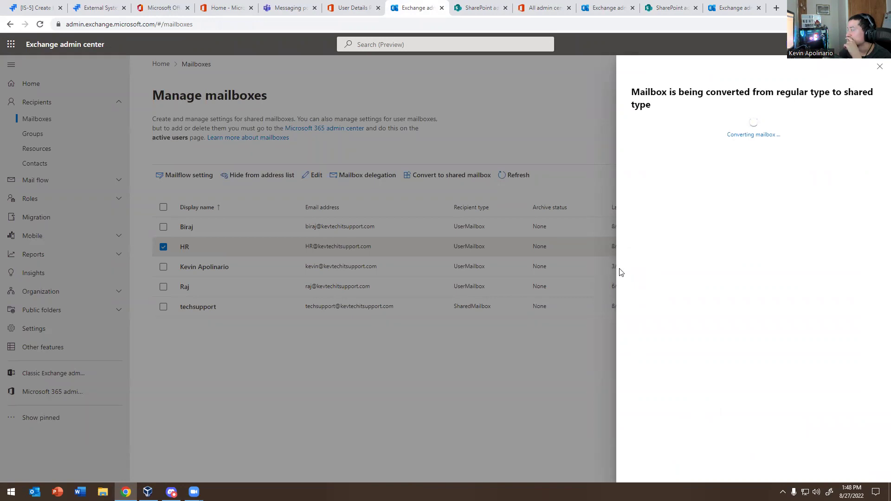
left_click(878, 69)
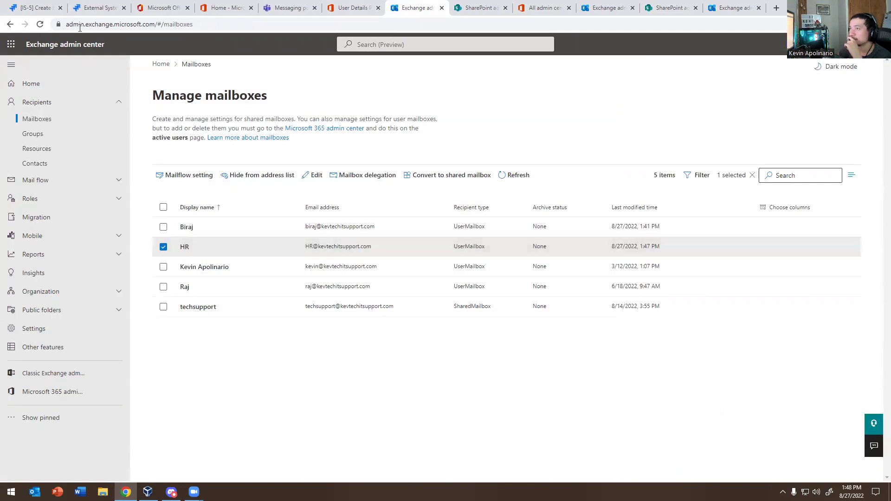
Step: Convert the HR mailbox from regular to shared again after reloading the mailbox list, and reload the list once more
left_click(40, 25)
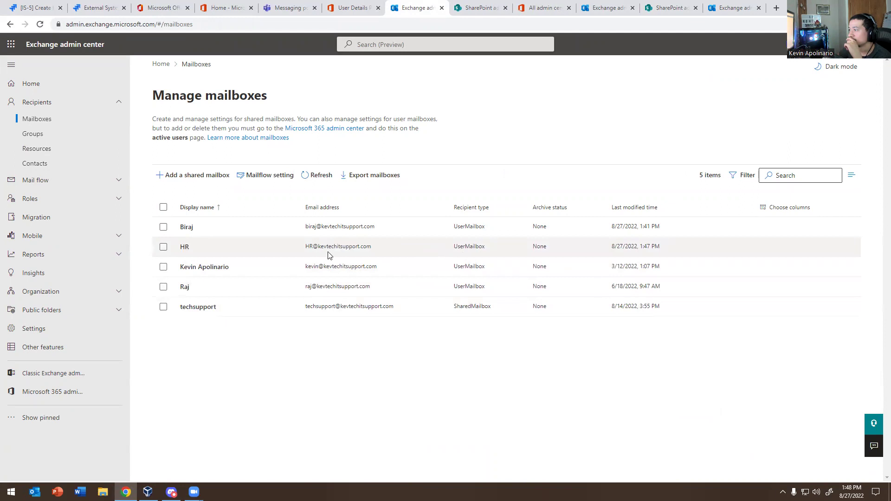
left_click(163, 248)
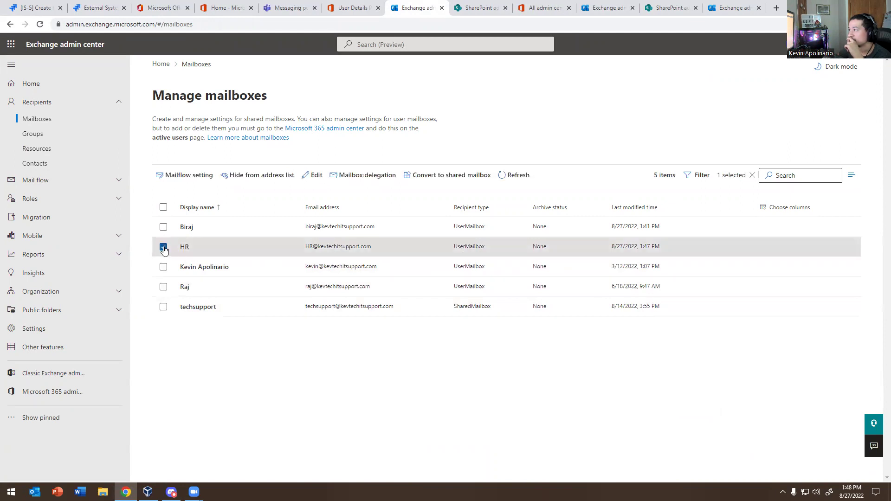
left_click(437, 181)
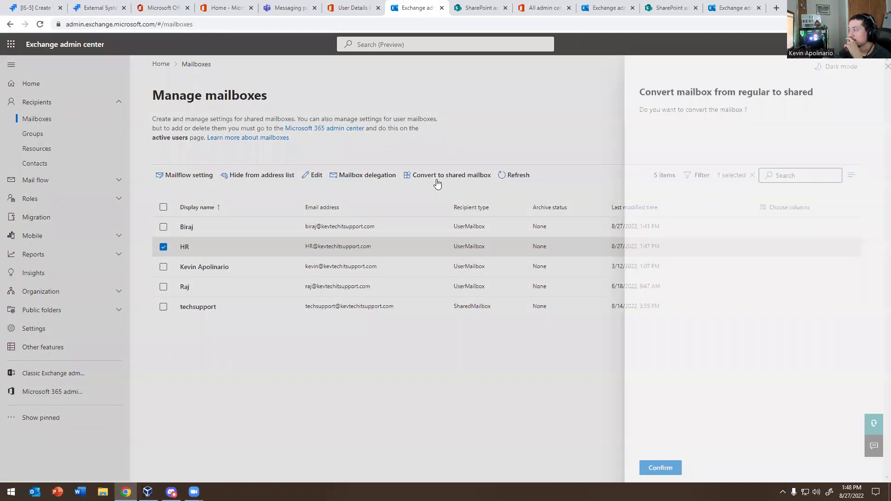
left_click(652, 469)
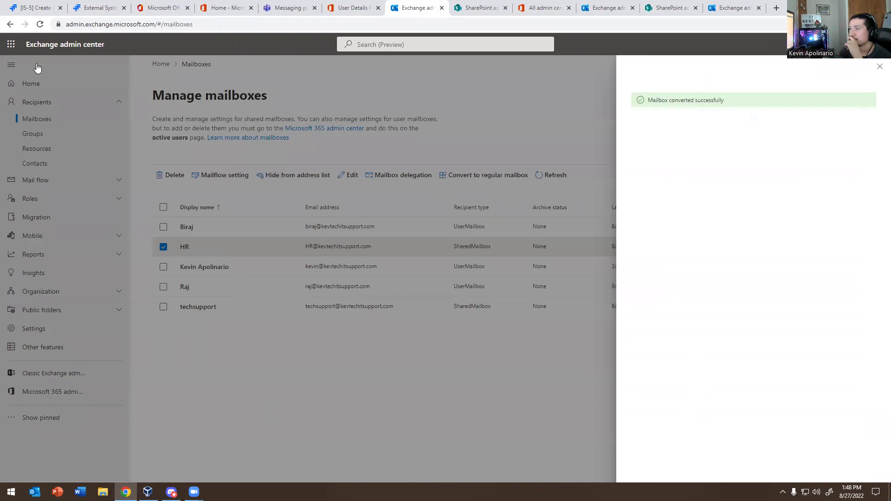
left_click(40, 25)
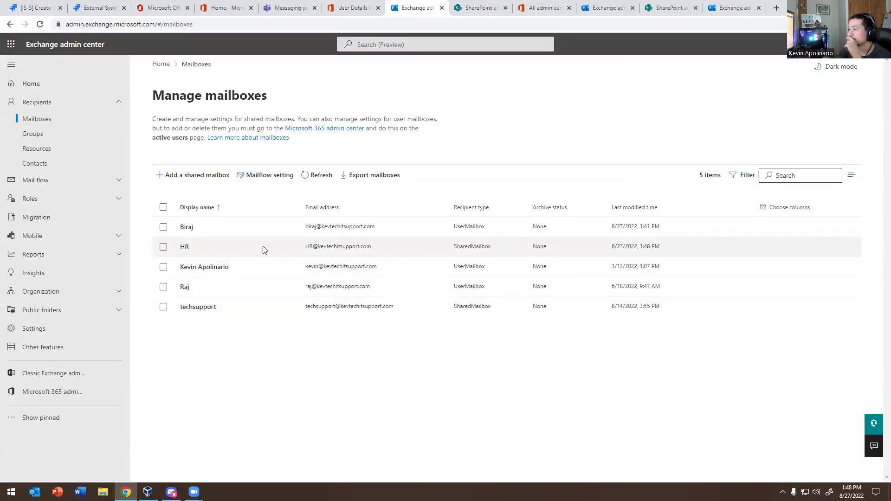
Step: Switch to Jira and change the status of the Create HR Mailbox ticket IS-5 to In progress without a comment
left_click(95, 8)
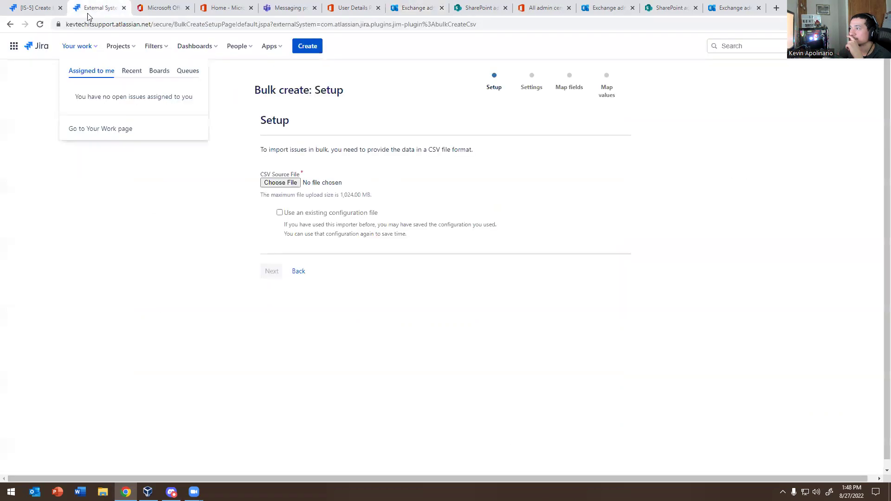
left_click(7, 6)
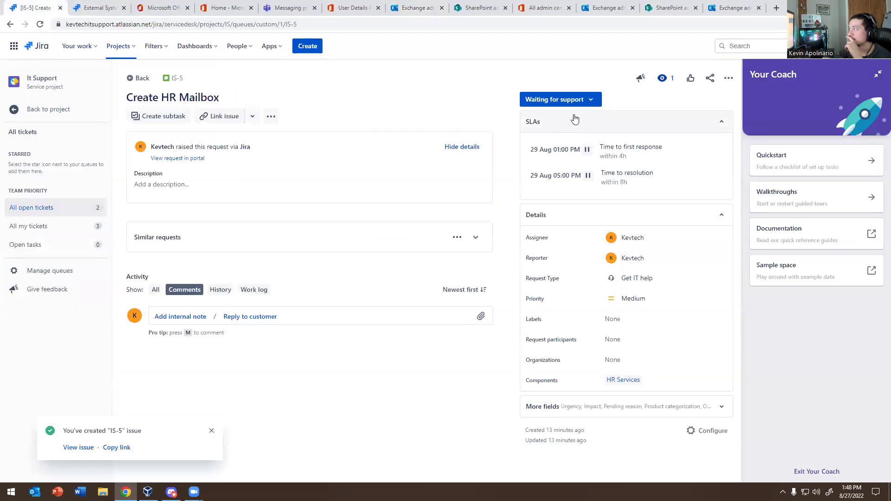
left_click(589, 104)
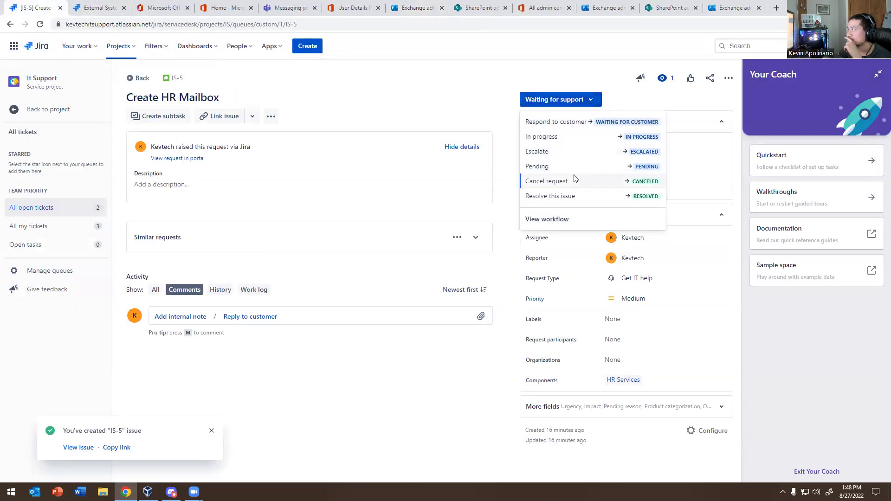
left_click(577, 139)
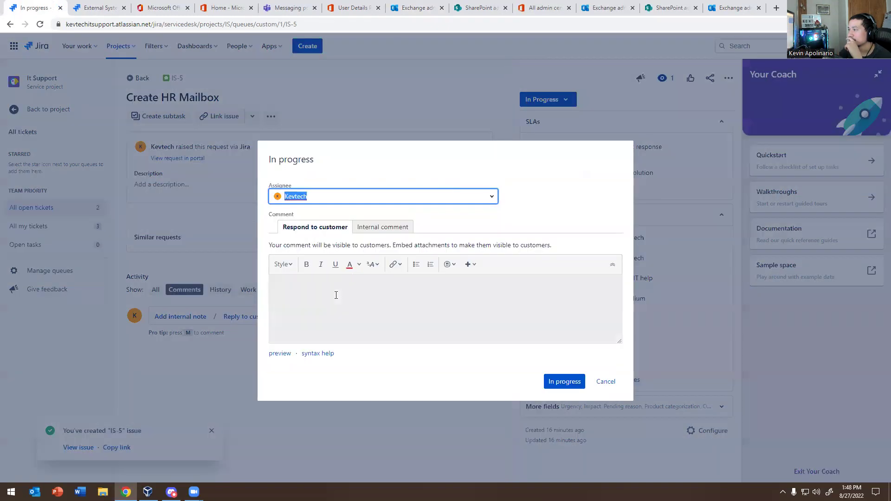
left_click(336, 295)
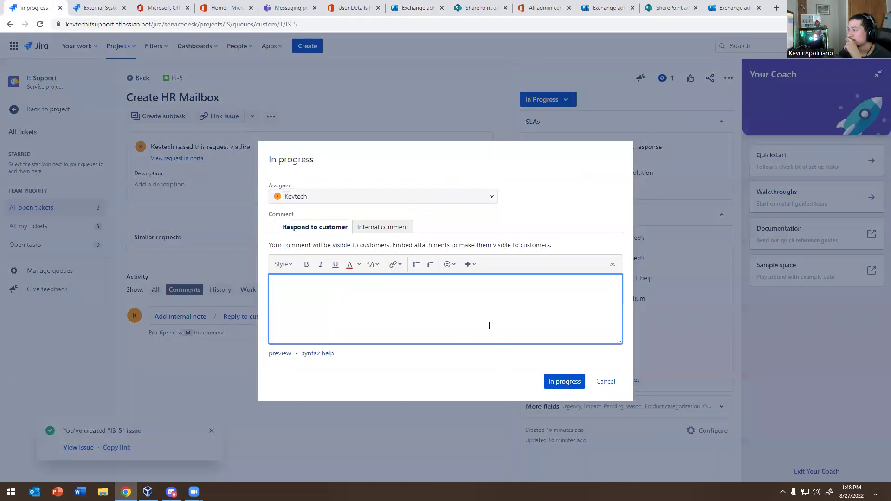
left_click(552, 385)
Step: Resolve ticket IS-5 with resolution Done and the customer comment "share mailbox created.", and return to all open tickets
left_click(570, 98)
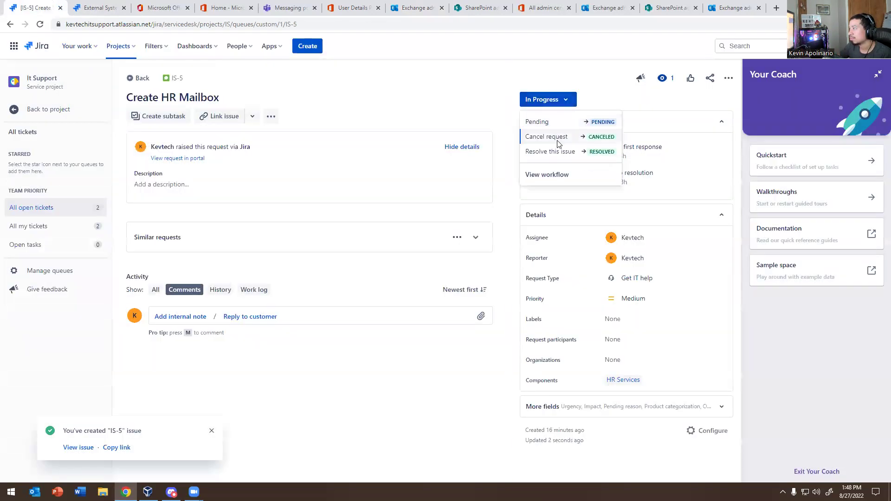
left_click(554, 152)
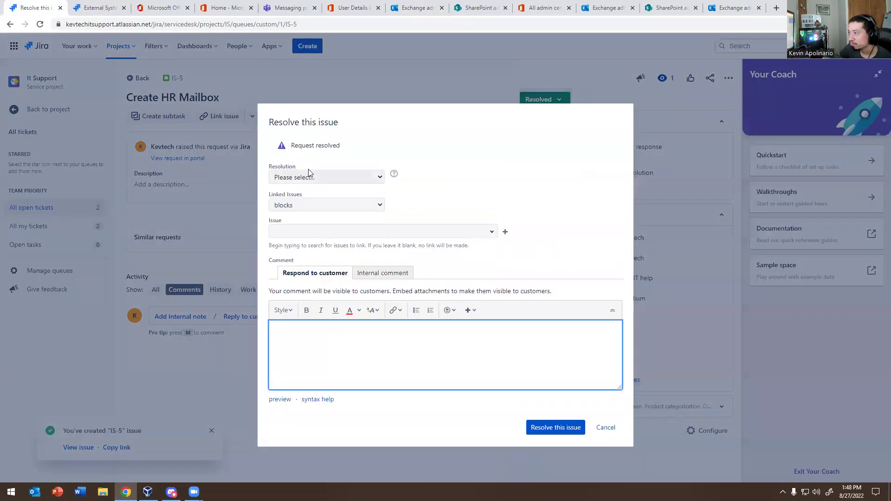
left_click(308, 177)
left_click(296, 193)
left_click(314, 342)
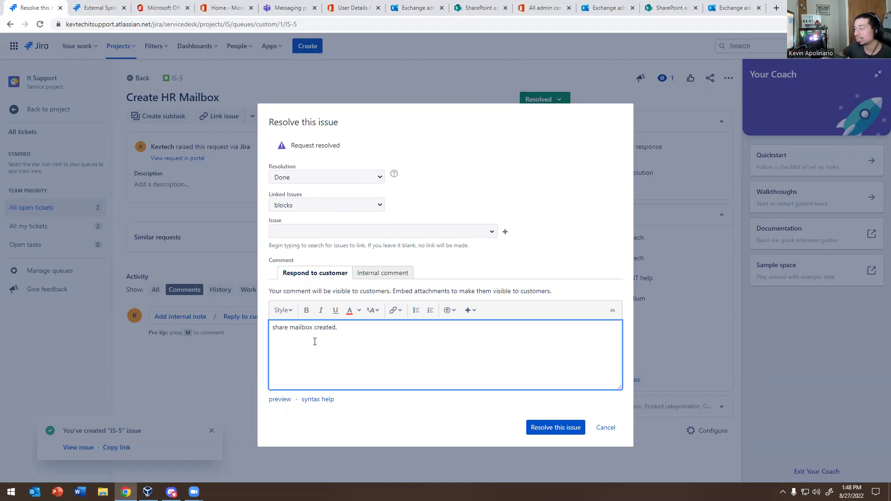
left_click(534, 428)
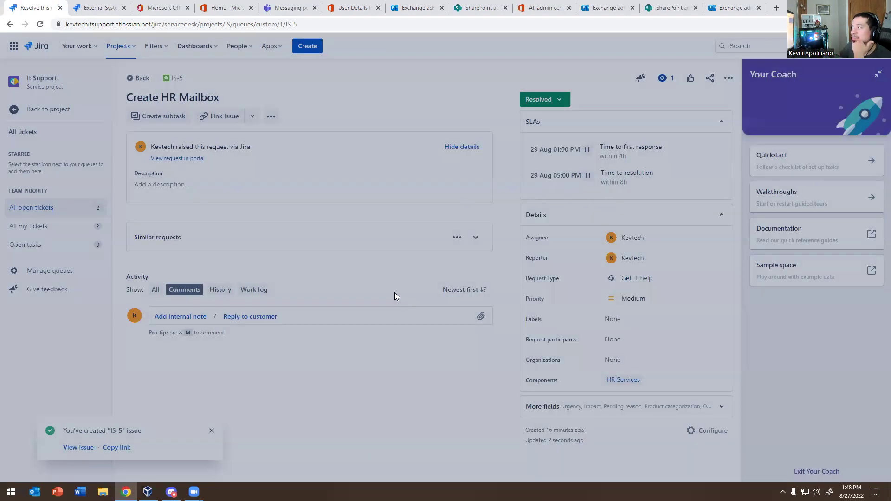
left_click(59, 207)
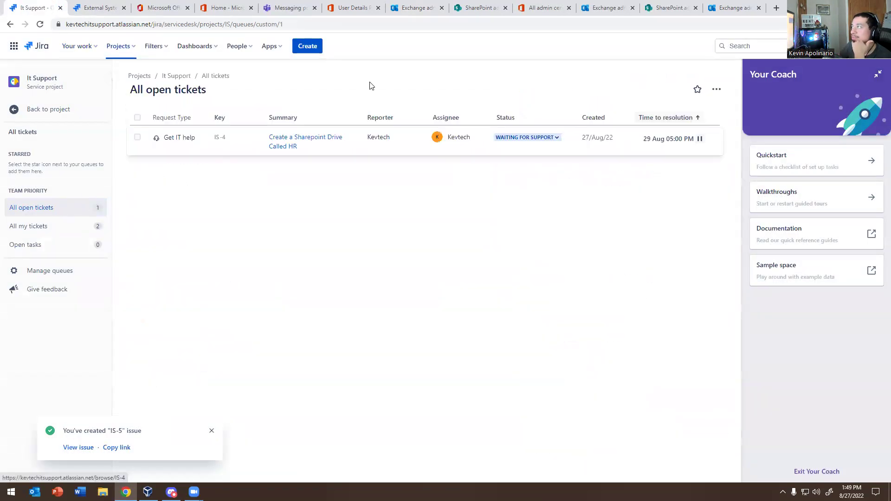
Step: Open the HR shared mailbox in the Exchange admin center and examine its general, organization, delegation, mailbox and other settings
left_click(344, 11)
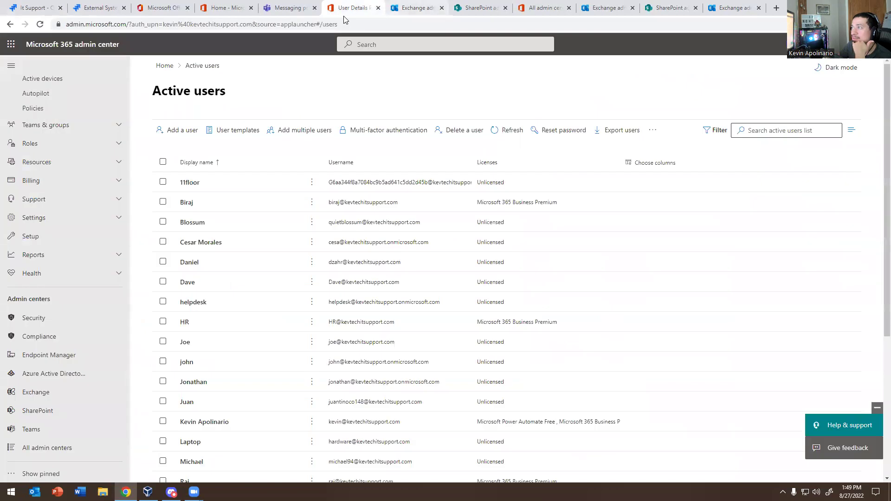
left_click(415, 8)
left_click(183, 247)
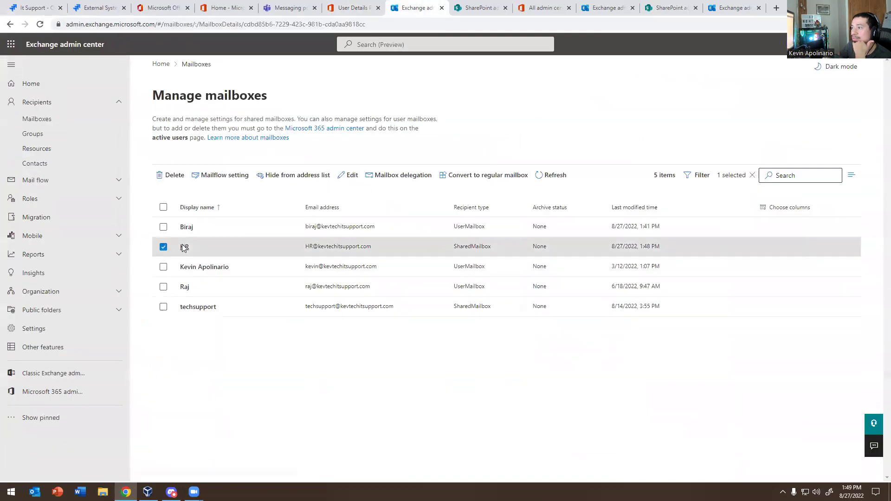
left_click(684, 152)
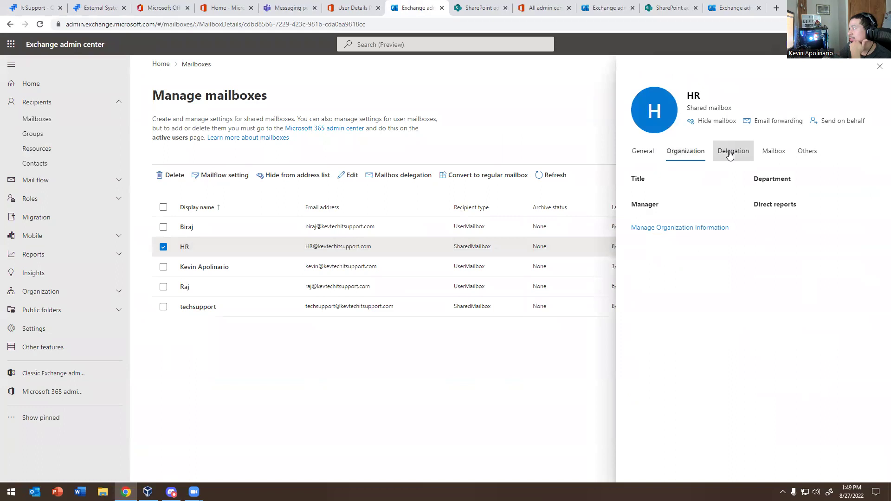
left_click(733, 151)
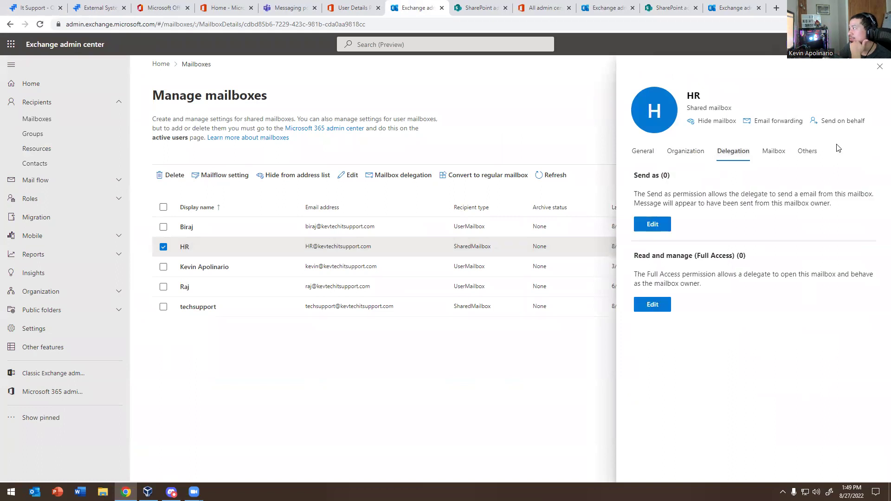
left_click(773, 151)
left_click(798, 152)
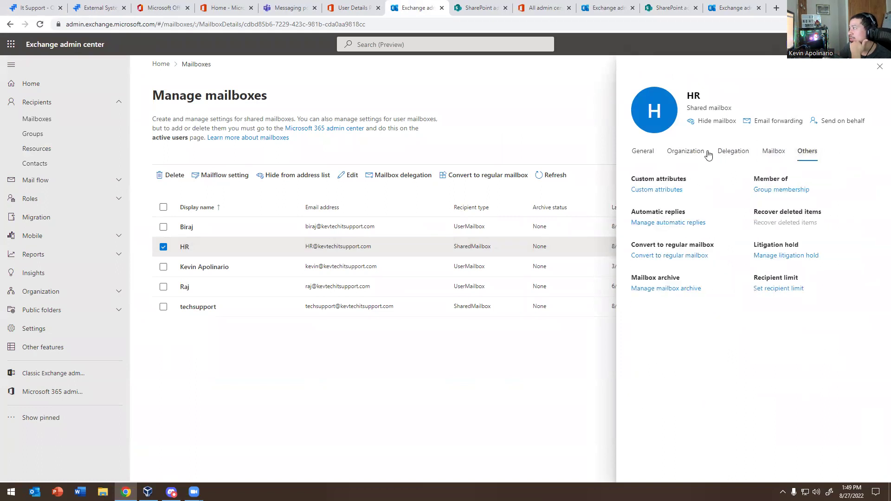
left_click(644, 151)
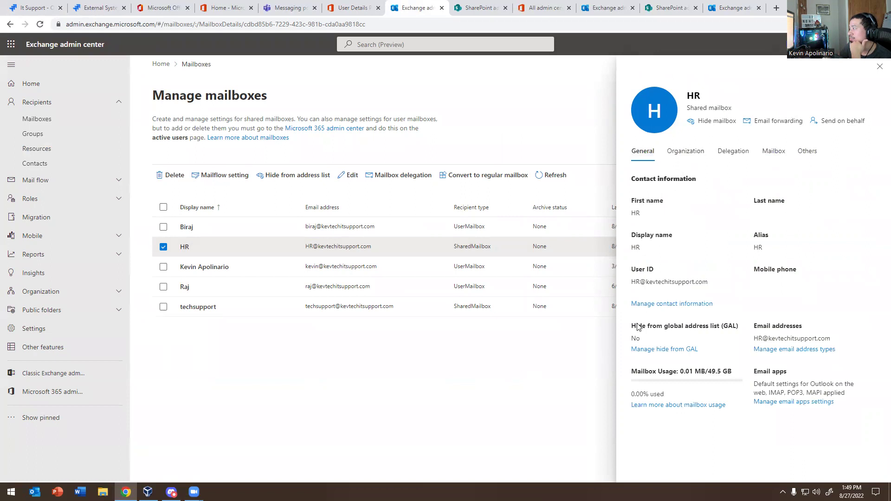
left_click(685, 152)
Step: Grant the administrator's own account read and manage (Full Access) delegation on the HR shared mailbox, and close its details
left_click(732, 151)
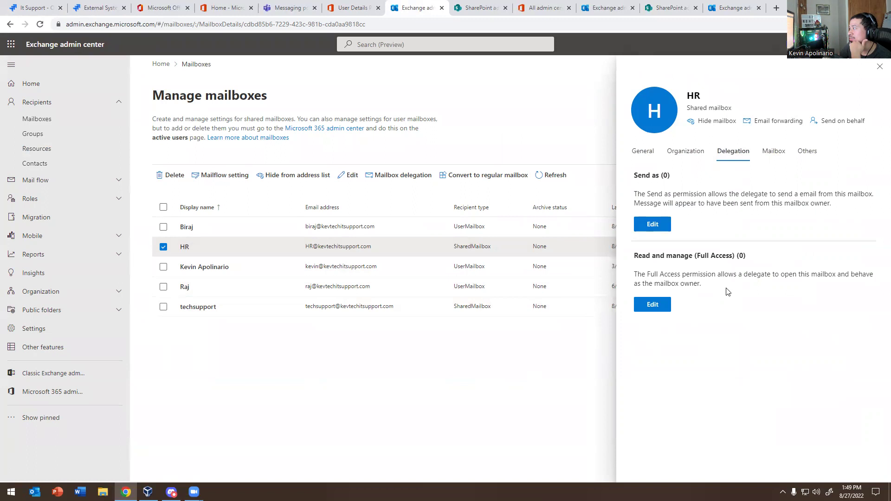
left_click(654, 304)
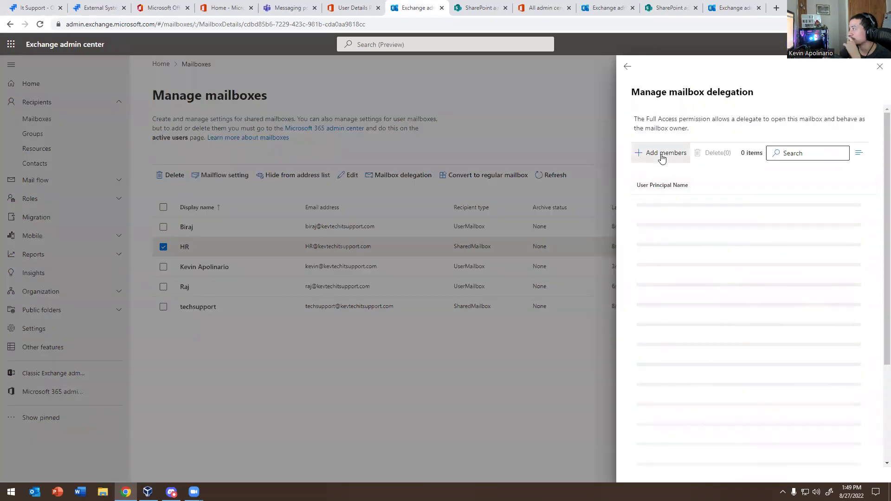
left_click(662, 154)
left_click(642, 235)
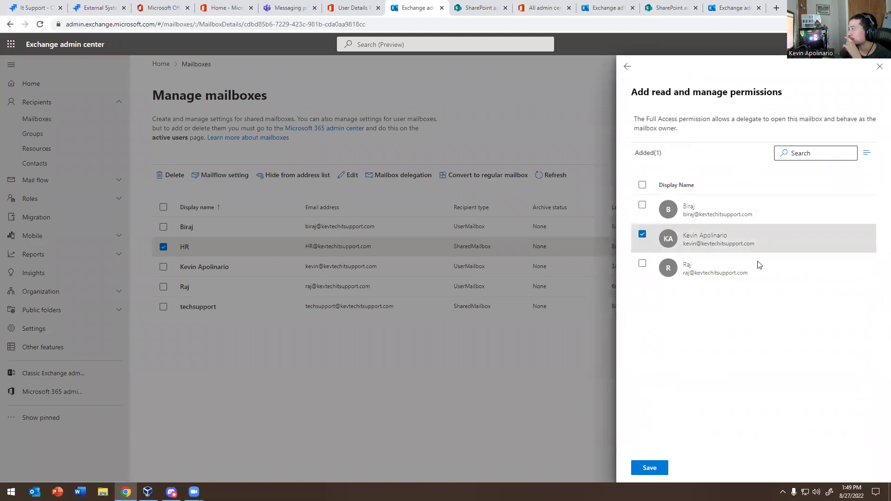
left_click(650, 467)
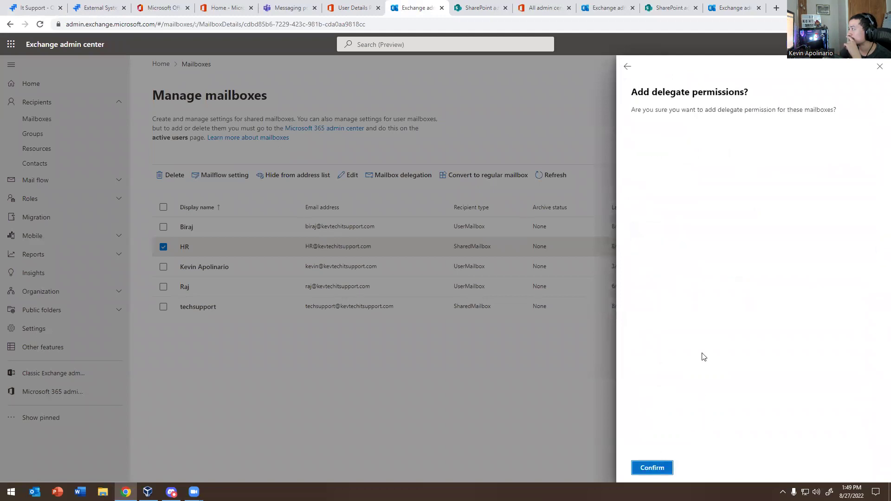
left_click(643, 471)
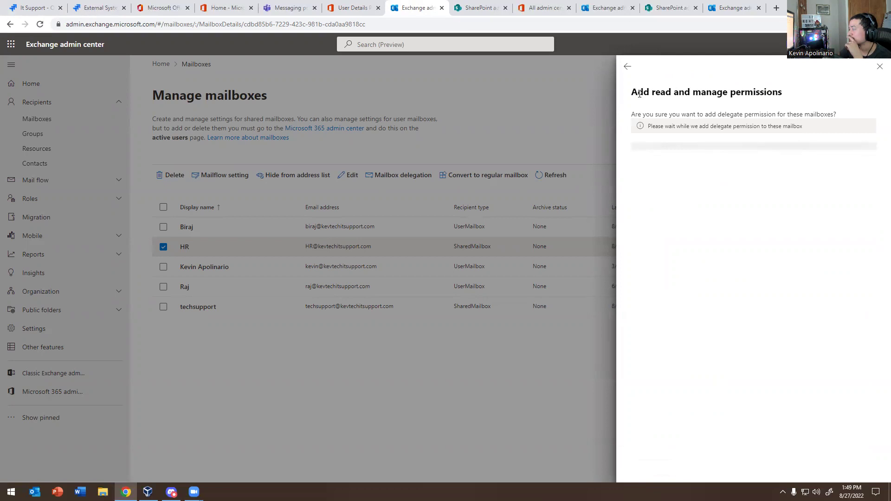
left_click(626, 68)
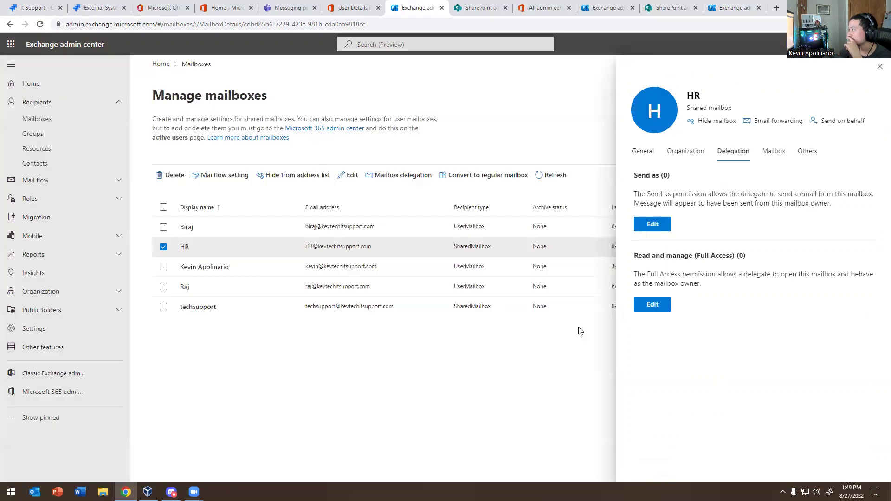
left_click(879, 67)
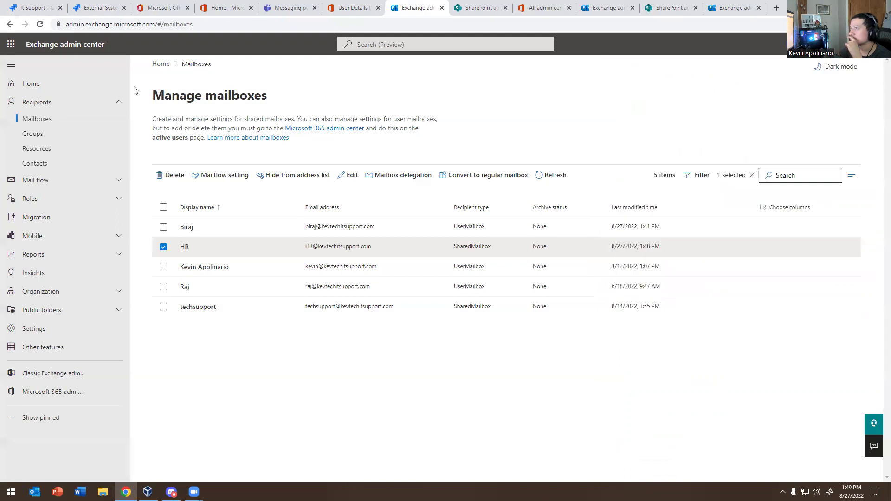
Step: Switch to Jira and open the remaining ticket IS-4, Create a Sharepoint Drive Called HR
left_click(89, 8)
left_click(44, 7)
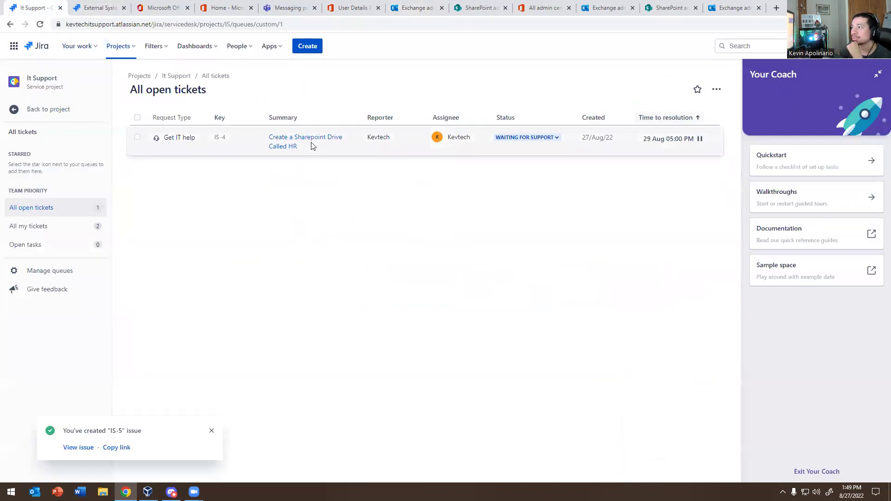
left_click(282, 146)
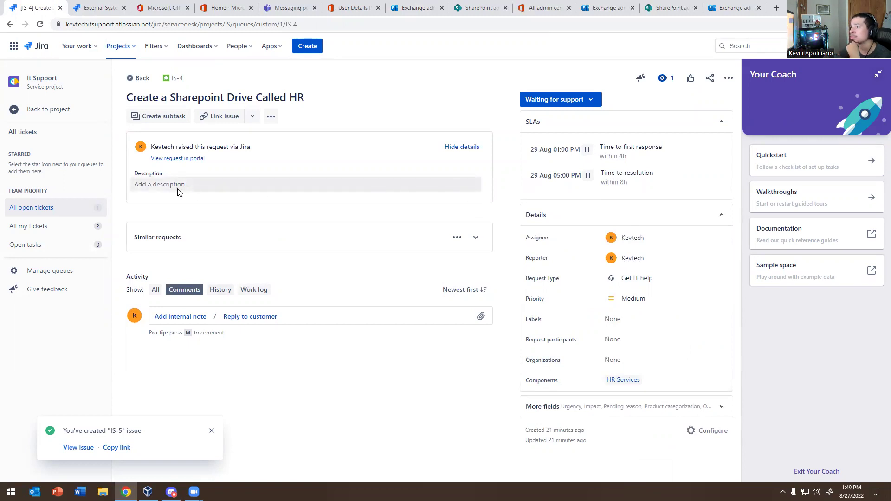
Step: Launch the Microsoft 365 admin center from Office and show the active sites in the SharePoint admin center
left_click(170, 7)
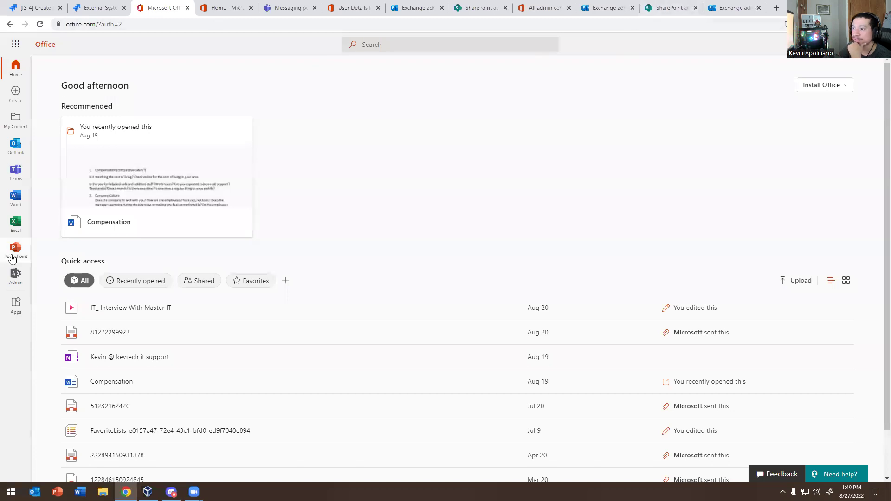
left_click(15, 275)
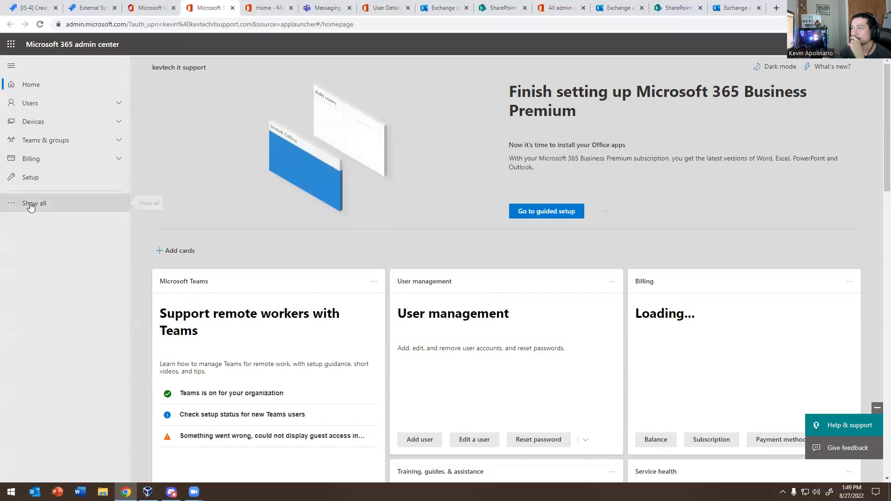
left_click(31, 205)
scroll(52, 296, "down", 1)
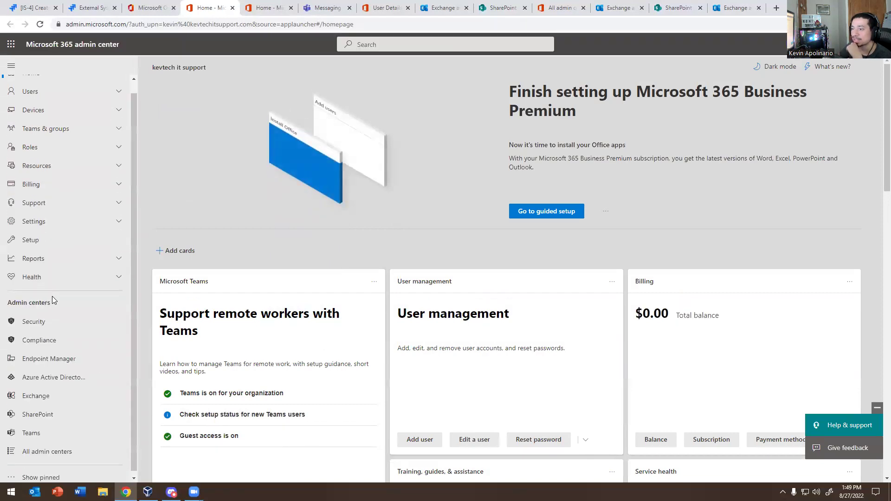
left_click(35, 412)
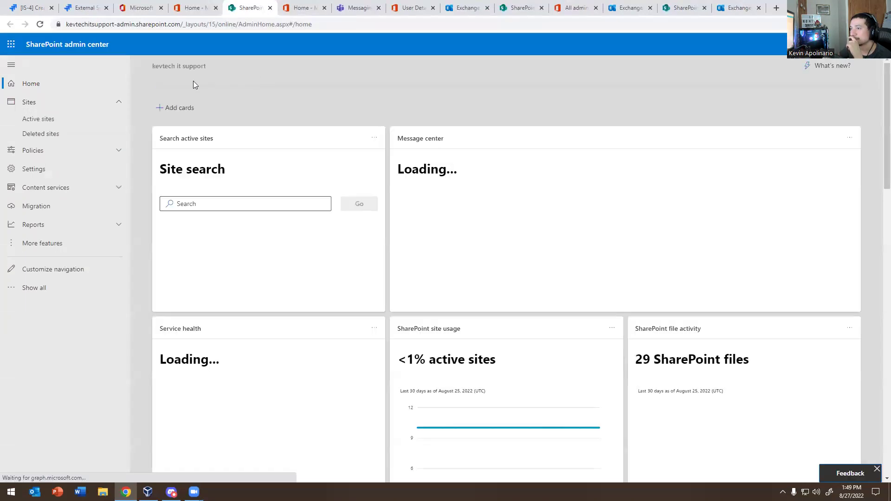
left_click(52, 120)
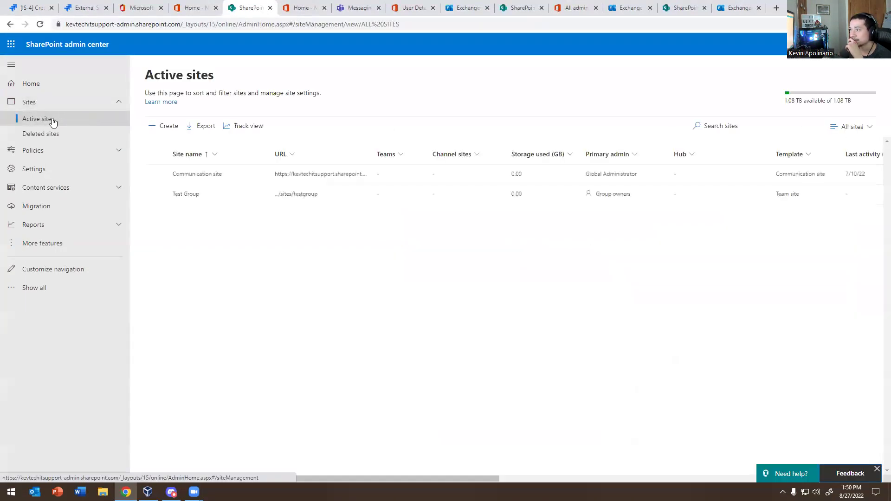
Step: Create a team site named HR with the administrator's own account as group owner and no additional members
left_click(164, 126)
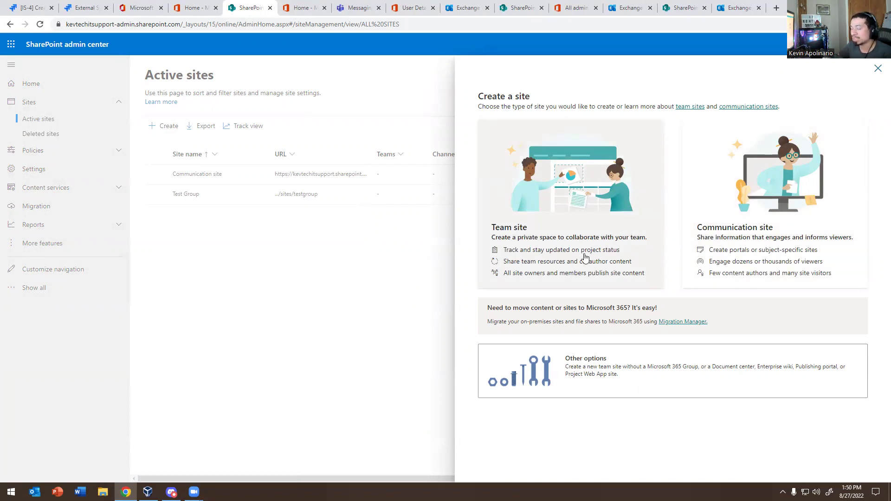
left_click(544, 270)
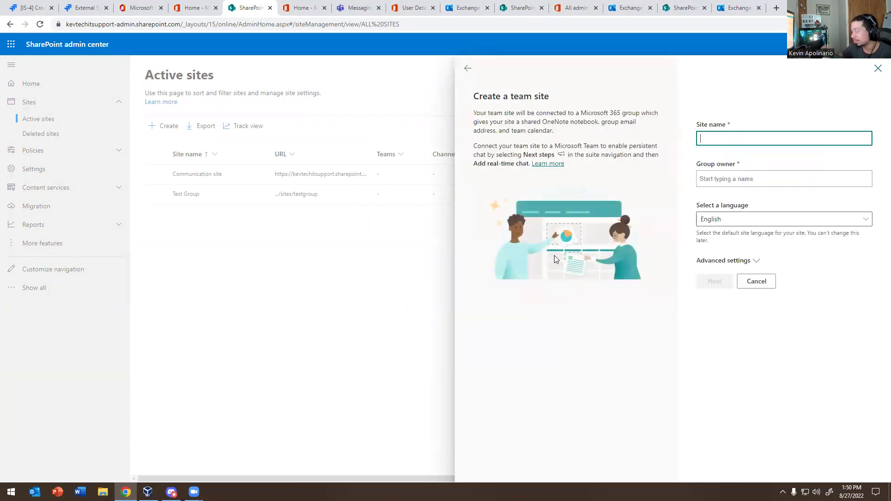
type("HR")
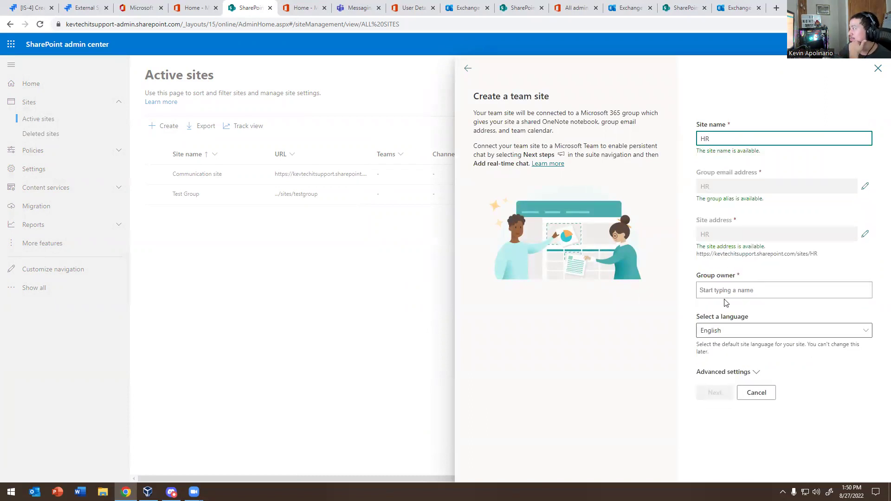
left_click_drag(760, 253, 817, 253)
left_click_drag(722, 198, 764, 199)
left_click(770, 205)
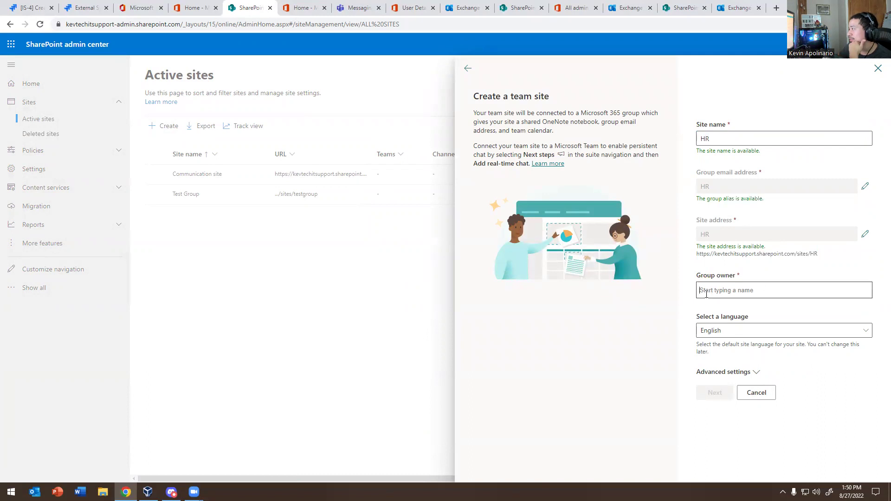
type("kevin")
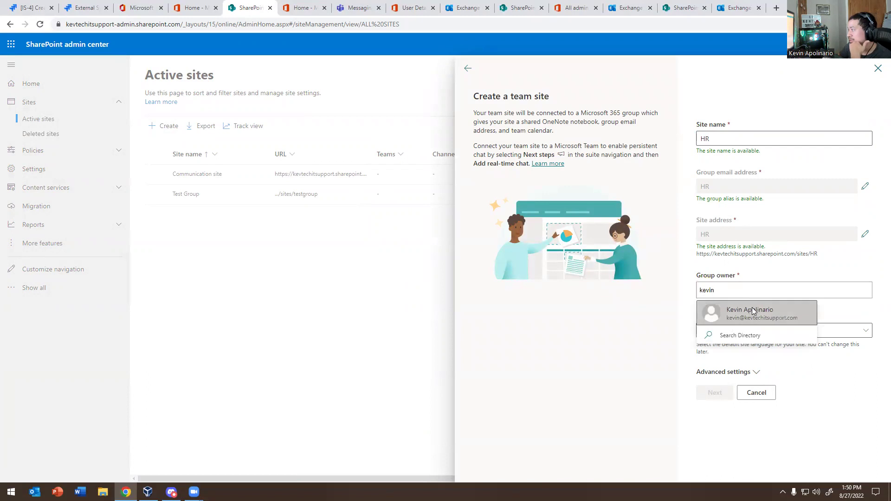
left_click(750, 310)
left_click(698, 394)
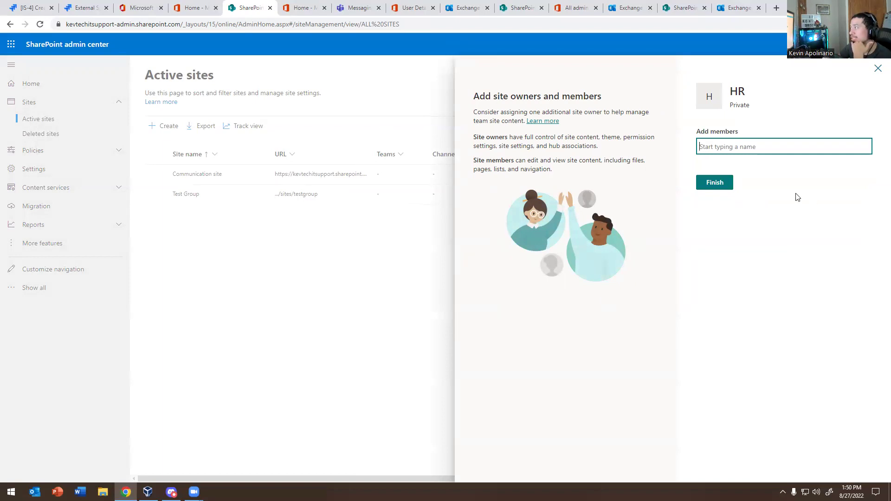
left_click(711, 184)
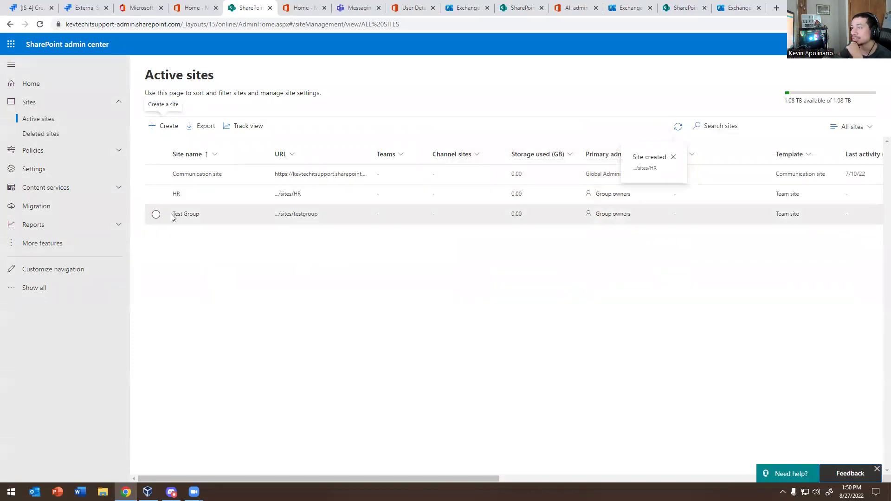
Step: Open the new HR site from its details in the active sites list and skip choosing a site template
left_click(176, 195)
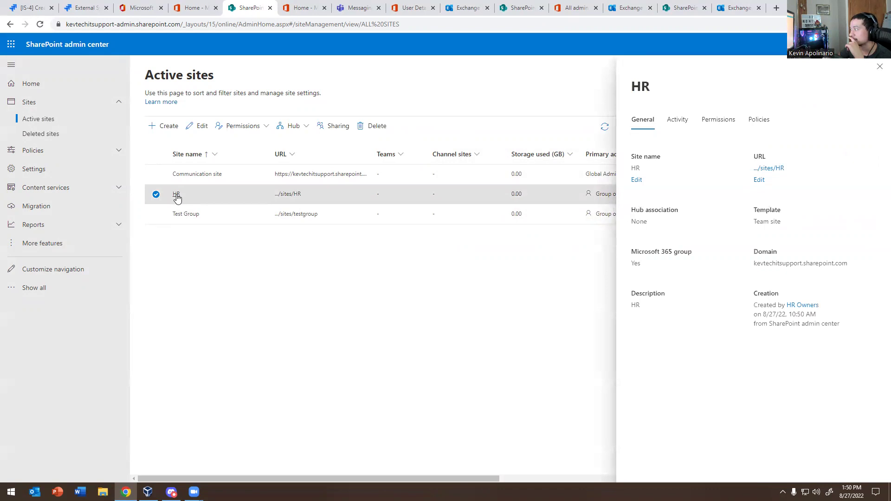
left_click(768, 169)
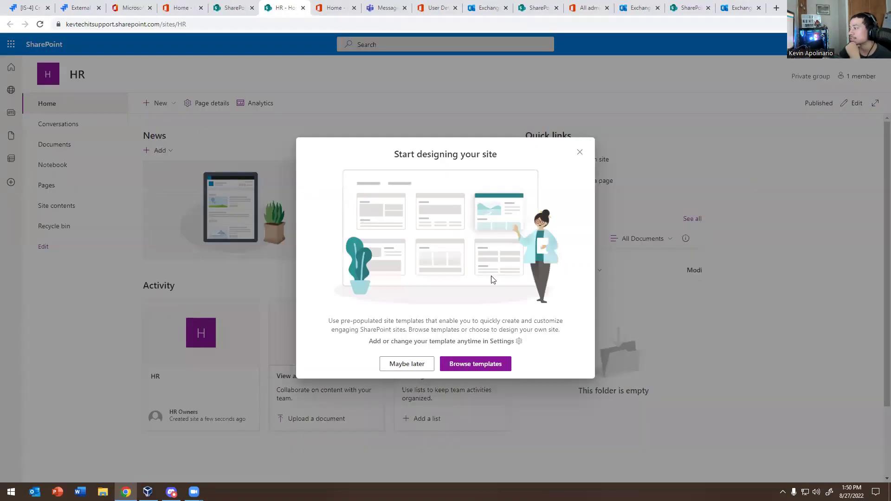
left_click(407, 364)
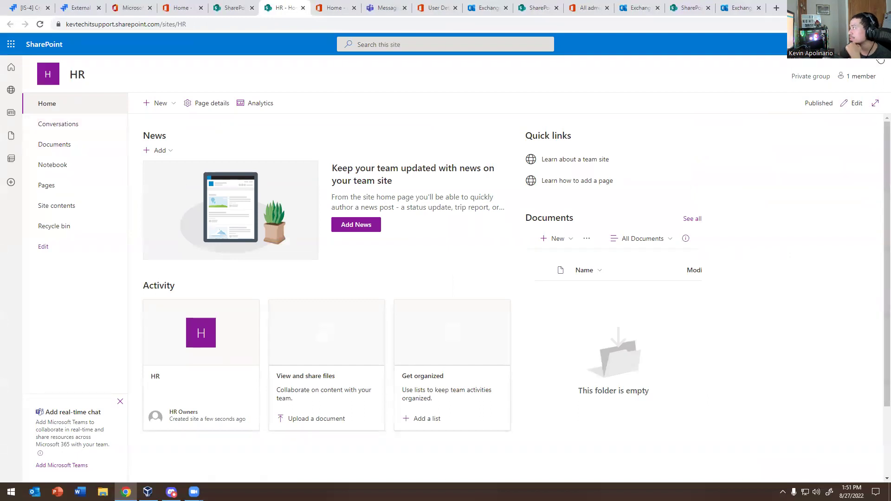
Step: Add a colleague to the HR site's group as a member through the site permissions, and show that member's role options
left_click(880, 57)
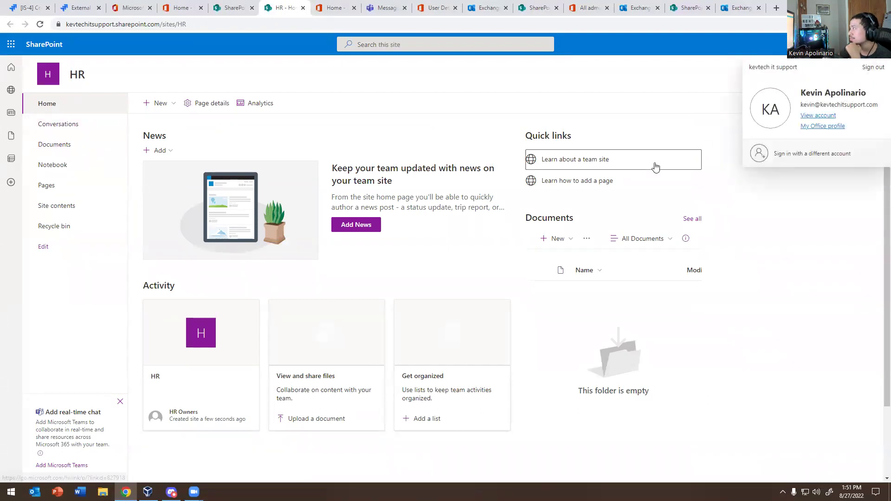
left_click(858, 44)
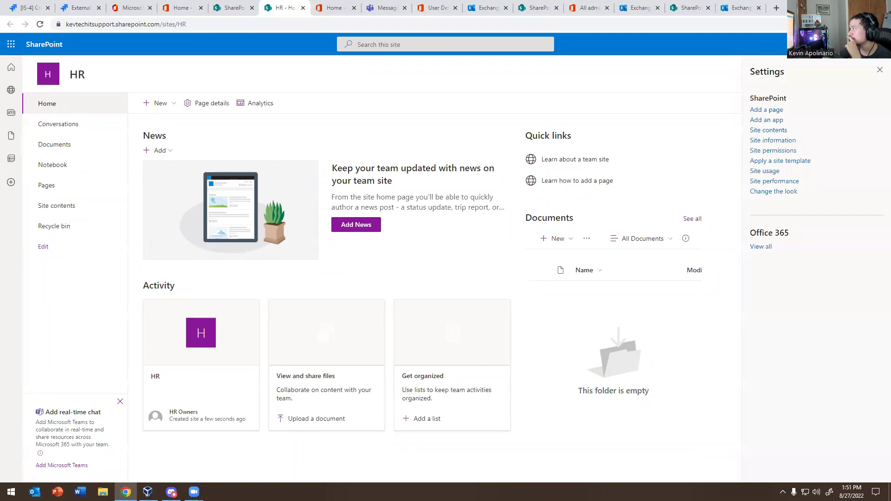
left_click(763, 151)
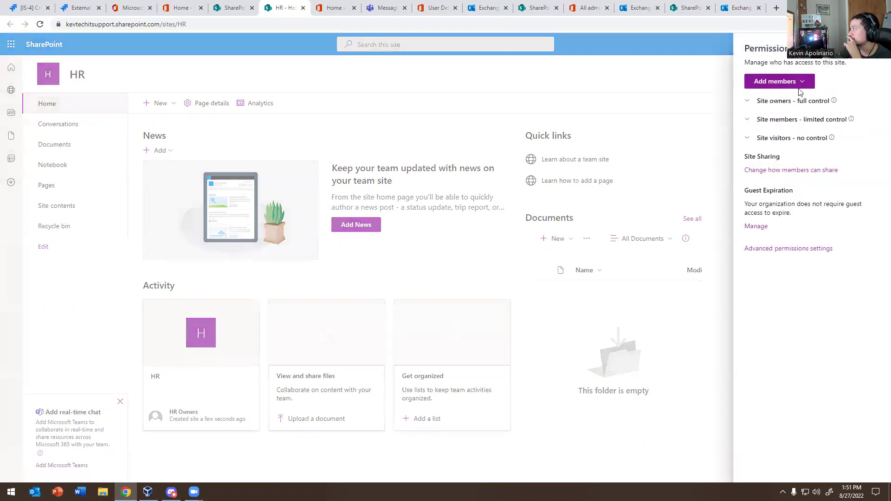
left_click(797, 84)
left_click(780, 97)
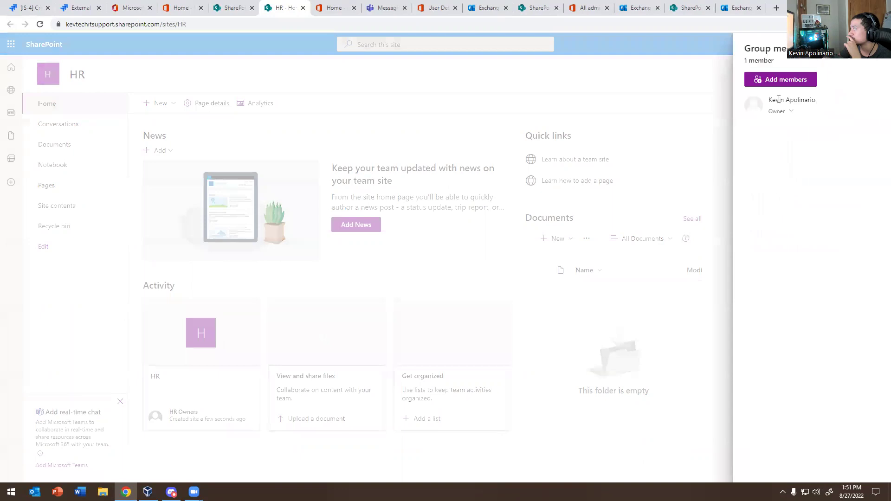
left_click(772, 78)
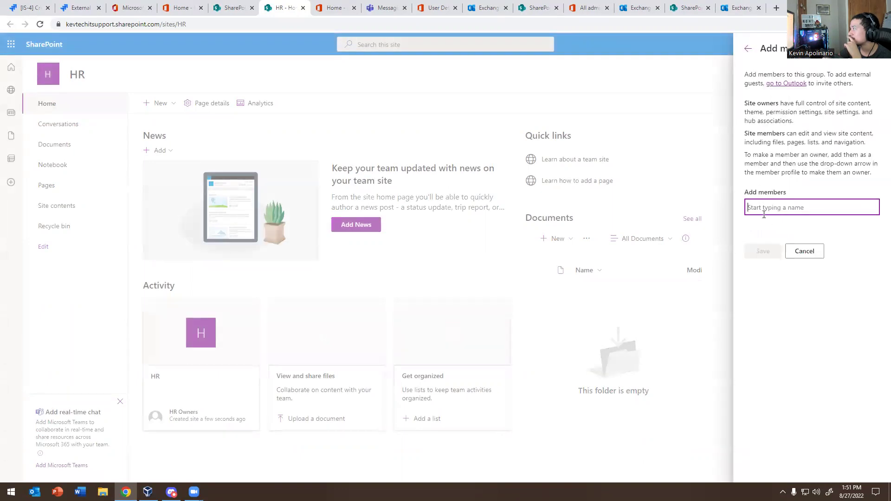
type("bir")
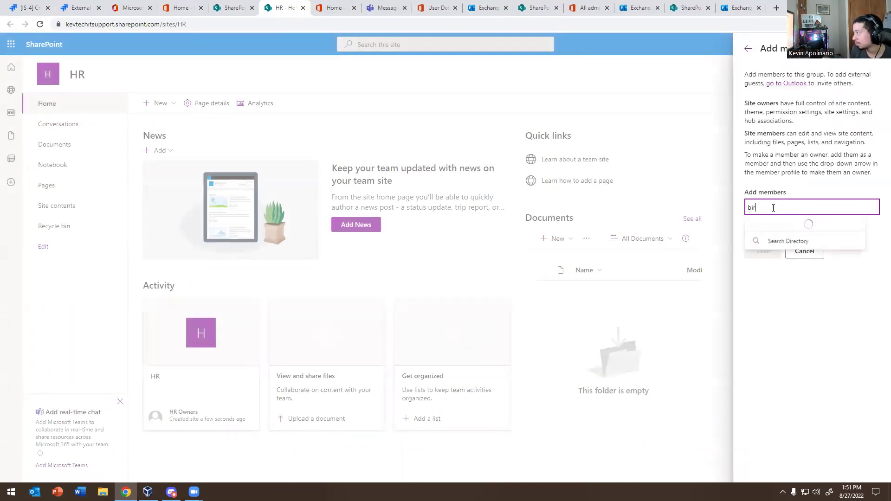
left_click(800, 225)
left_click(755, 297)
left_click(795, 141)
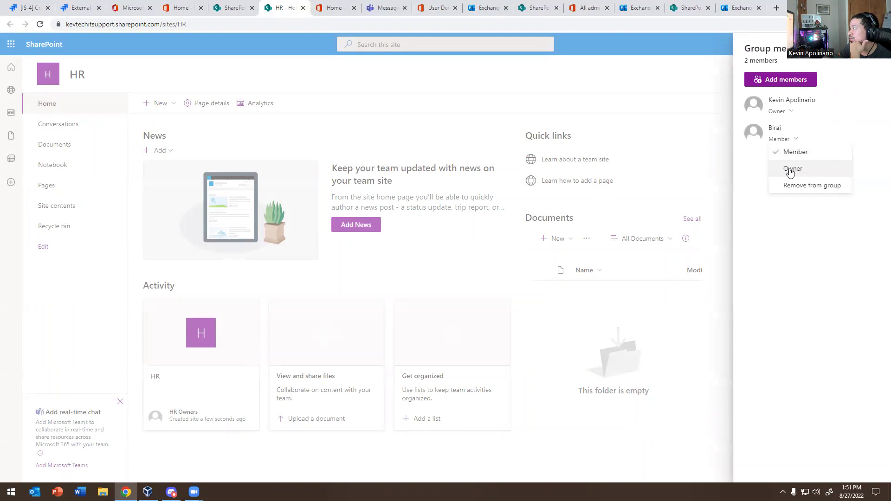
Step: Examine the HR site's owners, members, visitors and guest expiration in site permissions, plus its site information and full site settings
left_click(850, 44)
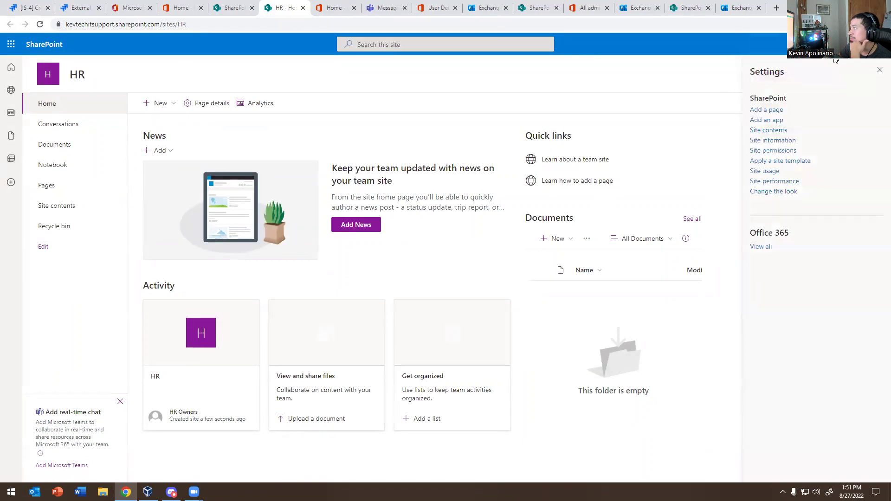
left_click(764, 151)
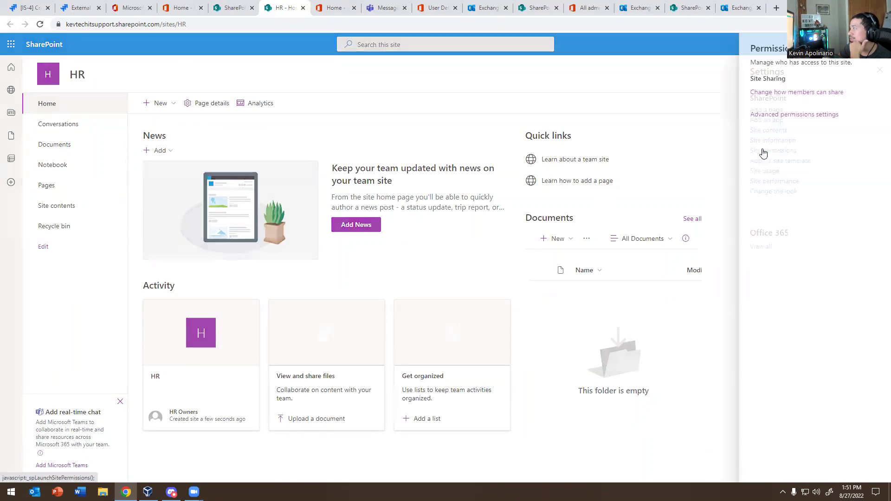
left_click(747, 103)
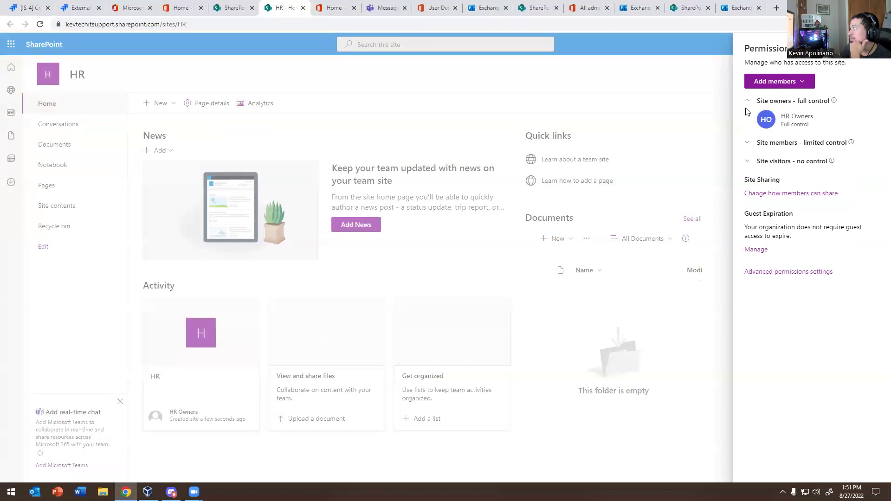
left_click(746, 145)
left_click(748, 185)
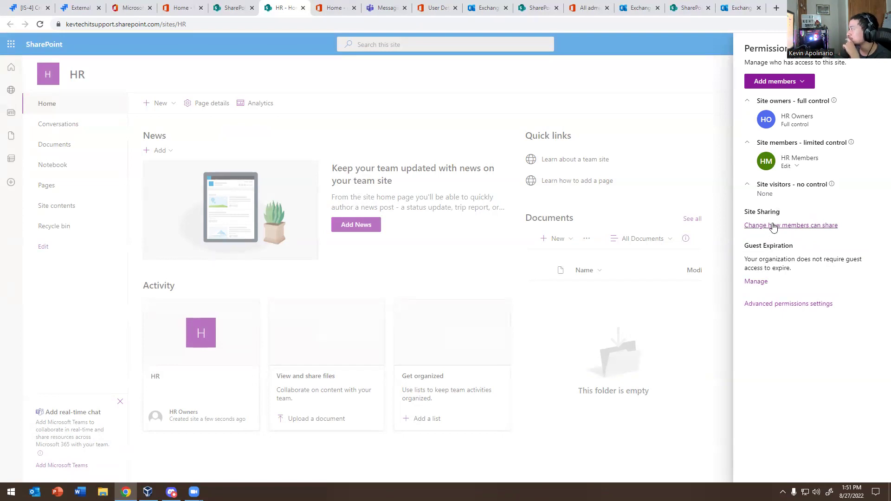
left_click(751, 283)
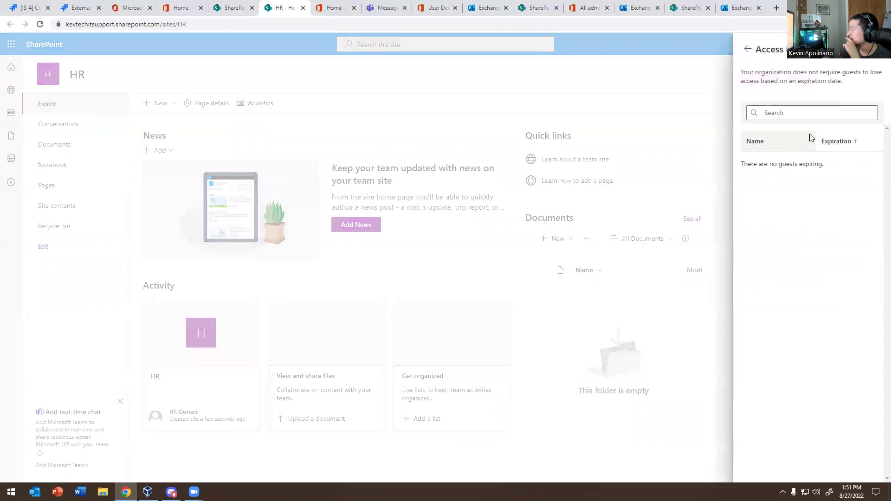
left_click(744, 50)
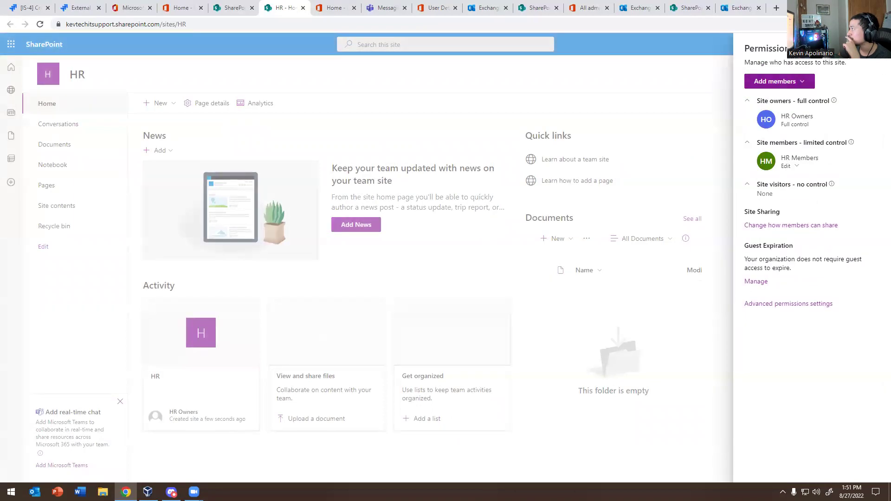
key("Escape")
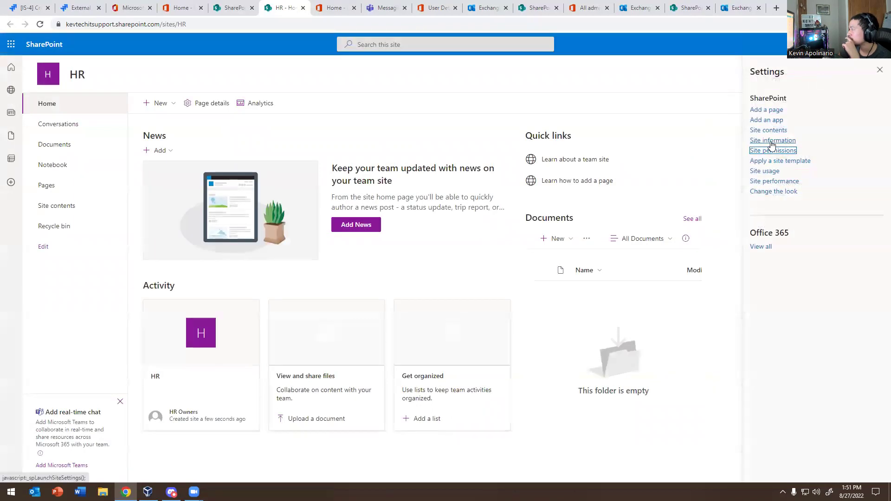
left_click(772, 141)
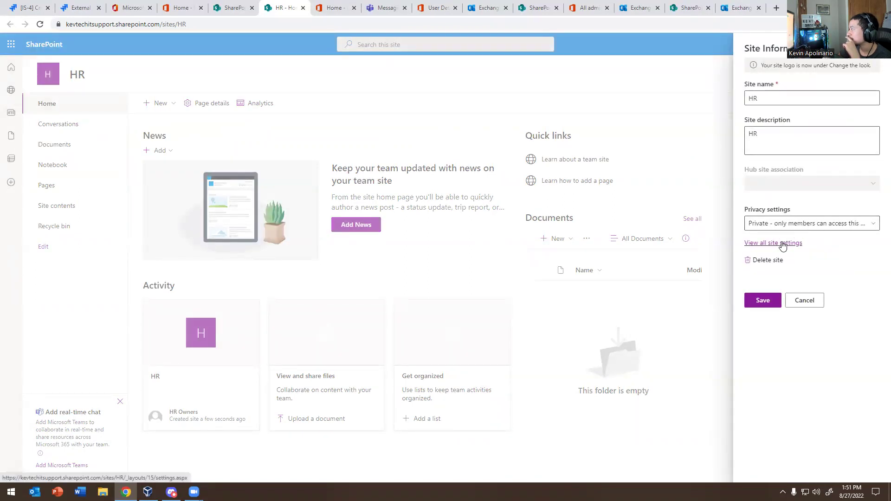
left_click(780, 245)
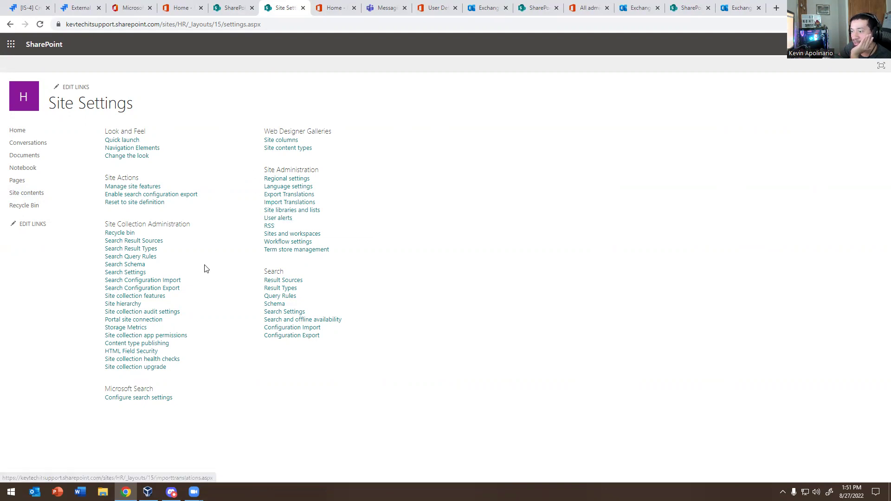
Step: Switch to Jira and move ticket IS-4, Create a Sharepoint Drive Called HR, to In Progress
left_click(81, 7)
left_click(33, 5)
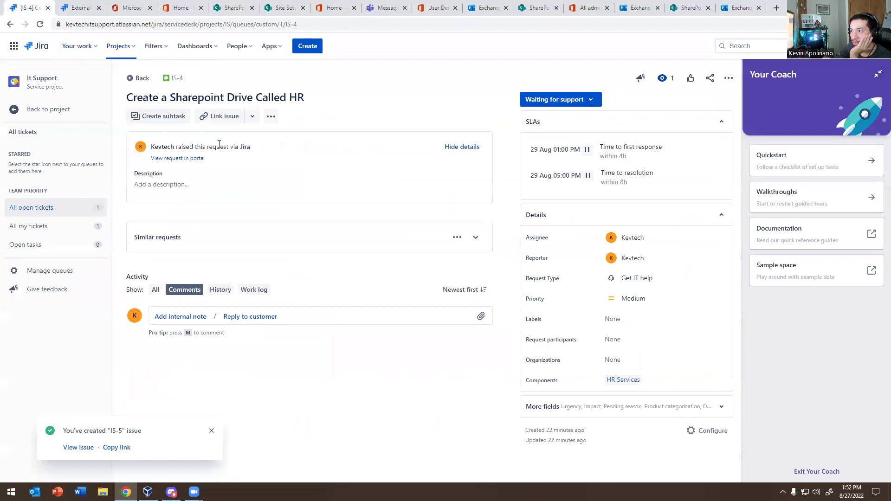
left_click(578, 97)
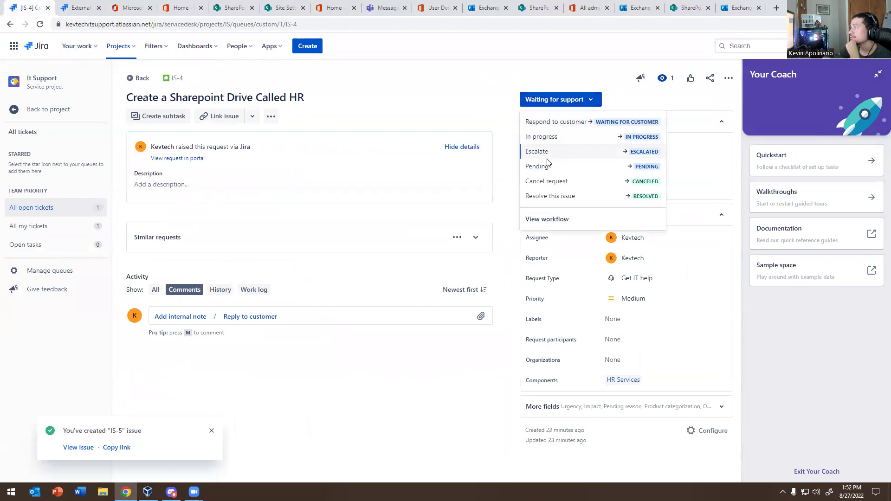
left_click(541, 137)
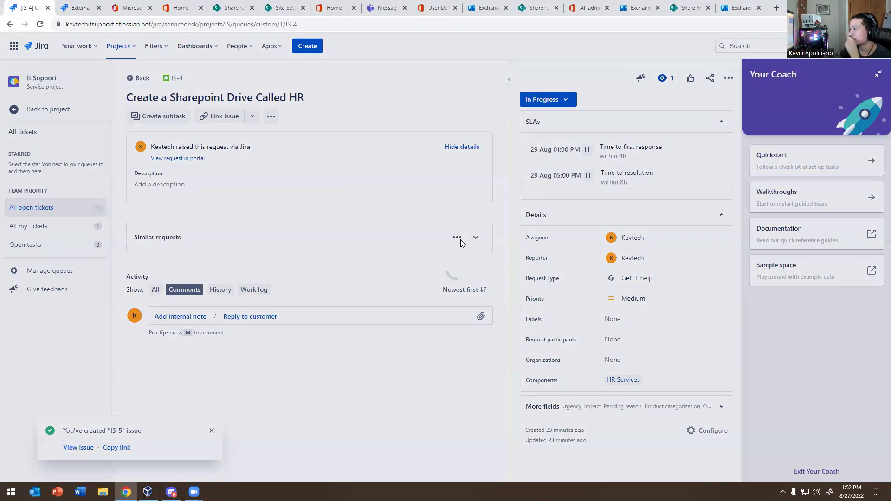
left_click(550, 379)
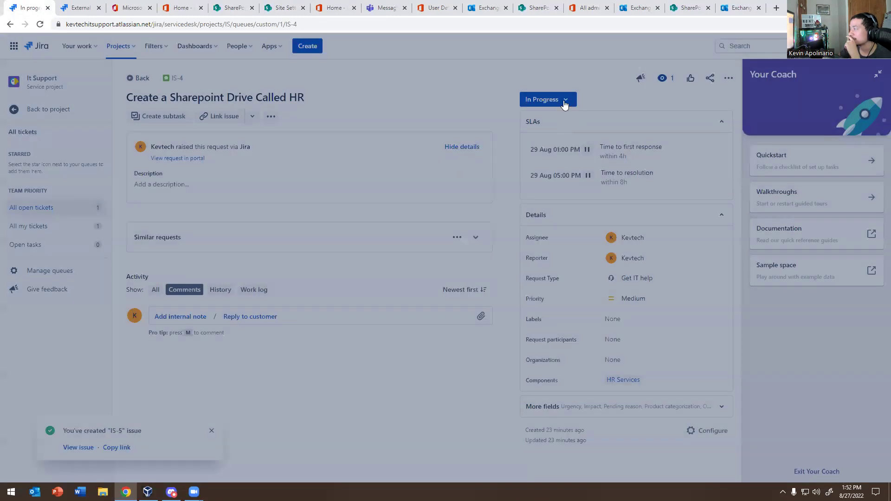
Step: Resolve ticket IS-4 with the resolution Done and the customer comment "HR Site has been created."
left_click(564, 104)
left_click(562, 151)
left_click(336, 340)
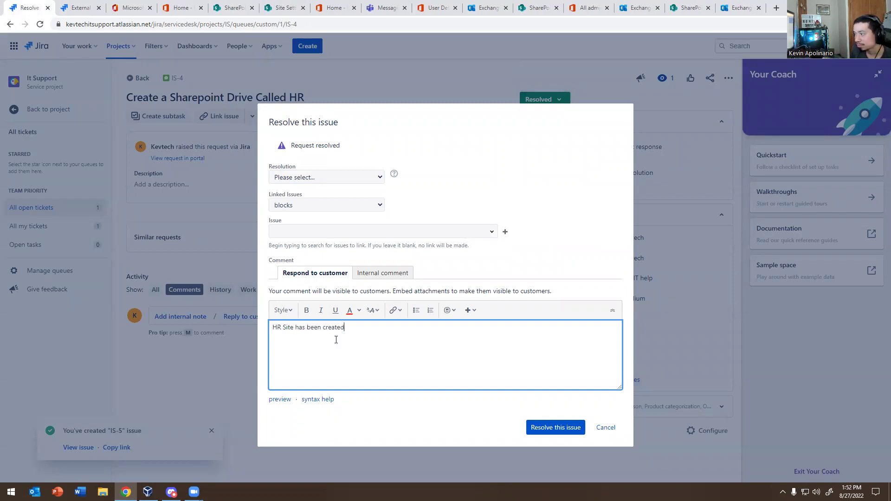
left_click(543, 431)
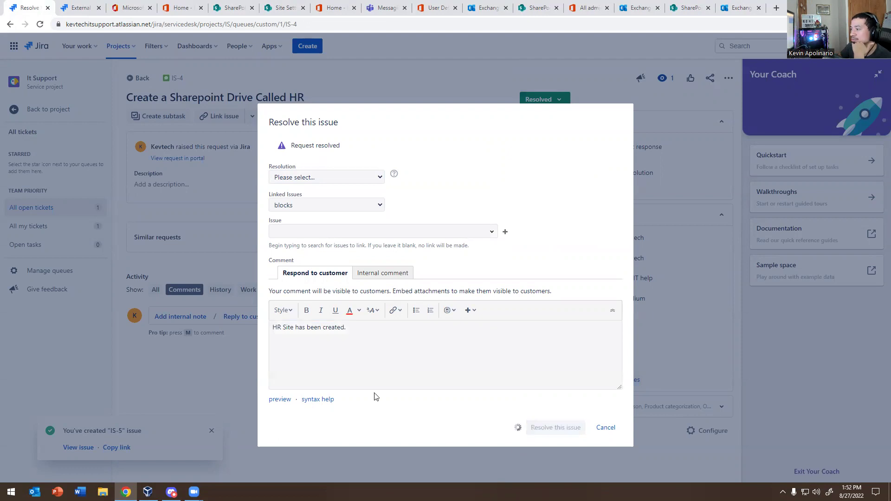
left_click(309, 172)
left_click(292, 192)
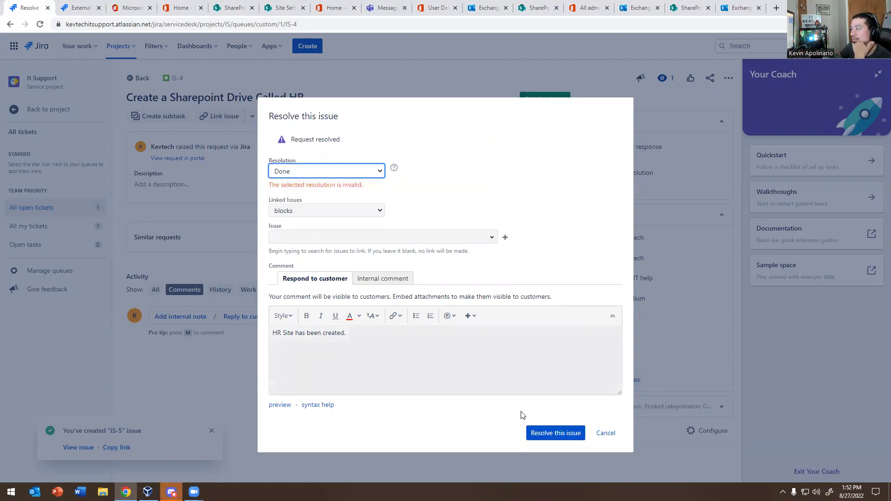
left_click(541, 433)
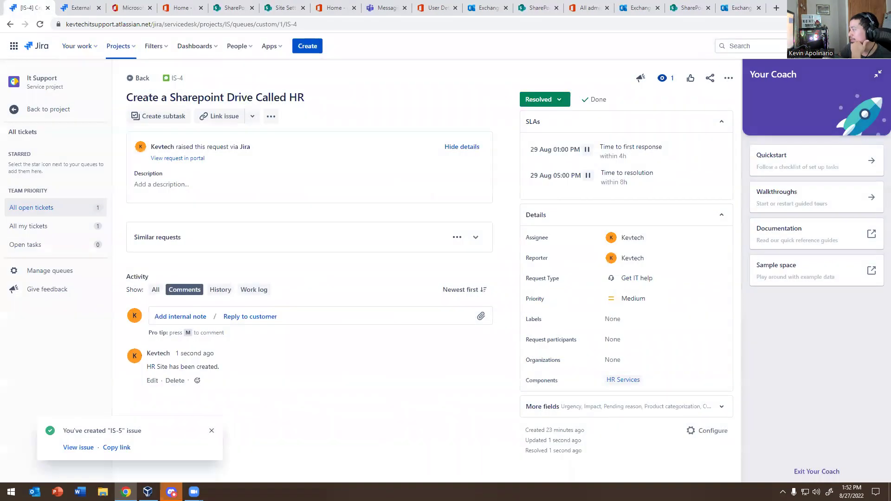
Step: Quit the Discord app running in the background
left_click(783, 492)
right_click(786, 473)
left_click(803, 467)
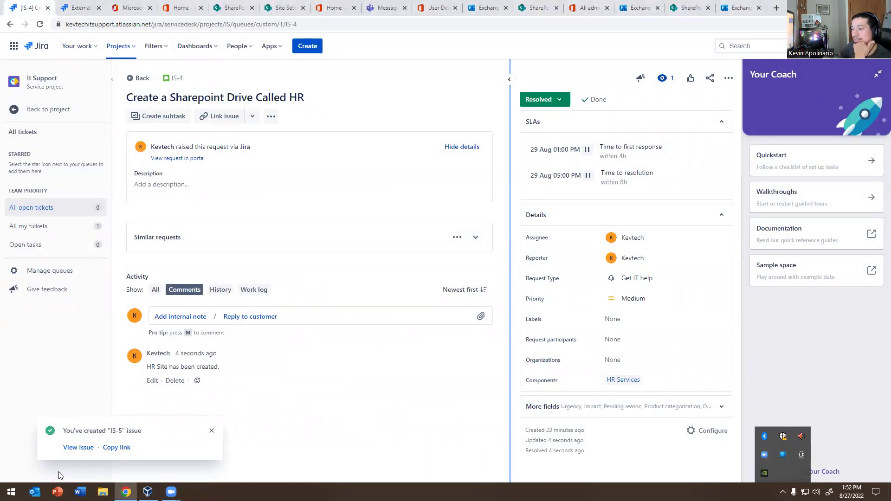
Step: Switch to Outlook and view the HR group's messages, dismissing the tip about new following options
left_click(34, 492)
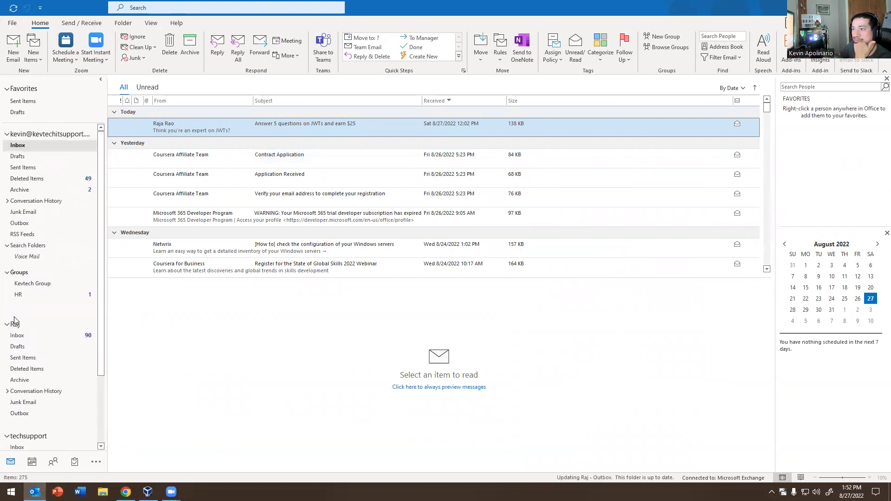
left_click(18, 296)
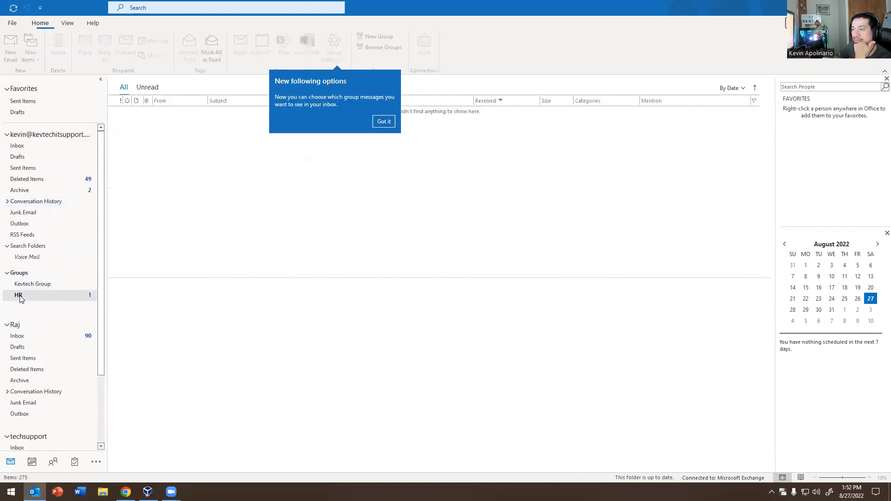
left_click(384, 121)
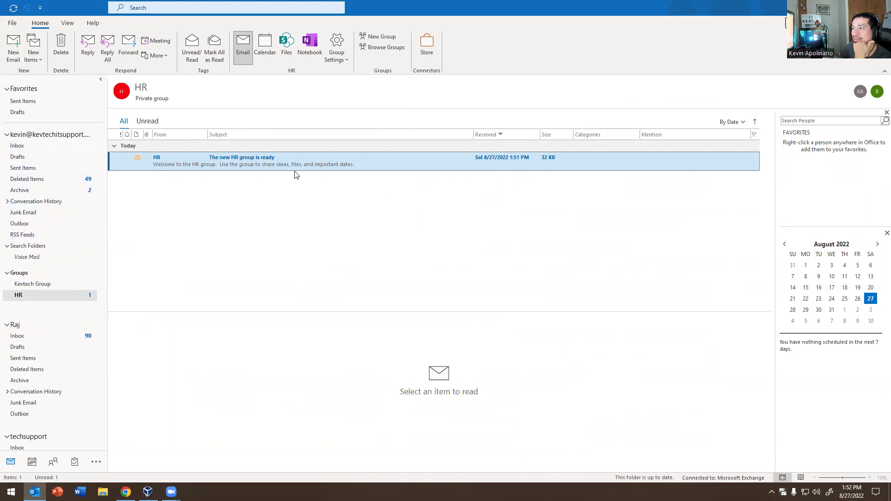
scroll(44, 278, "down", 3)
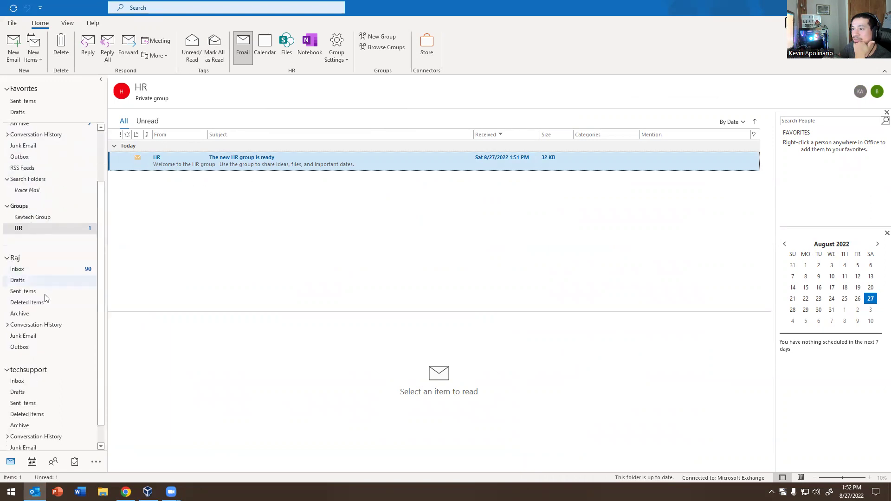
scroll(49, 273, "up", 5)
Step: Add HR as an additional mailbox in the Exchange account's advanced data file settings
left_click(12, 23)
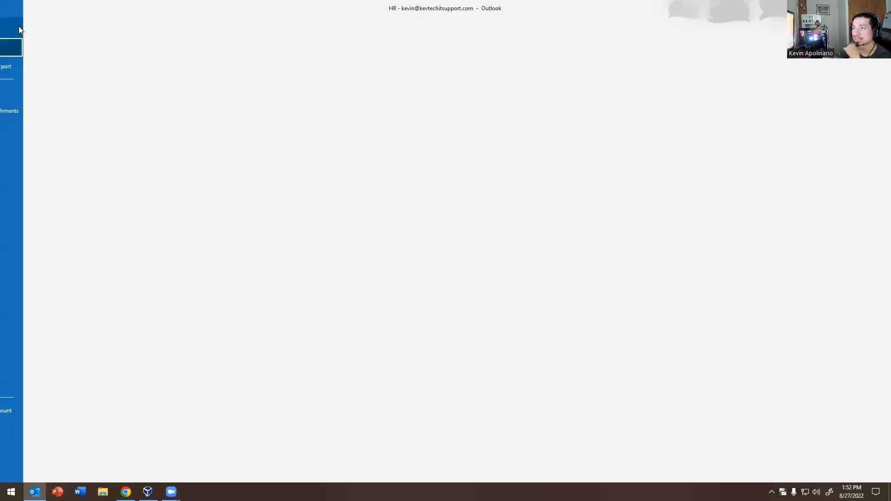
left_click(112, 112)
left_click(121, 140)
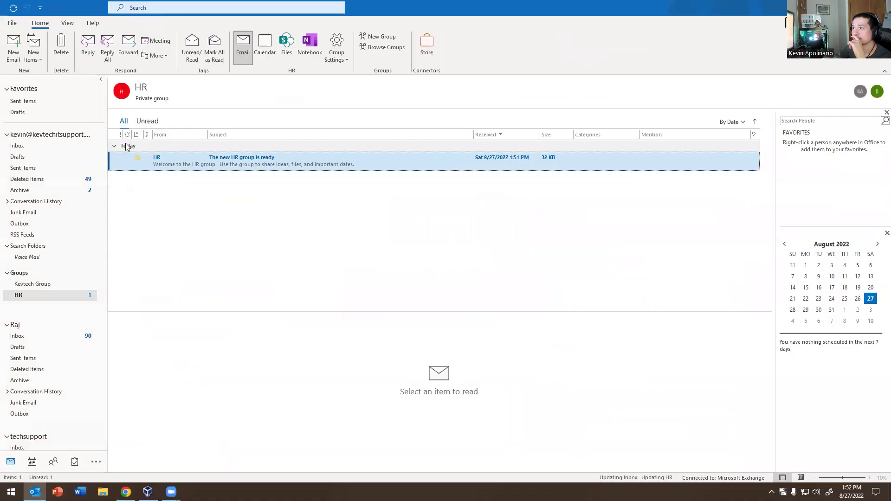
left_click(392, 193)
left_click(547, 141)
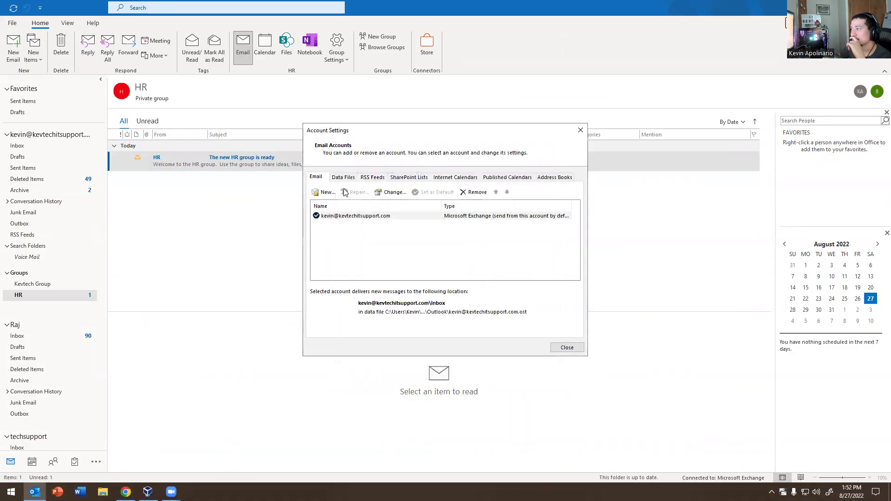
left_click(341, 177)
left_click(357, 192)
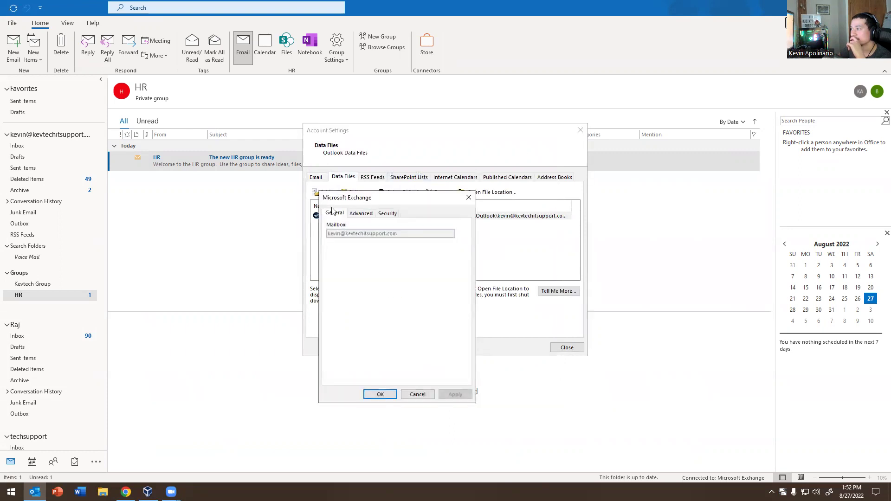
left_click(364, 213)
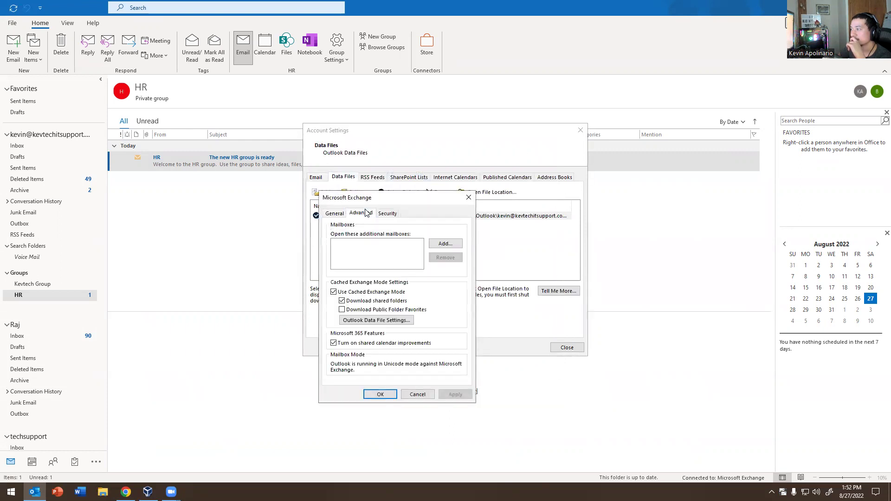
left_click(445, 243)
type("HR")
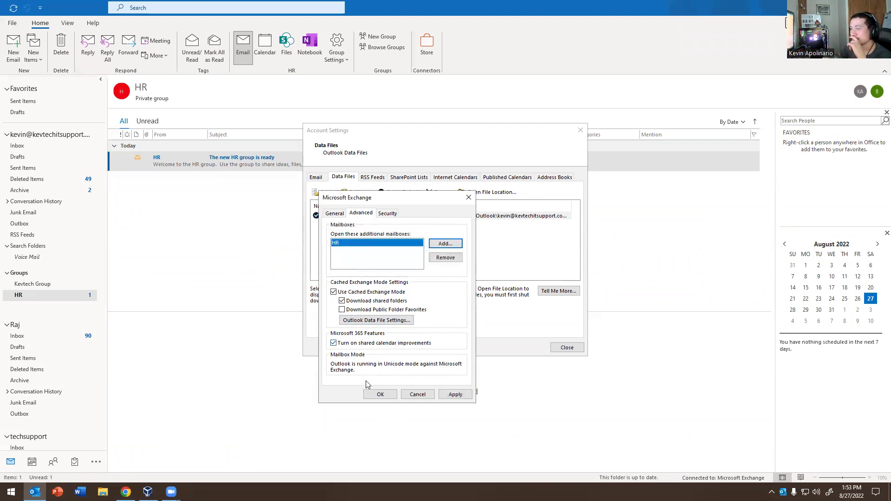
left_click(372, 395)
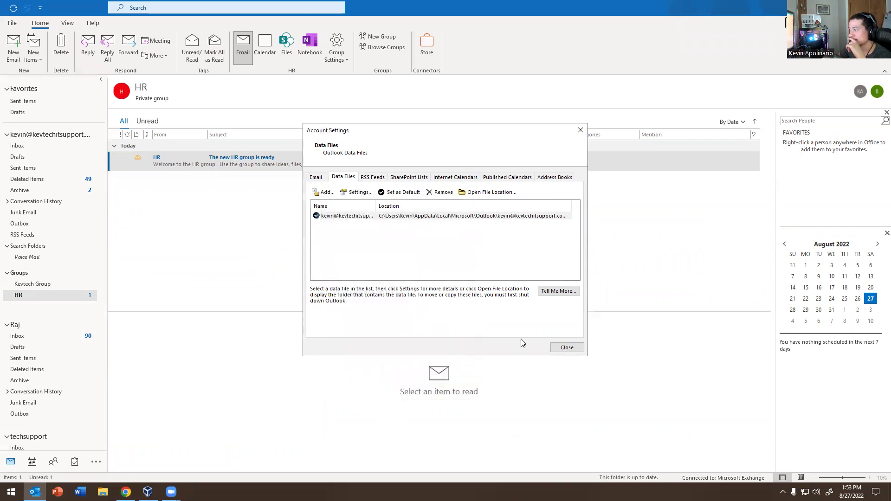
Step: Check the inbox of the added HR shared mailbox and return to the primary account's inbox
left_click(7, 325)
left_click(19, 338)
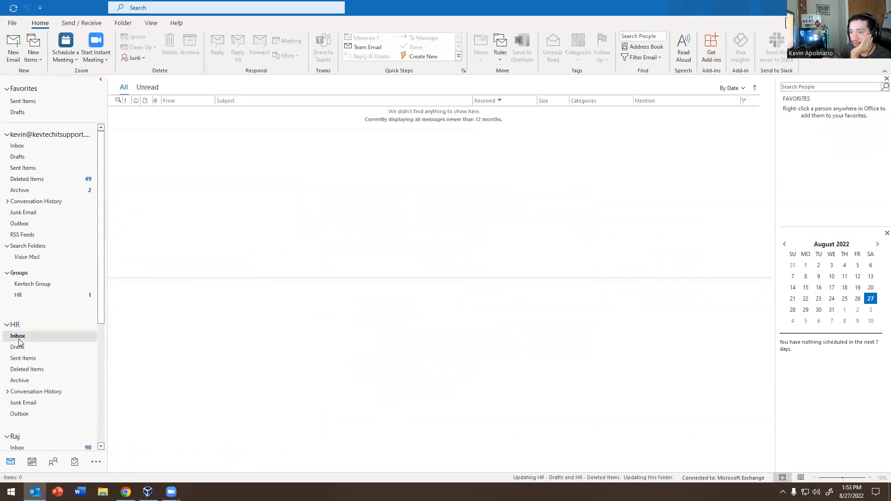
left_click(91, 146)
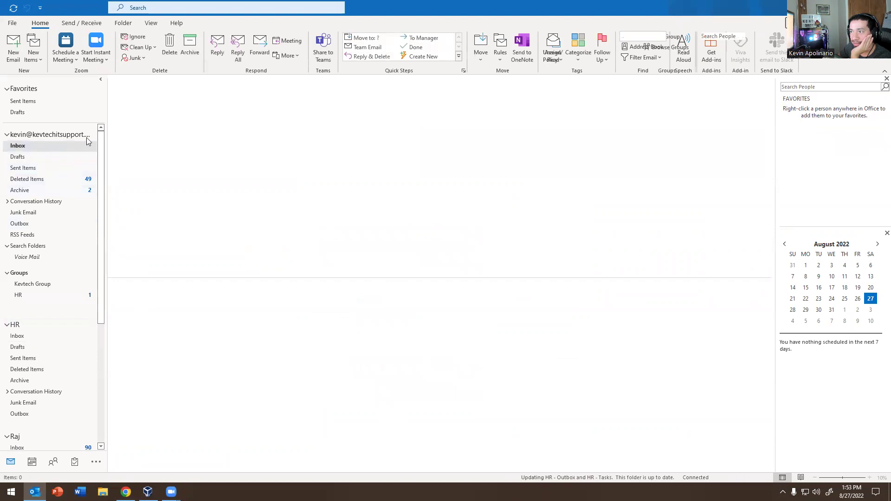